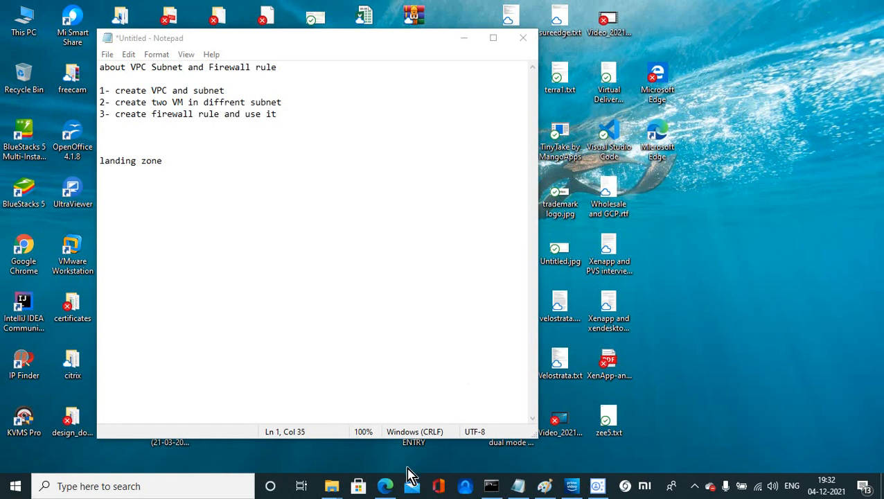
# Step: Switch to the Google Cloud console in the browser and open the VPC networks page of the cloudsiksha project
pyautogui.click(386, 486)
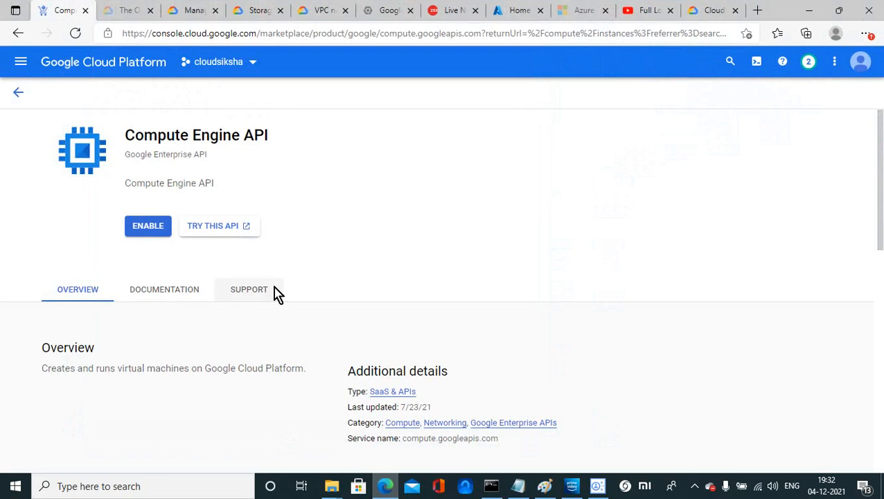
pyautogui.click(18, 92)
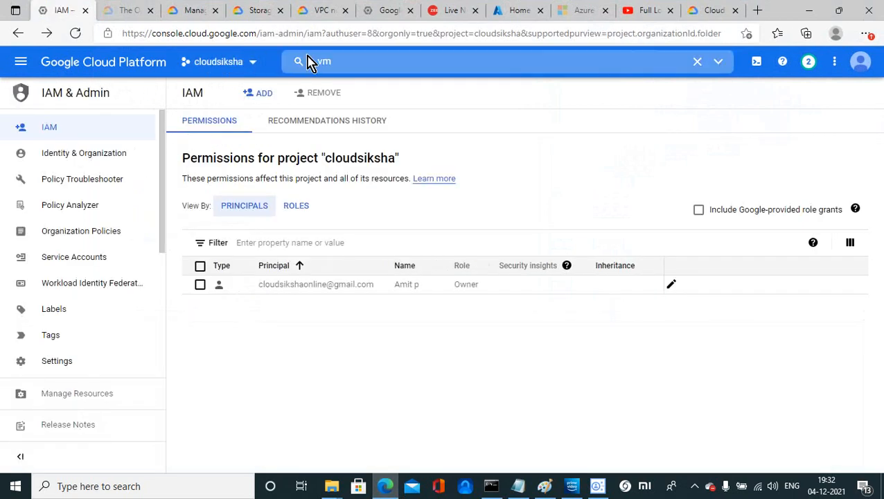
pyautogui.click(339, 61)
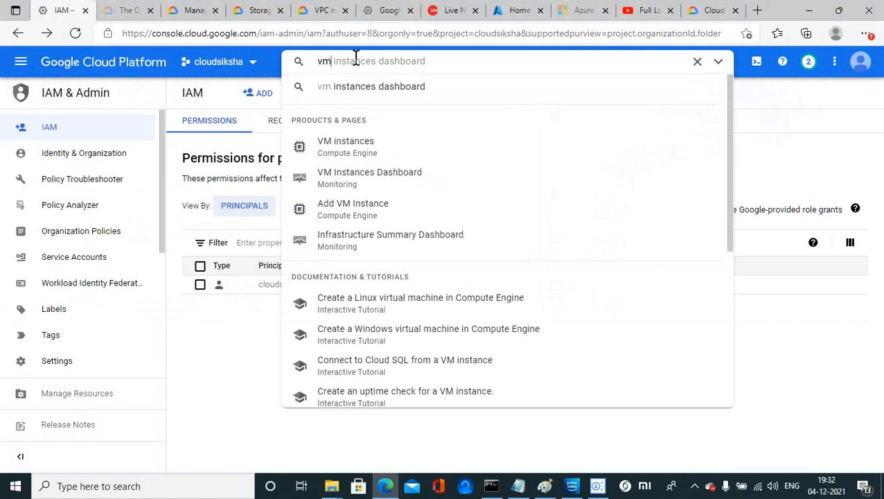
pyautogui.press('BackSpace')
pyautogui.press('BackSpace')
pyautogui.click(11, 68)
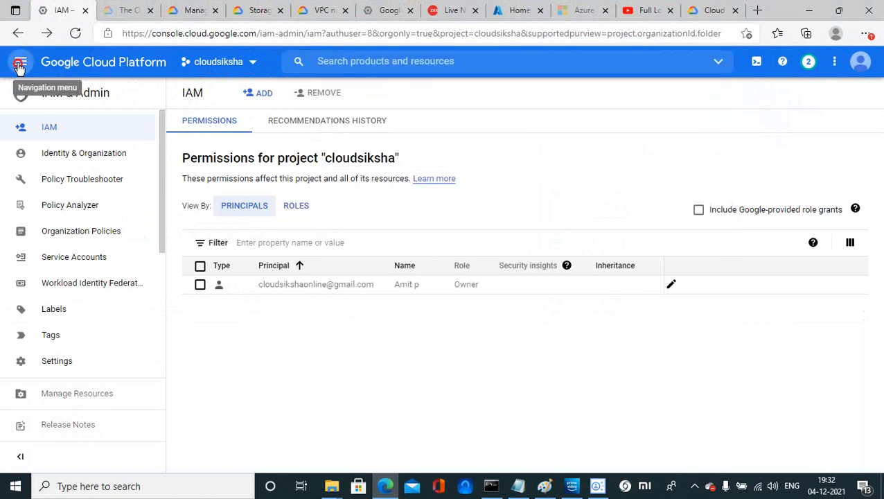
pyautogui.moveTo(187, 253); pyautogui.dragTo(187, 326)
pyautogui.click(76, 416)
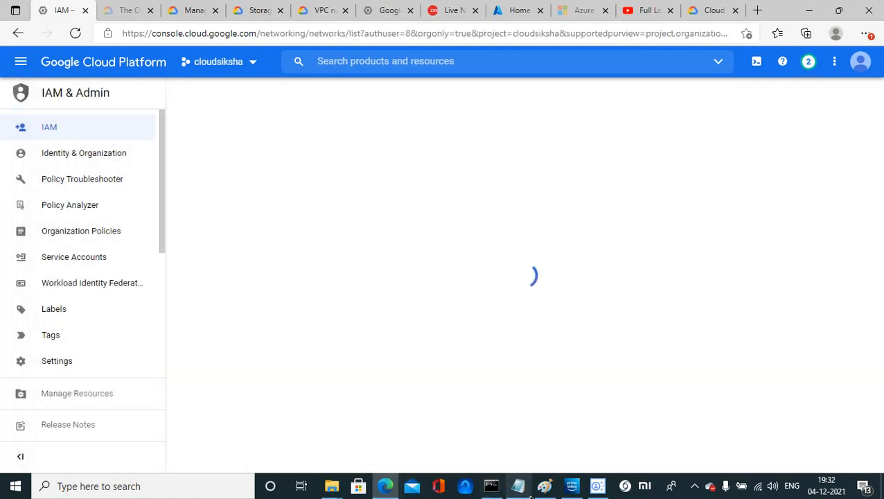
# Step: Switch to Paint and draw a tall rectangle about 287 × 437 px on the blank canvas
pyautogui.click(553, 489)
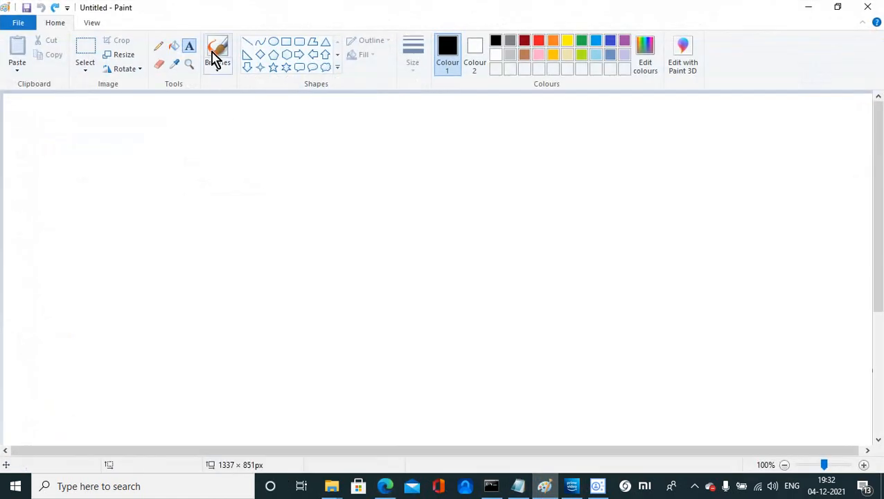
pyautogui.click(287, 44)
pyautogui.moveTo(149, 134); pyautogui.dragTo(336, 418)
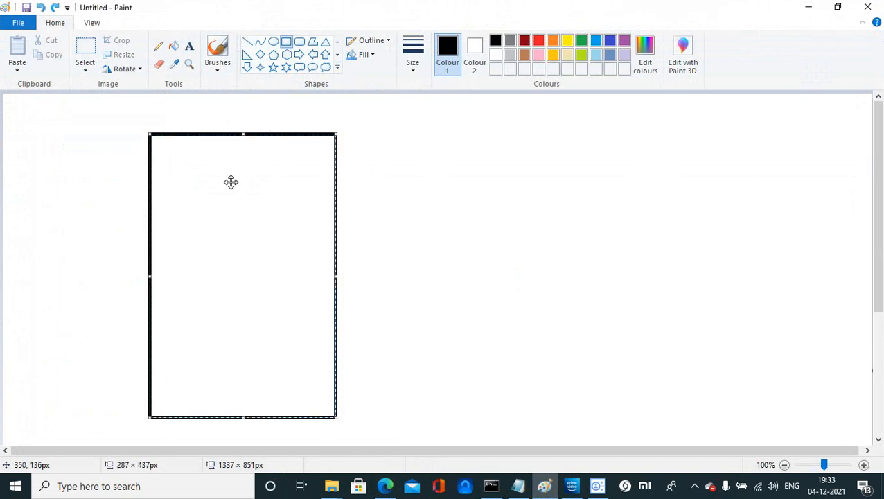
# Step: Add a text box inside the rectangle with the label "vpc" and, spaced below it, "Subnet1"
pyautogui.click(189, 46)
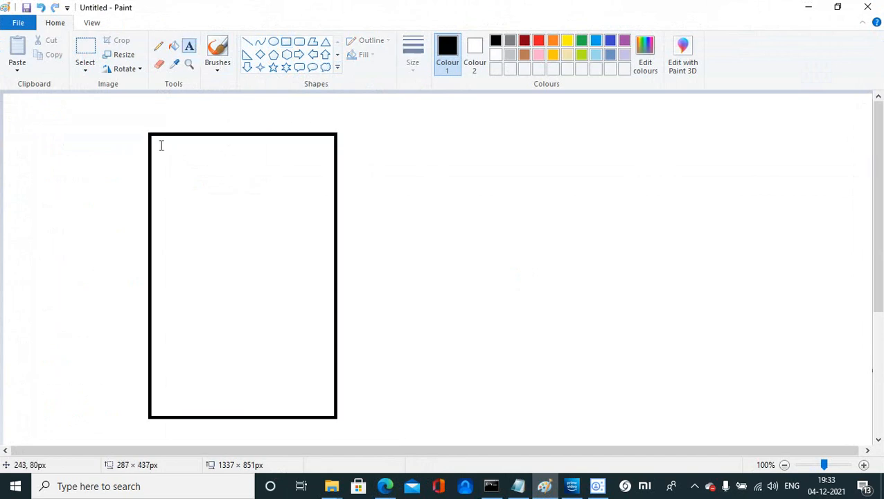
pyautogui.click(159, 140)
pyautogui.write('upc')
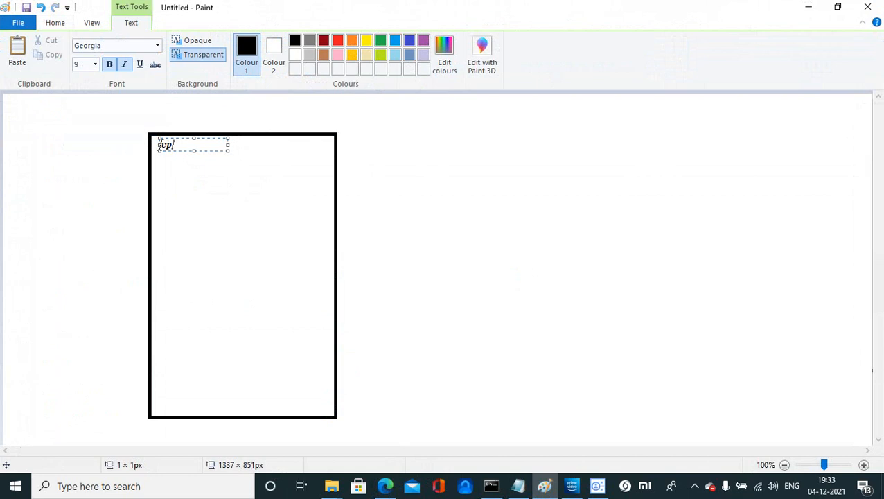
pyautogui.press('Return')
pyautogui.press('Return')
pyautogui.press('Return')
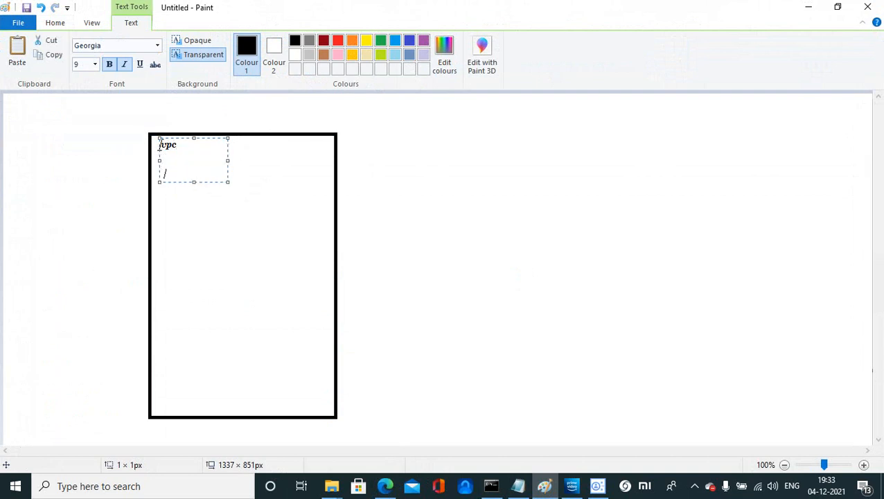
pyautogui.write('Subnet1')
pyautogui.press('Return')
pyautogui.press('Return')
pyautogui.press('Return')
pyautogui.press('Return')
pyautogui.press('Return')
pyautogui.press('Return')
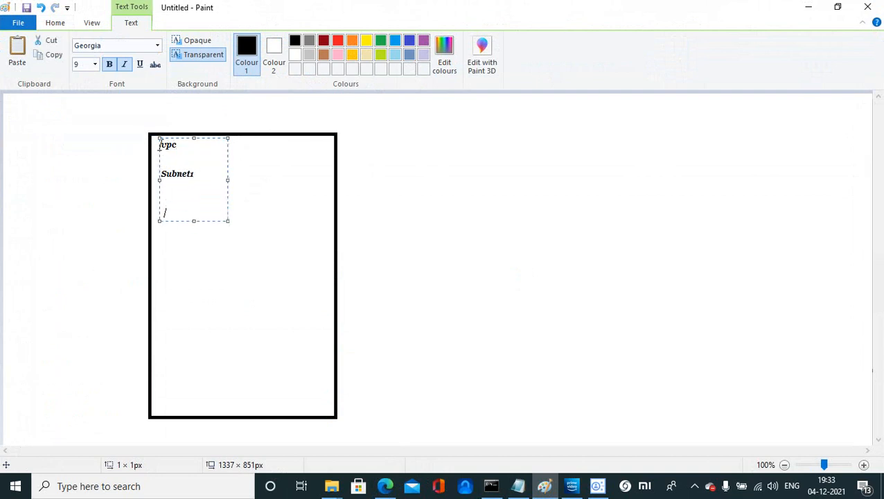
# Step: Add the labels "Subnet2" and "Subnet3" below Subnet1 in the same text box, separated by blank lines
pyautogui.write('Subnet2')
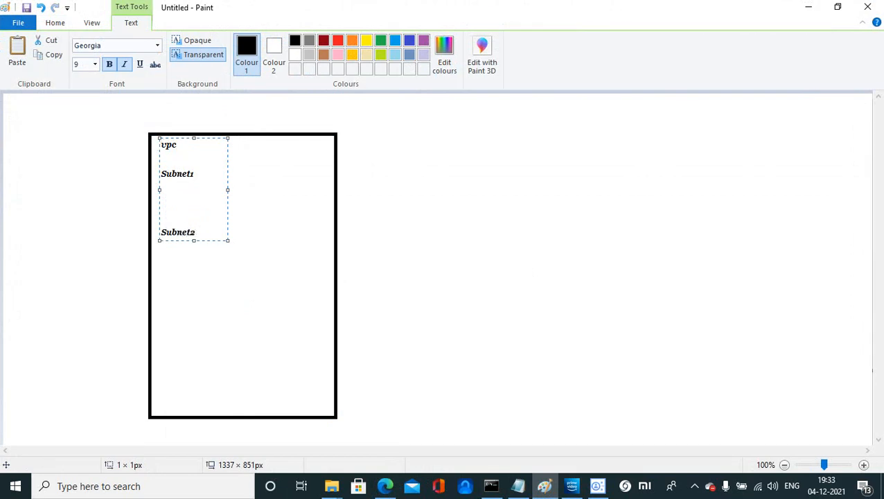
pyautogui.press('Return')
pyautogui.press('Return')
pyautogui.press('Return')
pyautogui.press('Return')
pyautogui.press('Return')
pyautogui.write('Subnet')
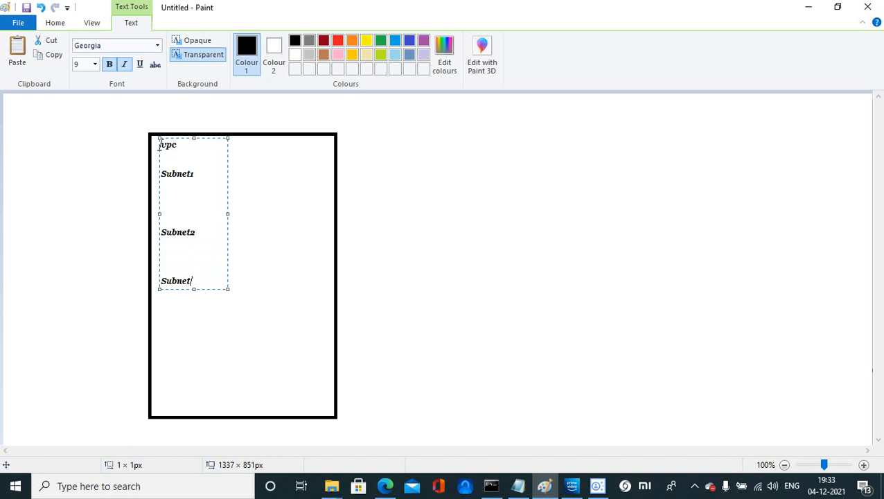
pyautogui.write('3')
pyautogui.press('Return')
pyautogui.press('Return')
pyautogui.press('Return')
pyautogui.press('Return')
pyautogui.press('Return')
pyautogui.press('Return')
pyautogui.press('Return')
# Step: Add "Subnet4 (HTTPS Load Balancer)" below Subnet3 and widen the text box so the label fits on one line
pyautogui.write('Sub')
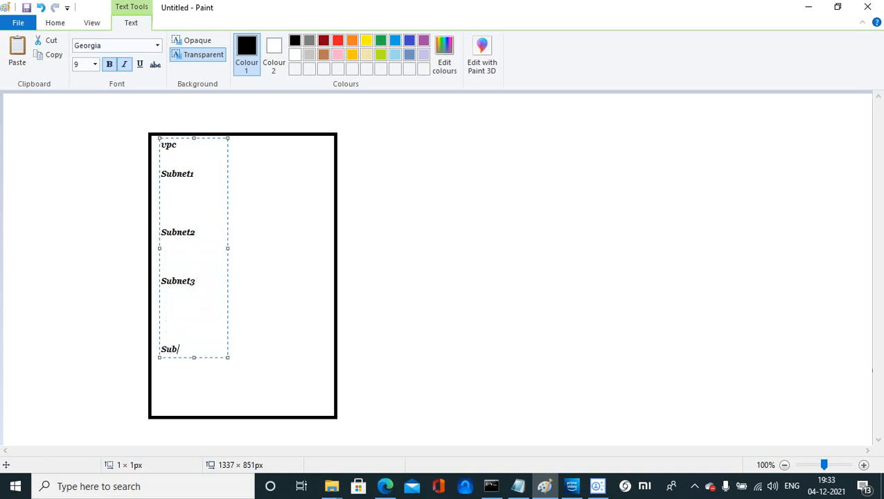
pyautogui.write('net4 (HTTPS ')
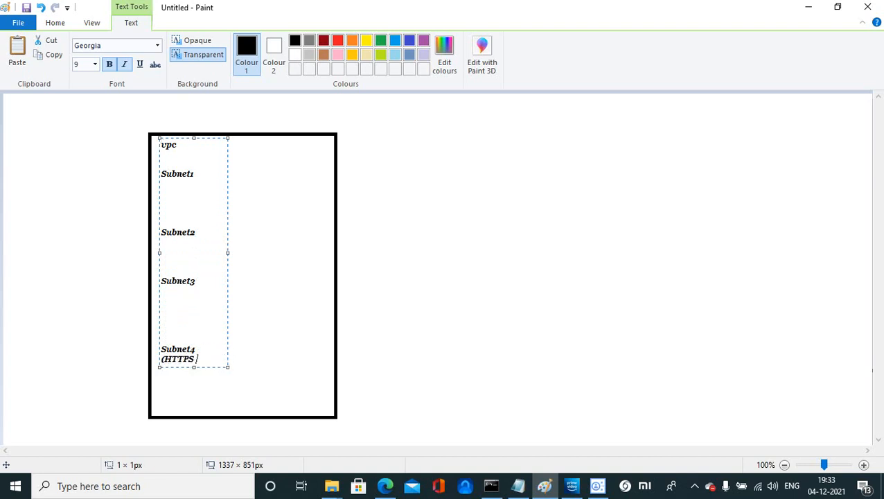
pyautogui.write('Load Ba')
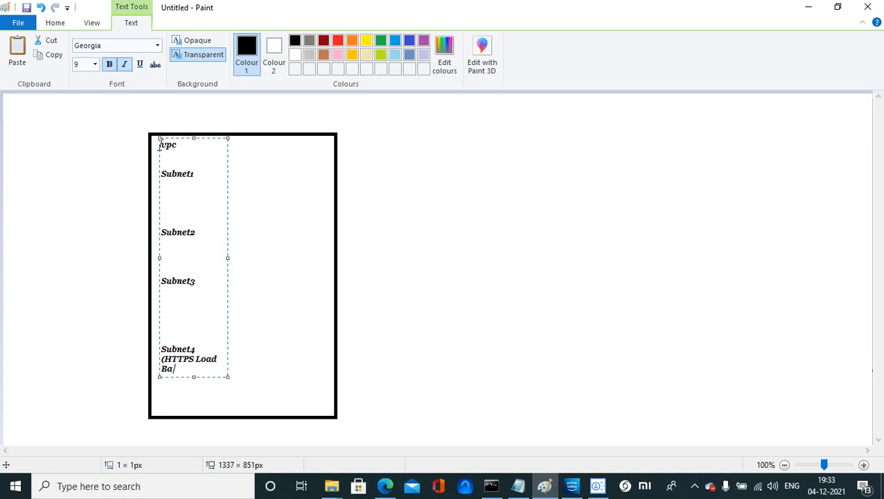
pyautogui.write('lancer)')
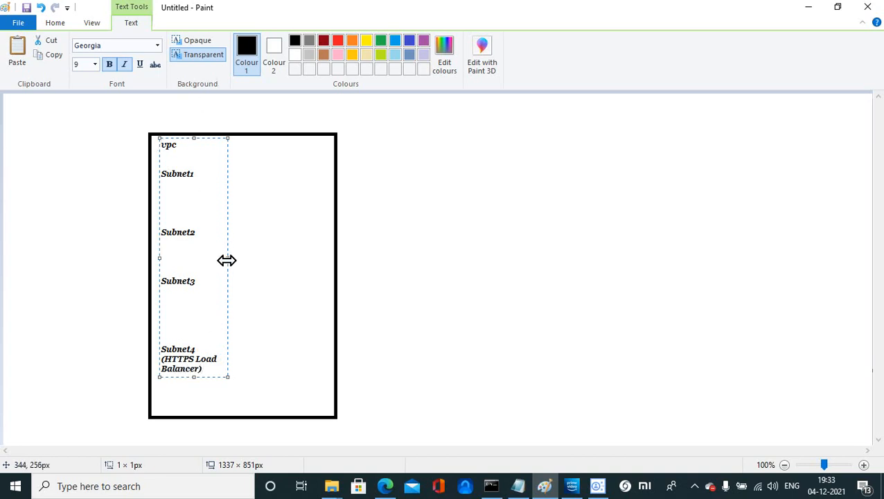
pyautogui.moveTo(228, 261); pyautogui.dragTo(324, 270)
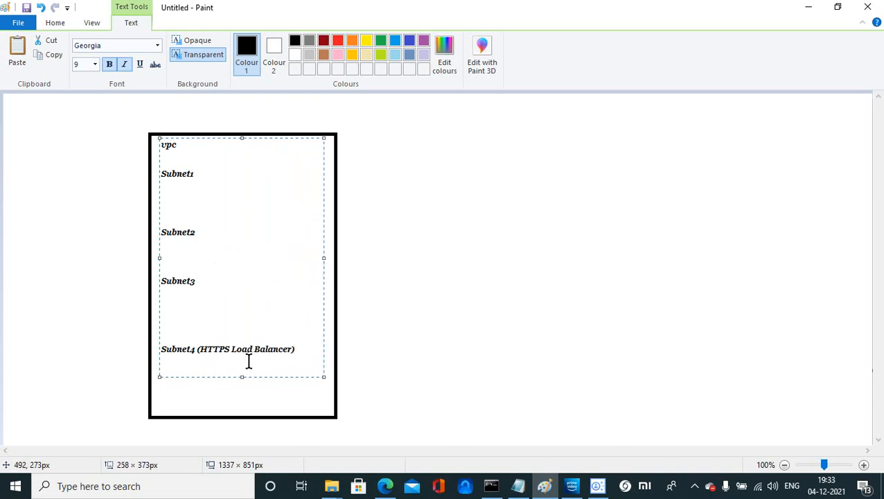
pyautogui.click(198, 349)
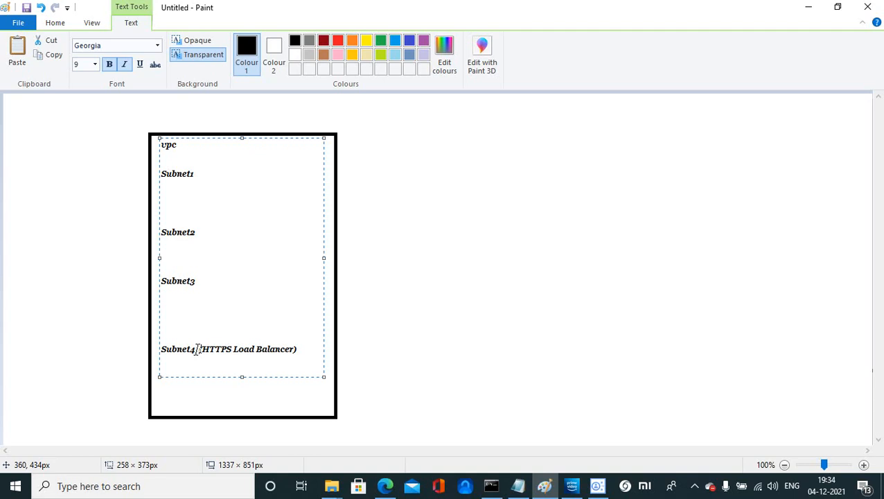
pyautogui.click(444, 288)
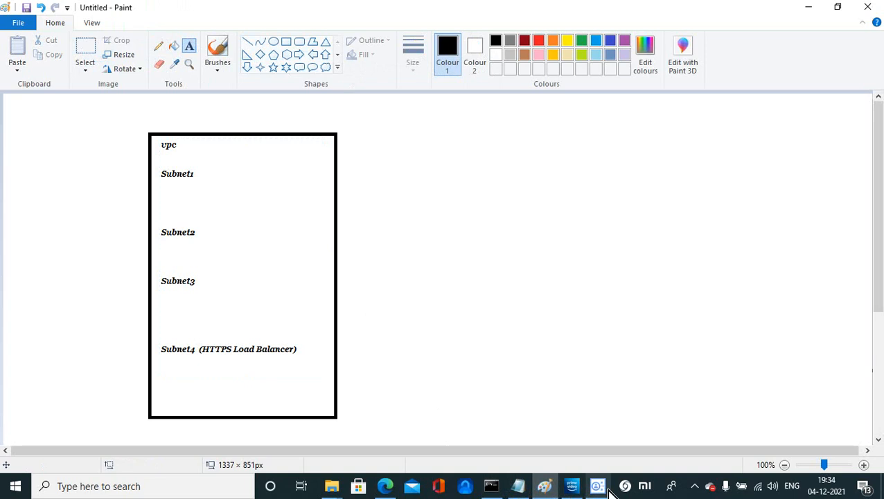
# Step: Add a new text box beside the rectangle with the address range "10.0.0.0/24" and blank lines below it
pyautogui.click(371, 144)
pyautogui.write('10.')
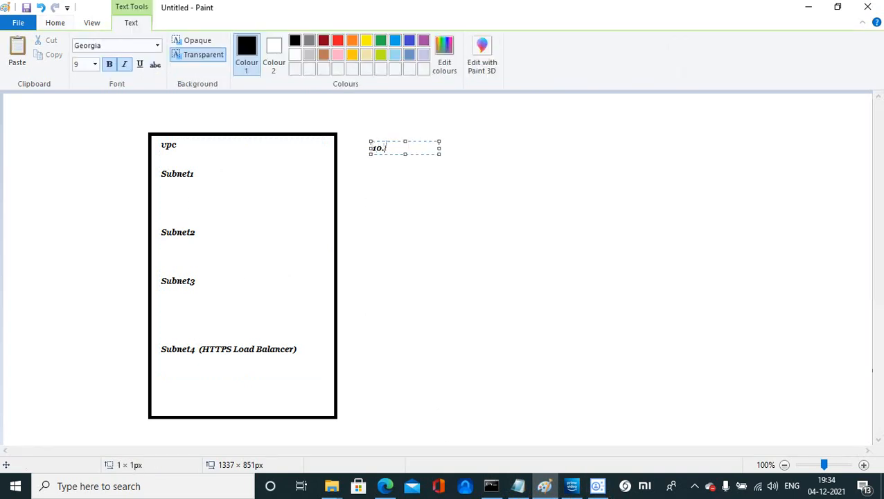
pyautogui.write('0.0.0/24')
pyautogui.press('Return')
pyautogui.press('Return')
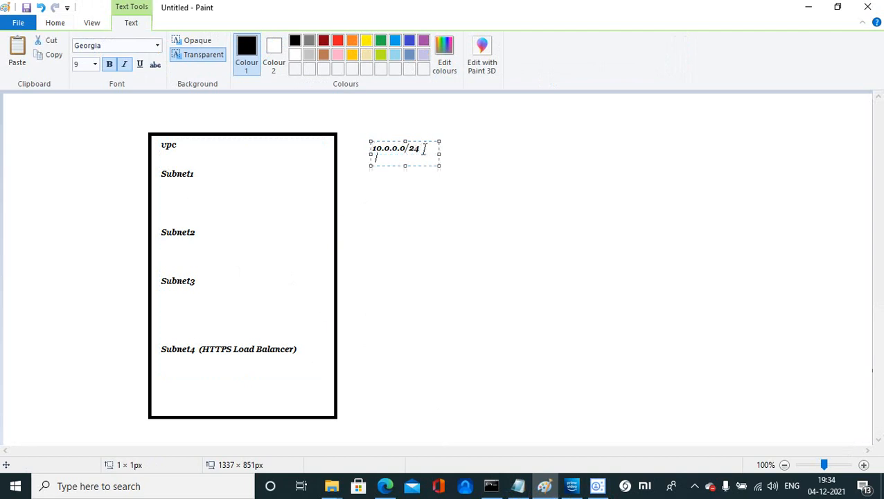
pyautogui.press('Return')
pyautogui.press('Return')
pyautogui.press('Return')
# Step: Write "Subnet1" and "Subnet2" on spaced lines below the 10.0.0.0/24 range
pyautogui.click(379, 182)
pyautogui.write('Subnet')
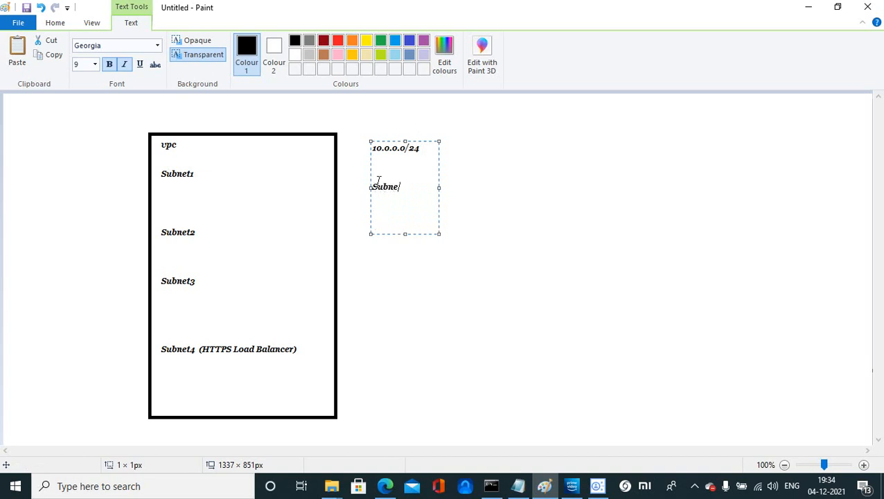
pyautogui.write('1')
pyautogui.press('Return')
pyautogui.press('Return')
pyautogui.press('Return')
pyautogui.write('Subnet2')
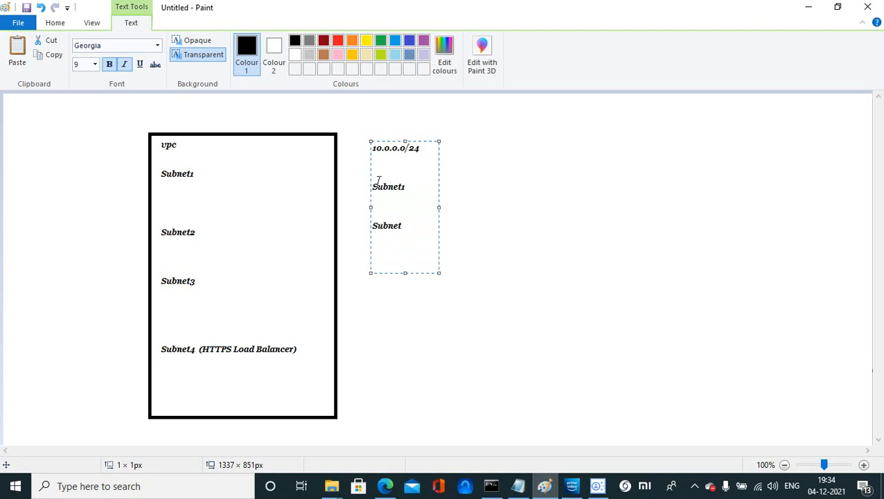
# Step: Continue the list beside the rectangle with "Subnet3" and "Subnet4", separated by blank lines
pyautogui.press('Return')
pyautogui.press('Return')
pyautogui.press('Return')
pyautogui.press('Return')
pyautogui.press('Return')
pyautogui.write('Subnet3')
pyautogui.press('Return')
pyautogui.press('Return')
pyautogui.press('Return')
pyautogui.press('Return')
pyautogui.press('Return')
pyautogui.press('Return')
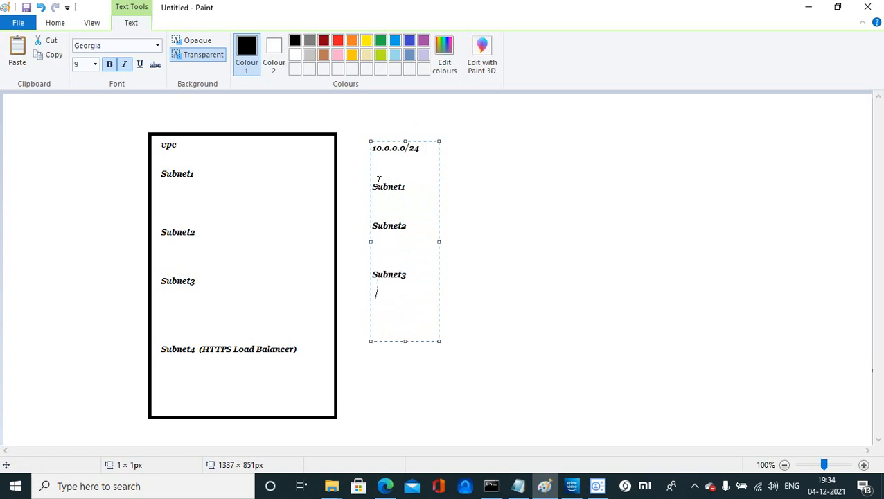
pyautogui.write('Subnet4')
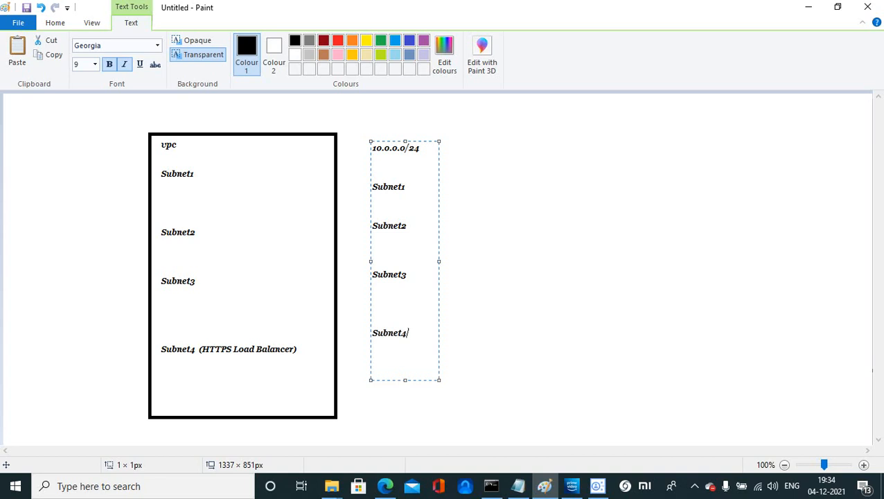
# Step: Return to the Google Cloud console and delete the default VPC network
pyautogui.click(386, 486)
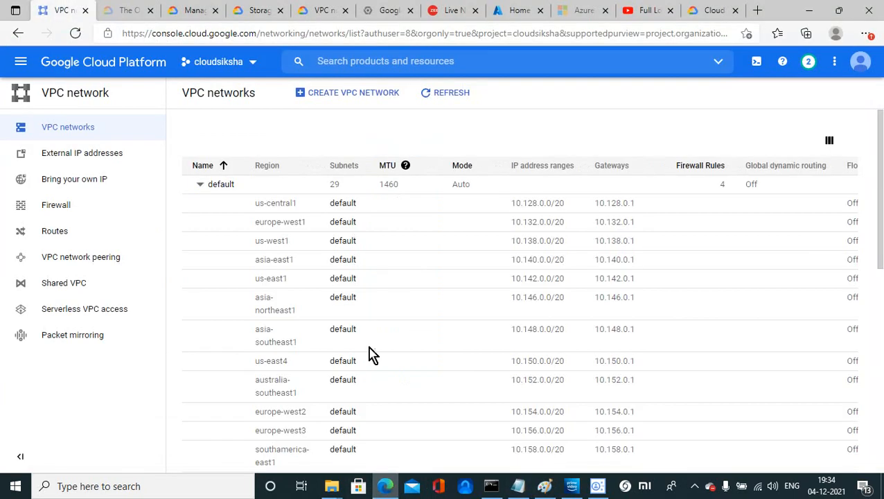
pyautogui.click(217, 185)
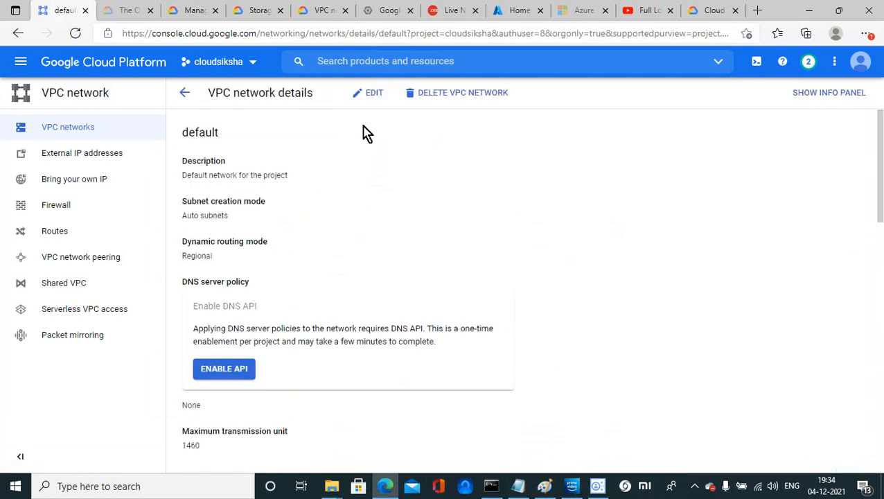
pyautogui.click(437, 97)
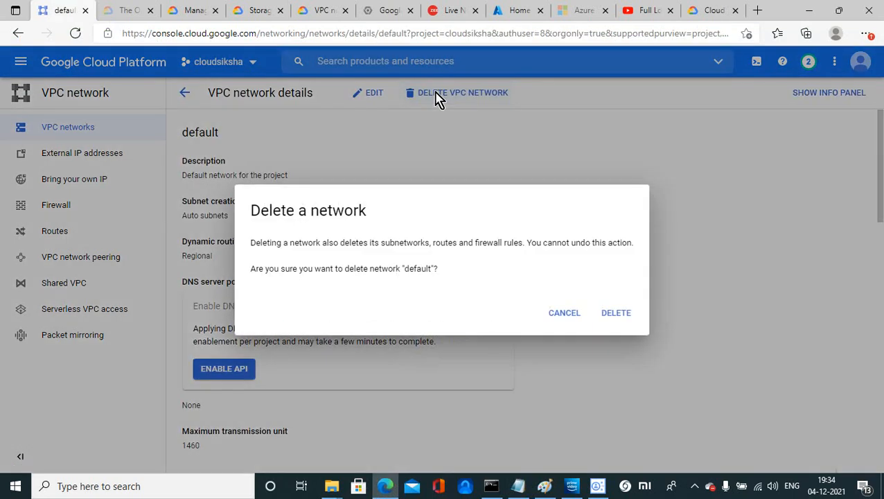
pyautogui.click(607, 316)
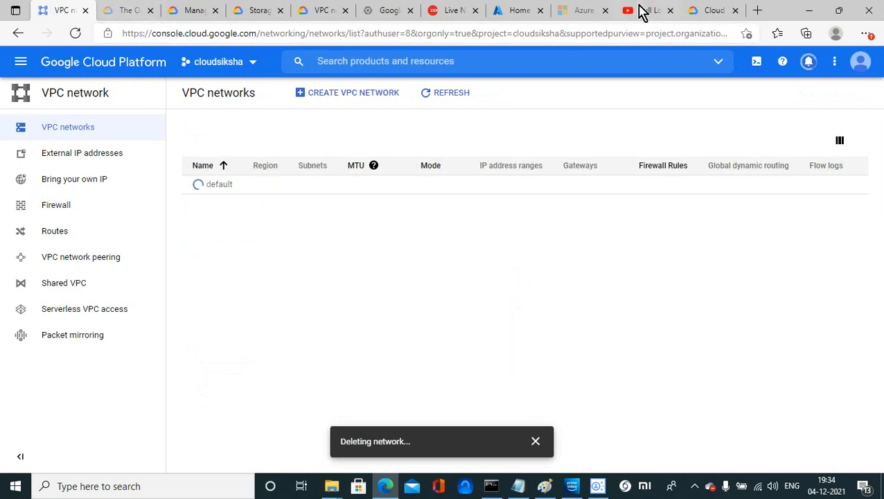
# Step: Open google.com in a new browser tab
pyautogui.click(758, 12)
pyautogui.click(235, 26)
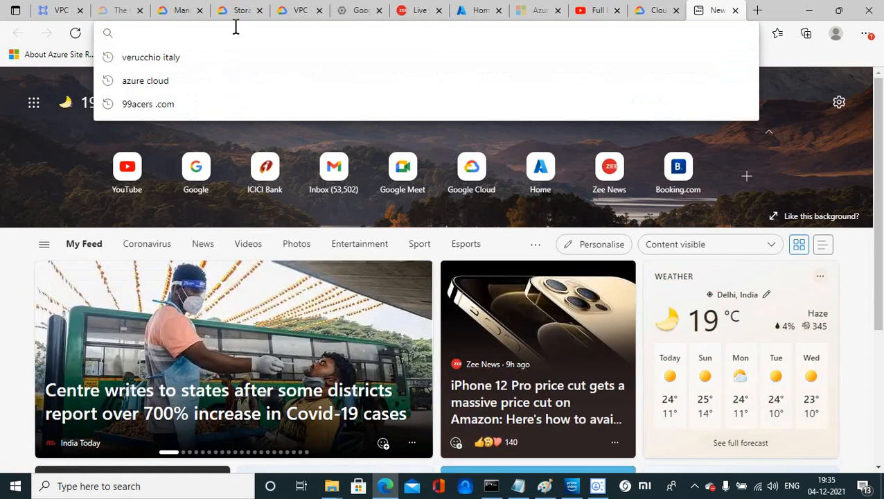
pyautogui.write('google')
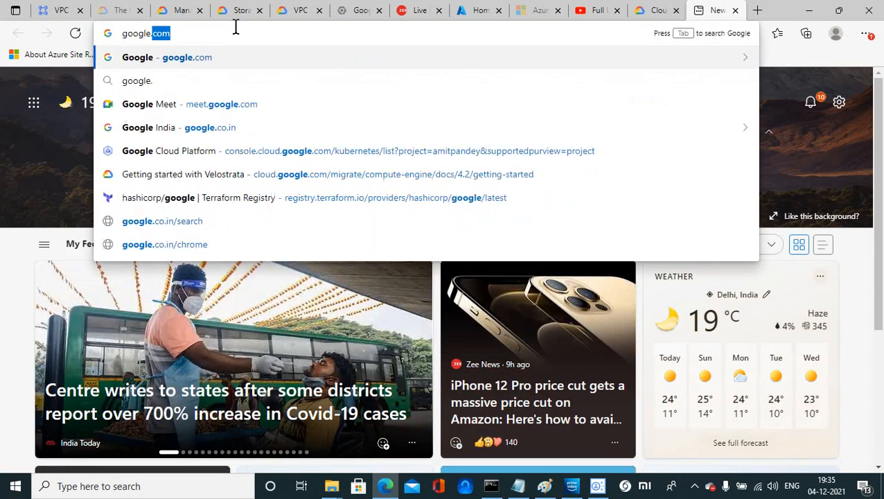
pyautogui.write('.com')
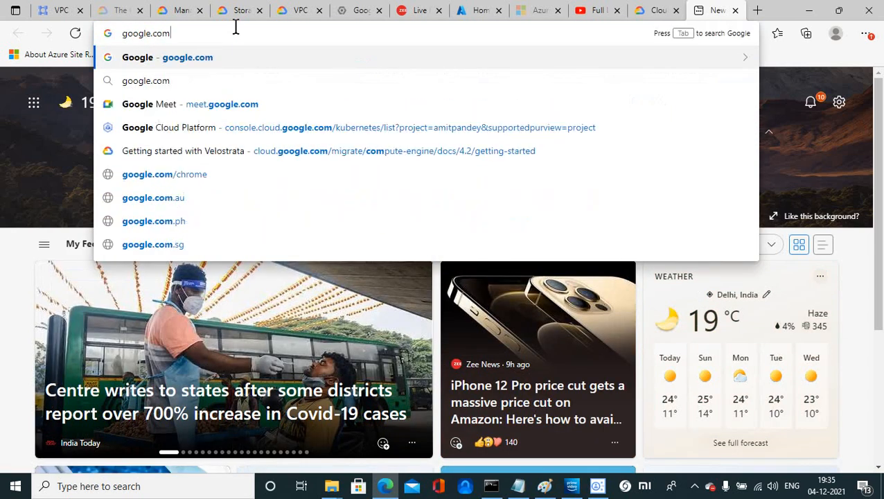
pyautogui.press('Return')
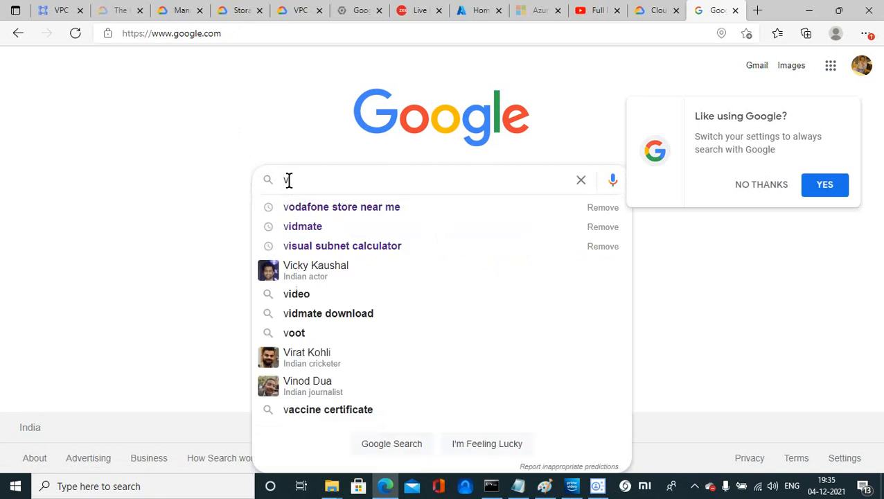
# Step: Search Google for "visual subnet calculator"
pyautogui.write('isual ')
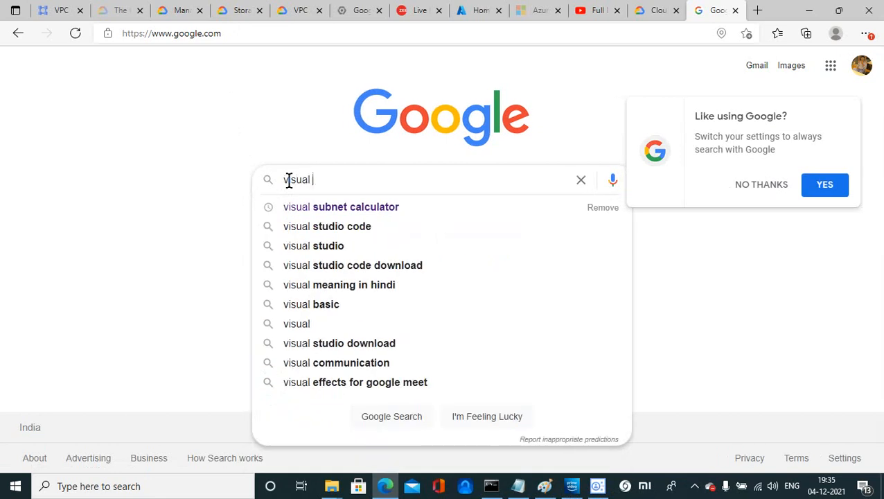
pyautogui.write('subnet c')
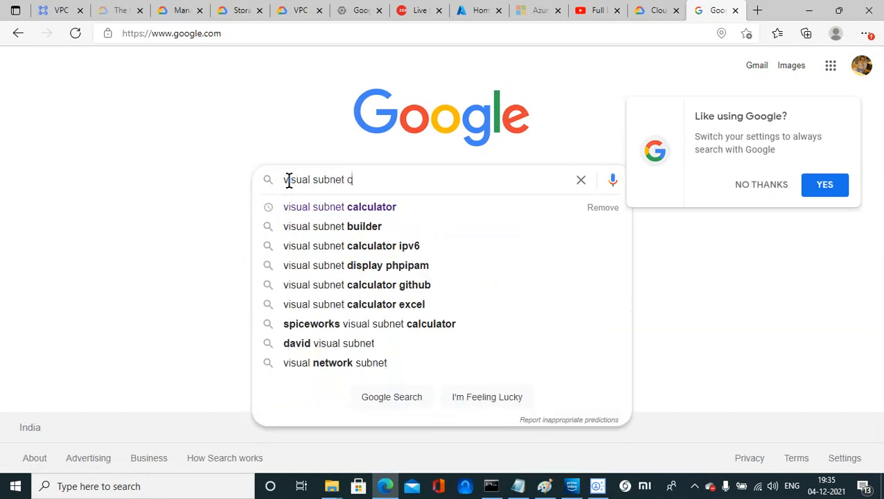
pyautogui.write('alcu')
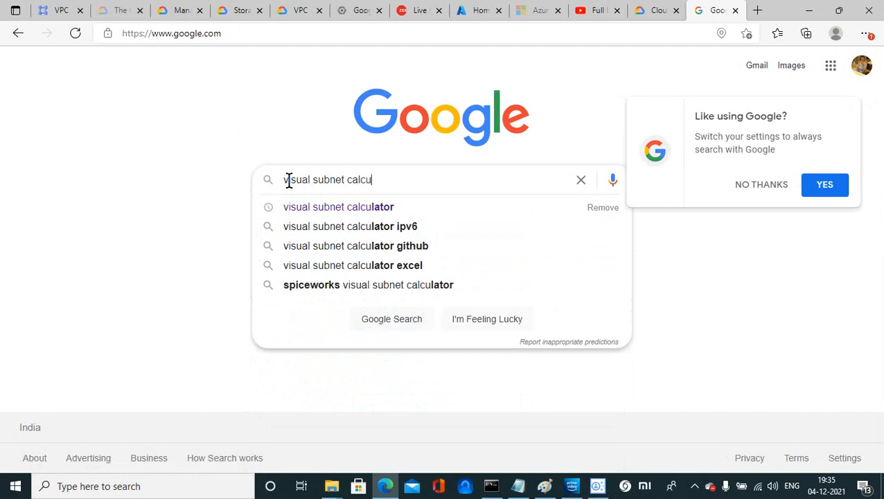
pyautogui.write('lator')
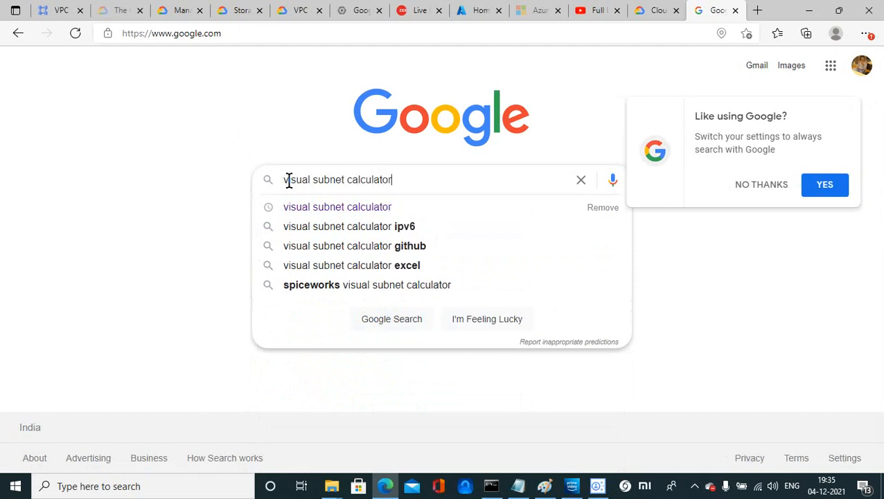
pyautogui.press('Return')
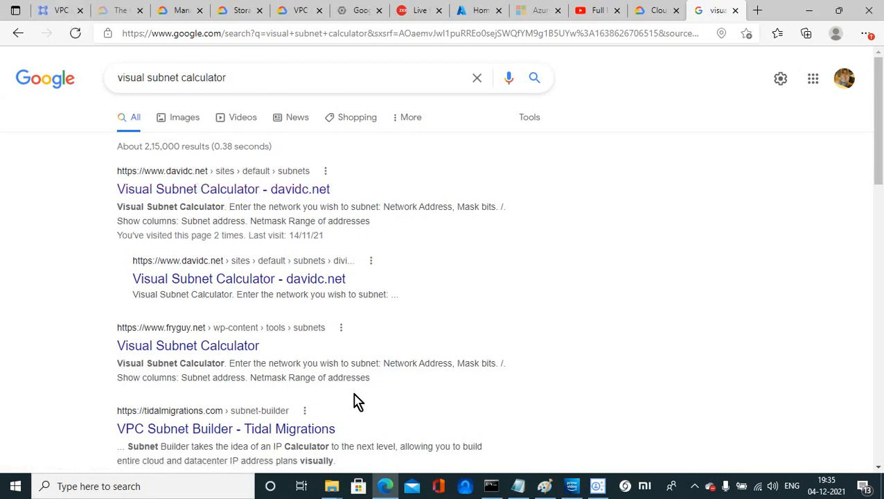
# Step: Switch to Paint to check the address range planned for the VPC, and return to the browser
pyautogui.click(544, 486)
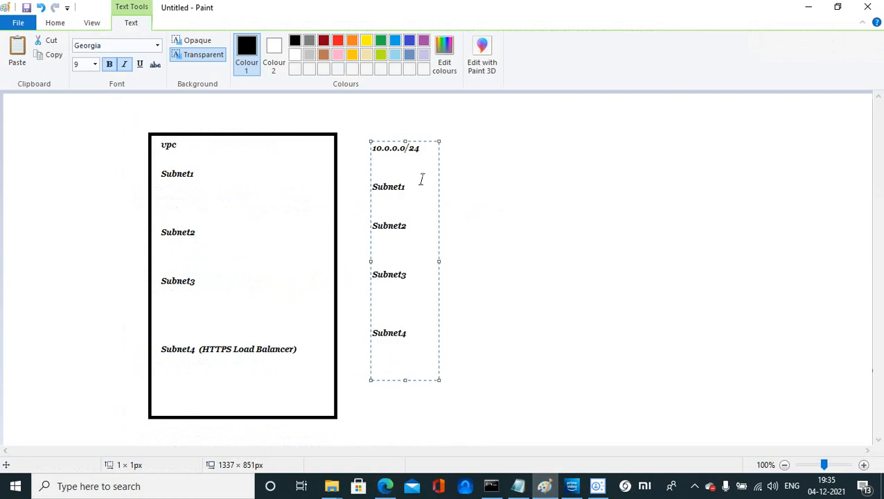
pyautogui.moveTo(427, 149); pyautogui.dragTo(374, 147)
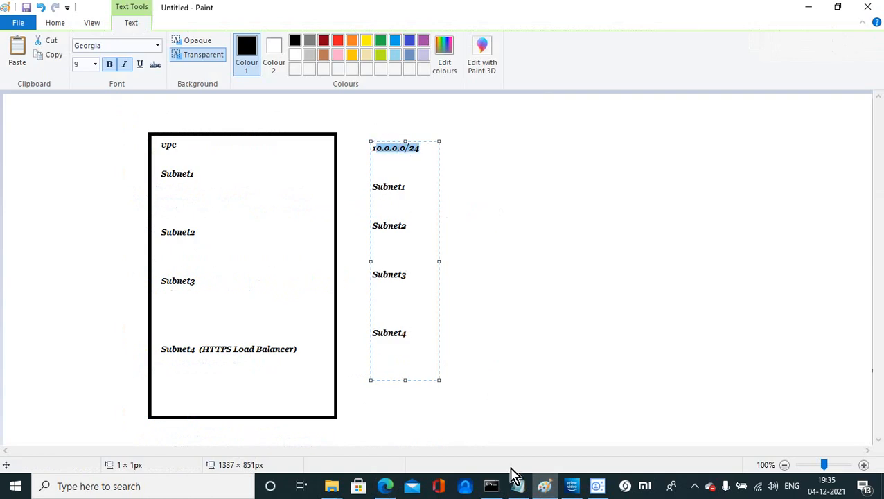
pyautogui.click(384, 486)
# Step: In the Visual Subnet Calculator, set the network to 10.0.0.0 with 24 mask bits and update the subnet table
pyautogui.moveTo(73, 114); pyautogui.dragTo(9, 114)
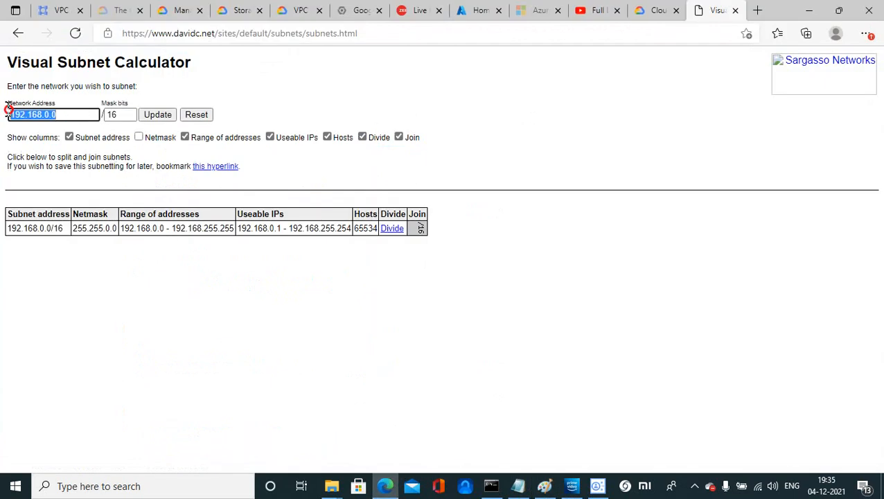
pyautogui.press('BackSpace')
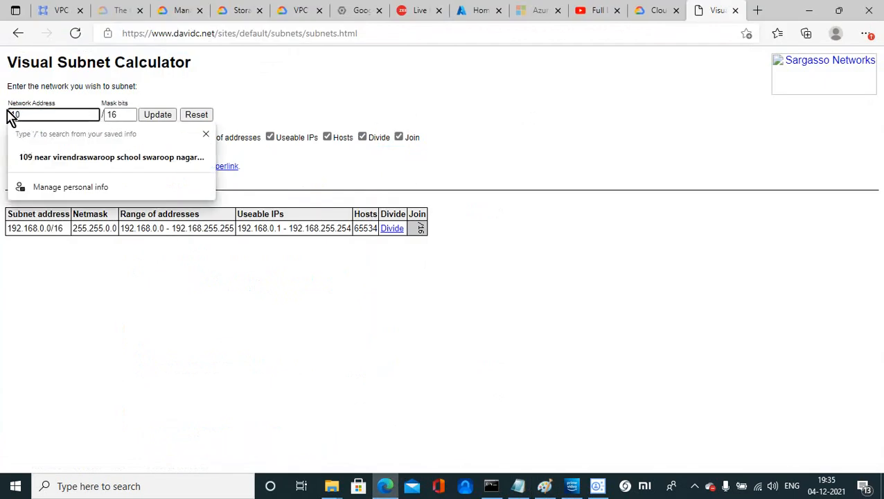
pyautogui.write('10.0.0')
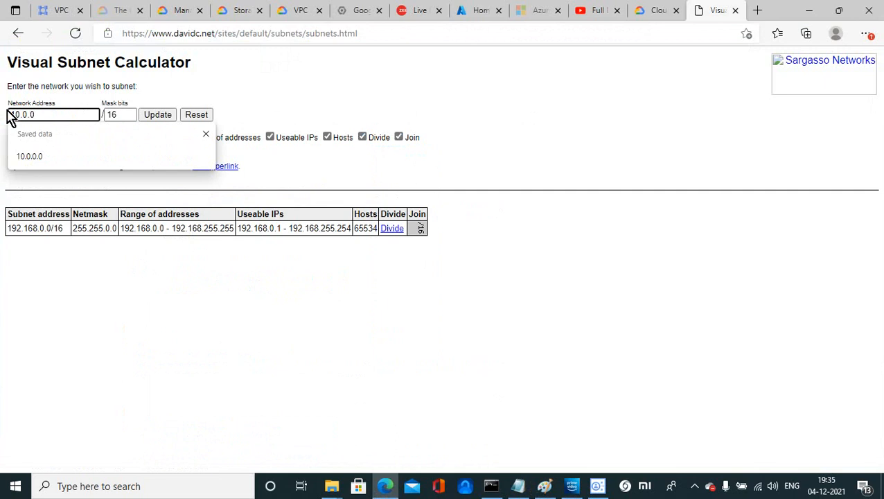
pyautogui.write('.0')
pyautogui.press('Escape')
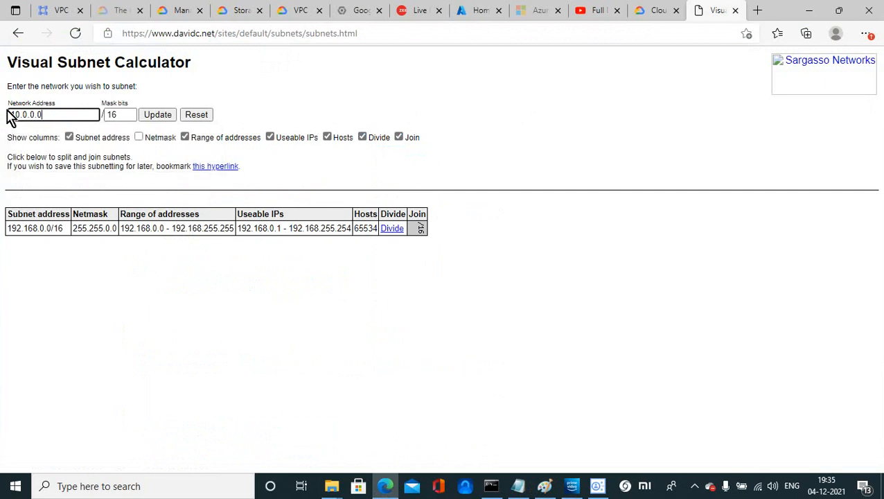
pyautogui.click(119, 115)
pyautogui.write('24')
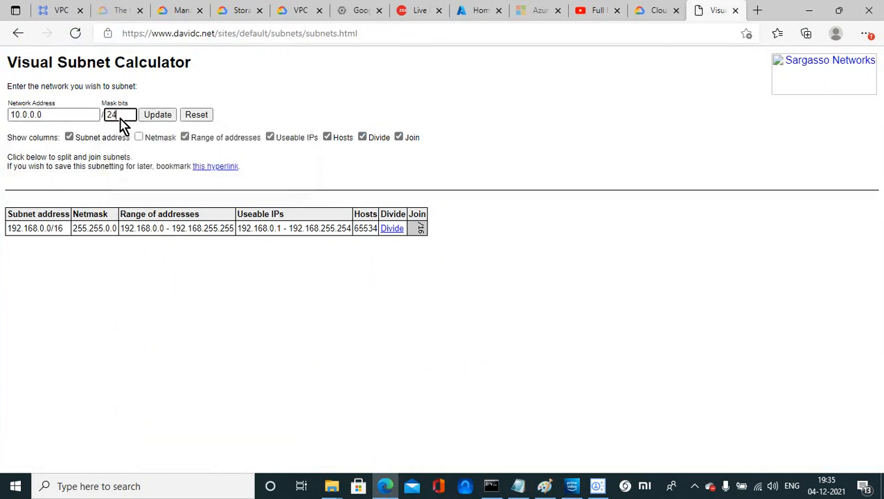
pyautogui.click(161, 117)
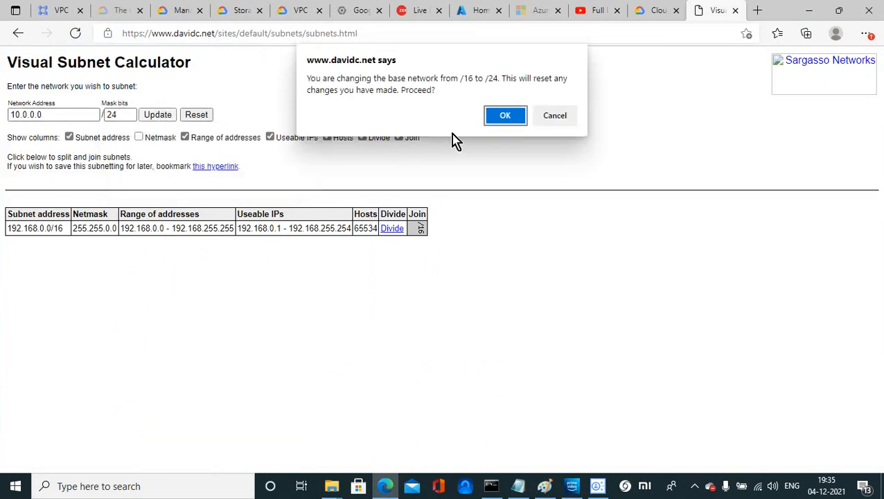
pyautogui.click(496, 123)
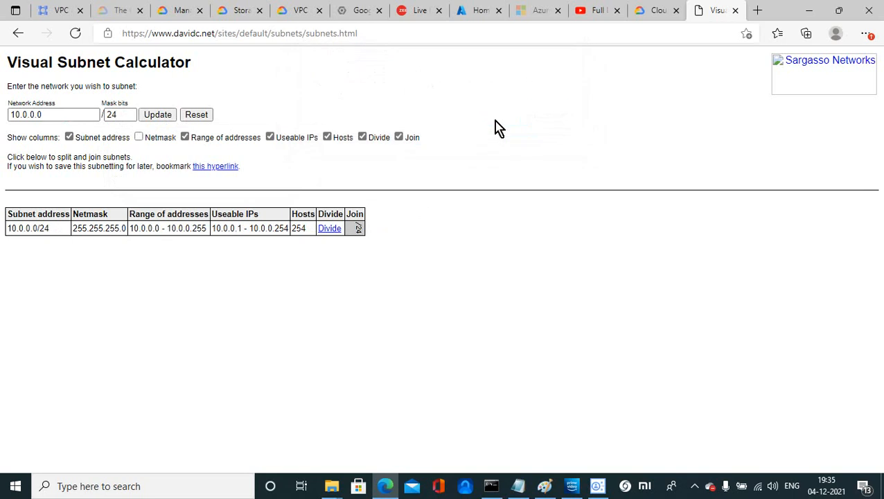
# Step: Divide the 10.0.0.0/24 network into four /26 subnets and select the 10.0.0.0/26 subnet address
pyautogui.click(334, 229)
pyautogui.click(358, 230)
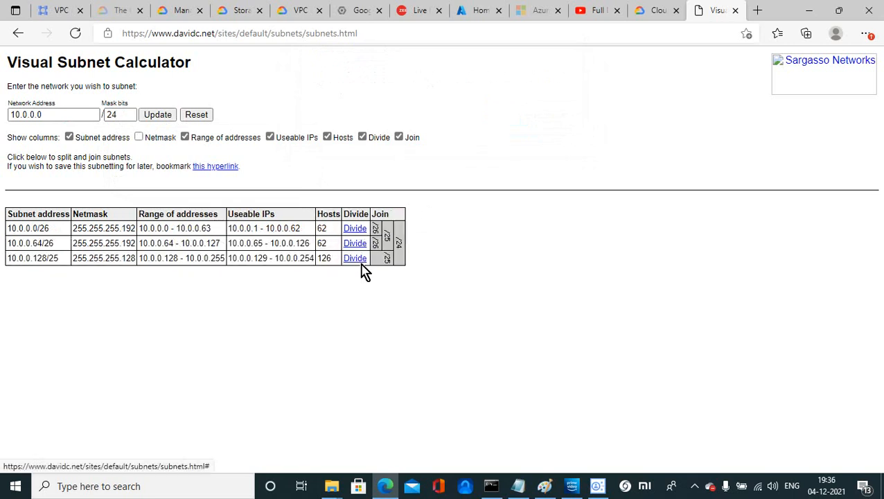
pyautogui.click(359, 258)
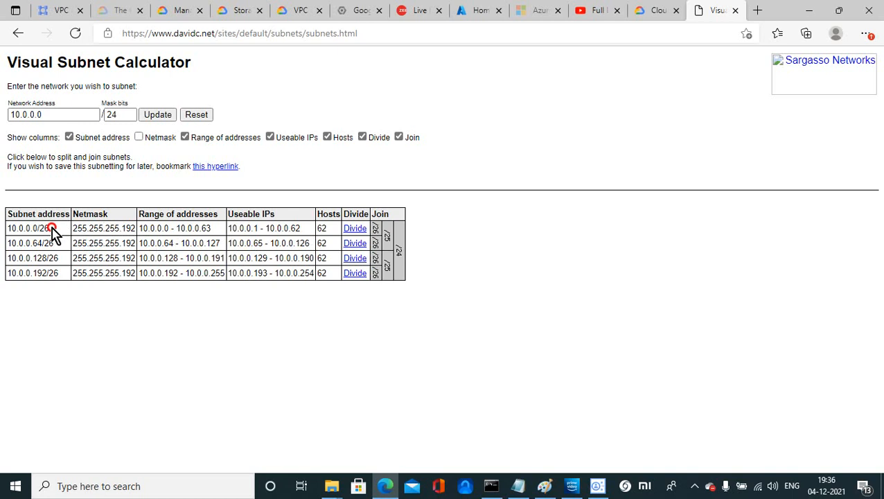
pyautogui.moveTo(50, 229); pyautogui.dragTo(10, 234)
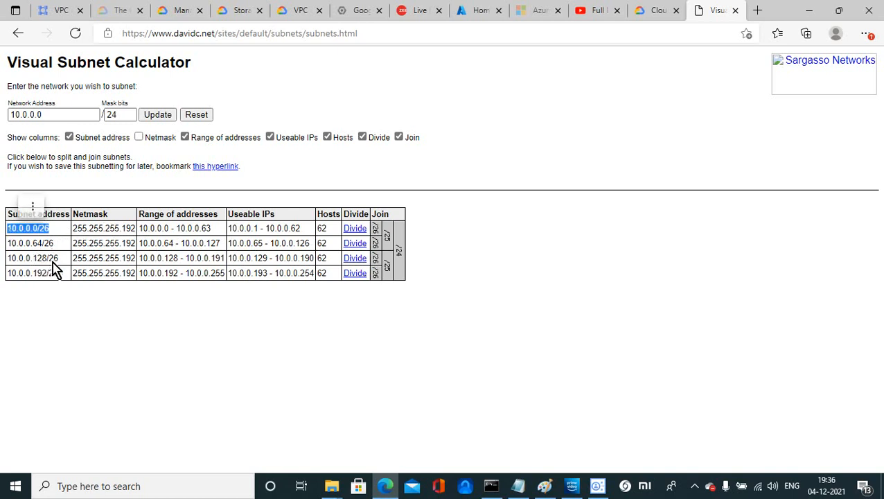
# Step: Return to the Google Cloud console and start creating a new VPC network
pyautogui.click(59, 14)
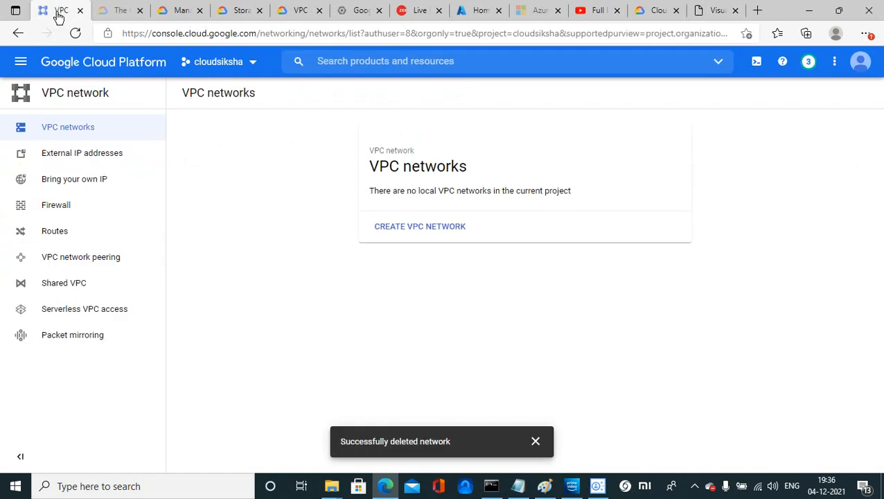
pyautogui.click(395, 233)
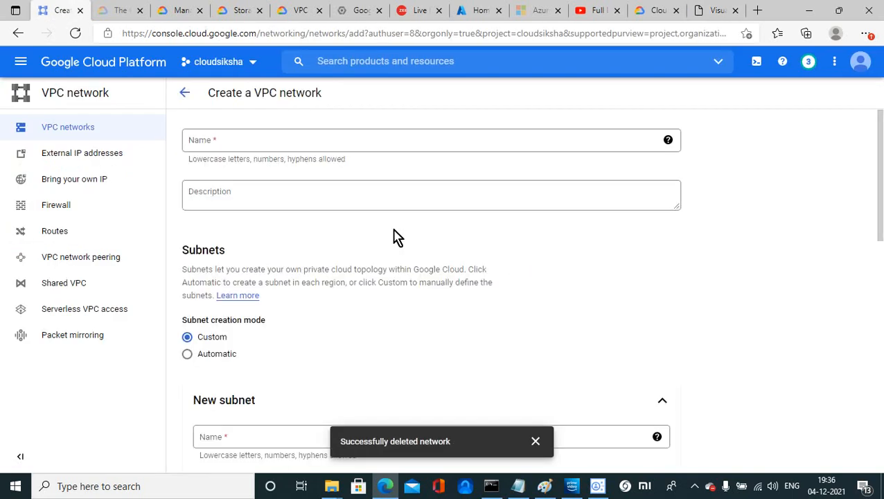
pyautogui.click(219, 142)
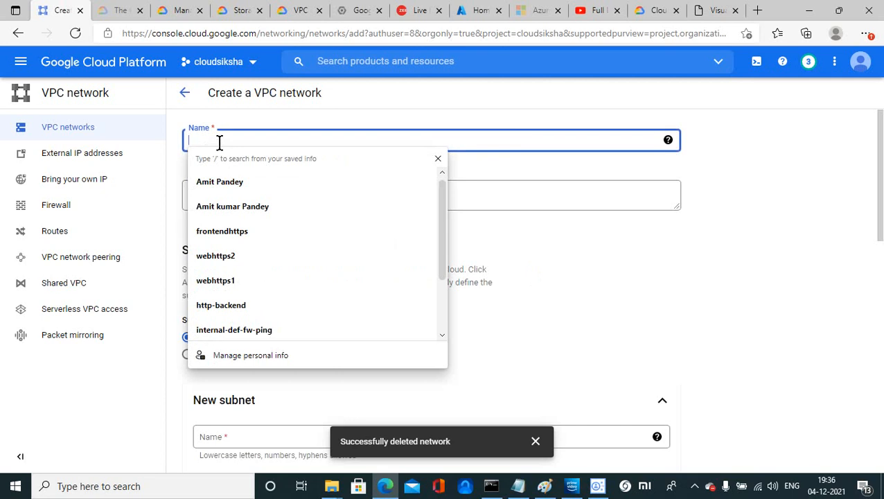
pyautogui.write('Cloud')
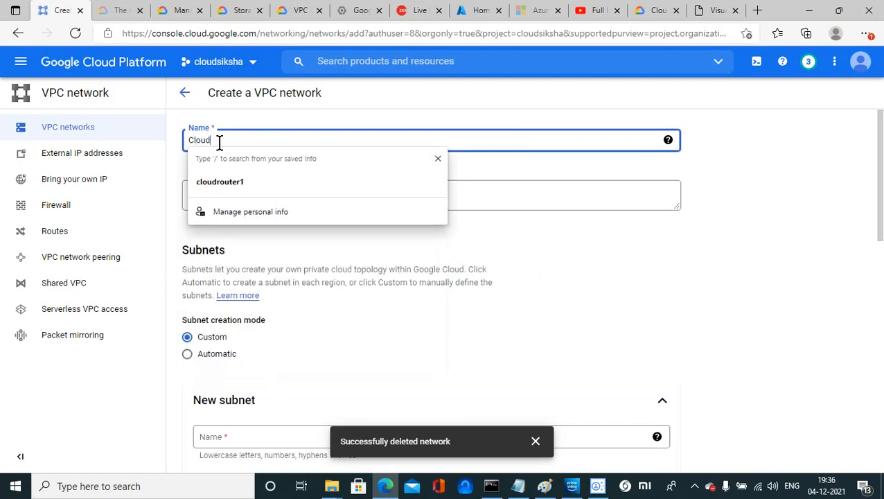
pyautogui.write('siksh')
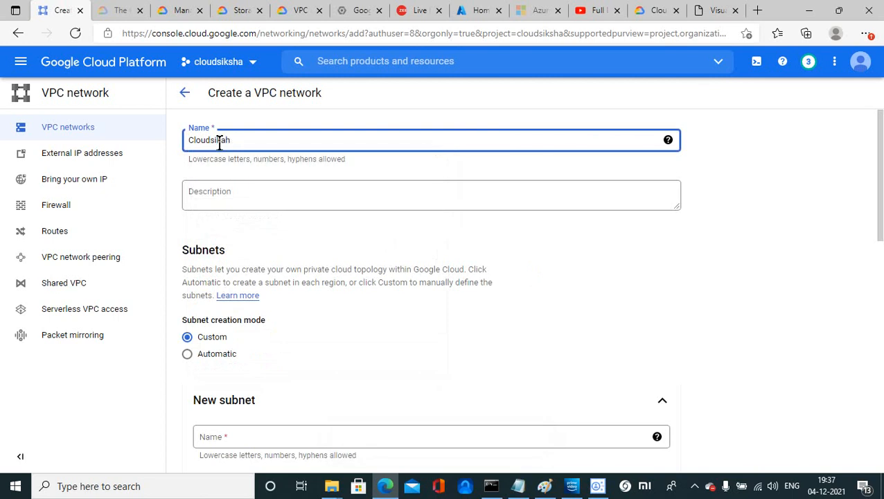
pyautogui.write('a')
# Step: Name the new VPC network prod-cs-vpc01
pyautogui.doubleClick(240, 139)
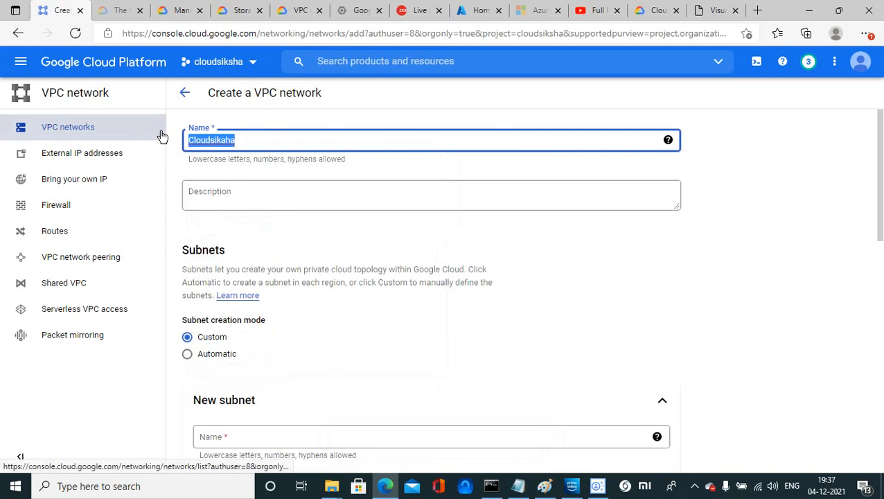
pyautogui.write('pro')
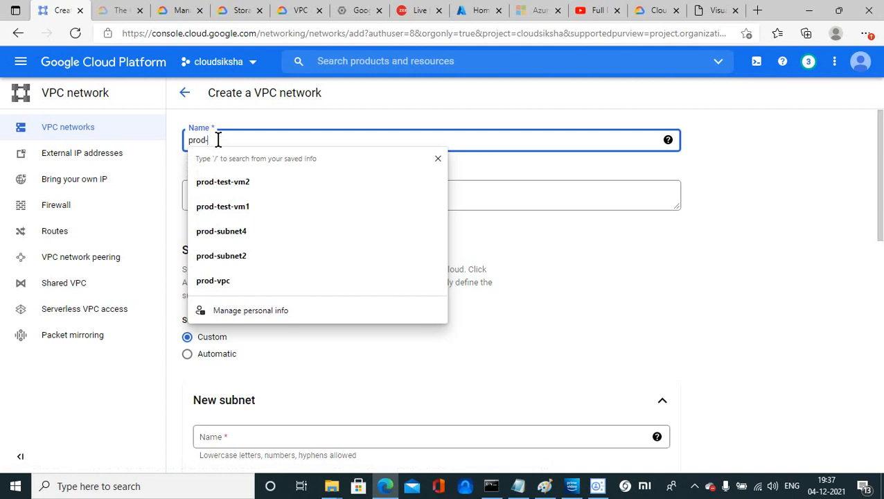
pyautogui.write('d-')
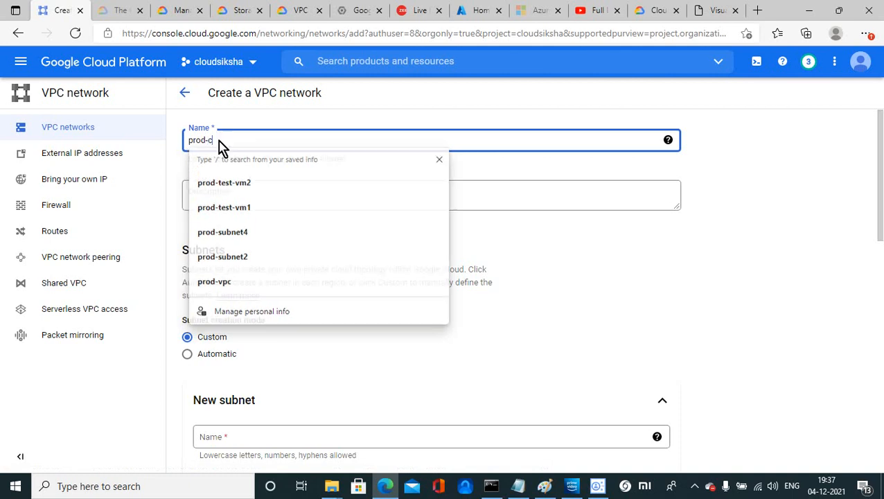
pyautogui.write('cs-vpc01')
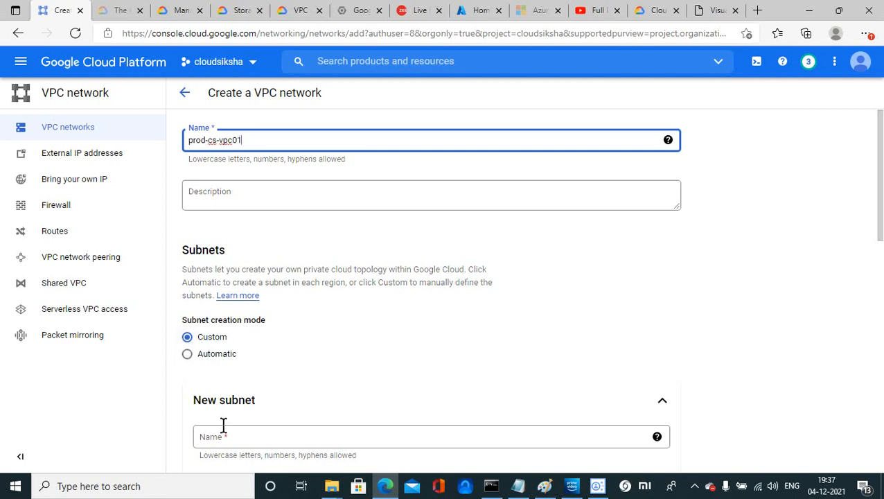
# Step: Name the first new subnet of the VPC network cs-subnet1
pyautogui.moveTo(880, 217); pyautogui.dragTo(880, 268)
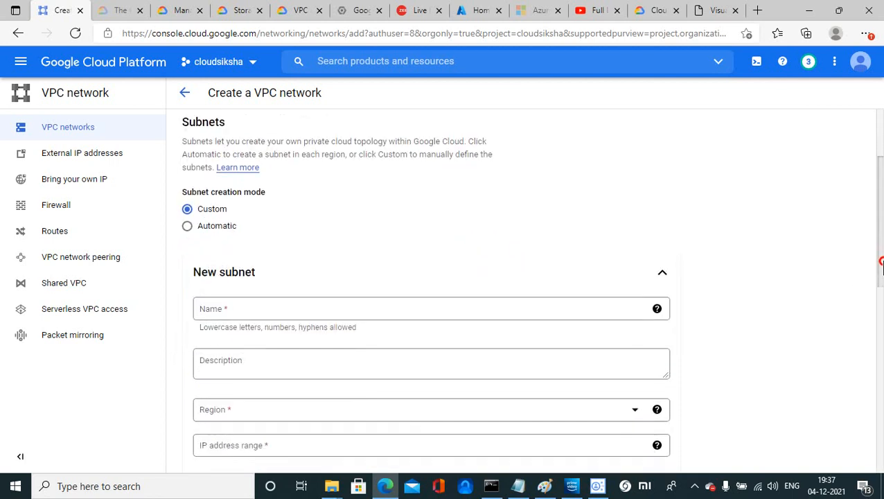
pyautogui.click(252, 312)
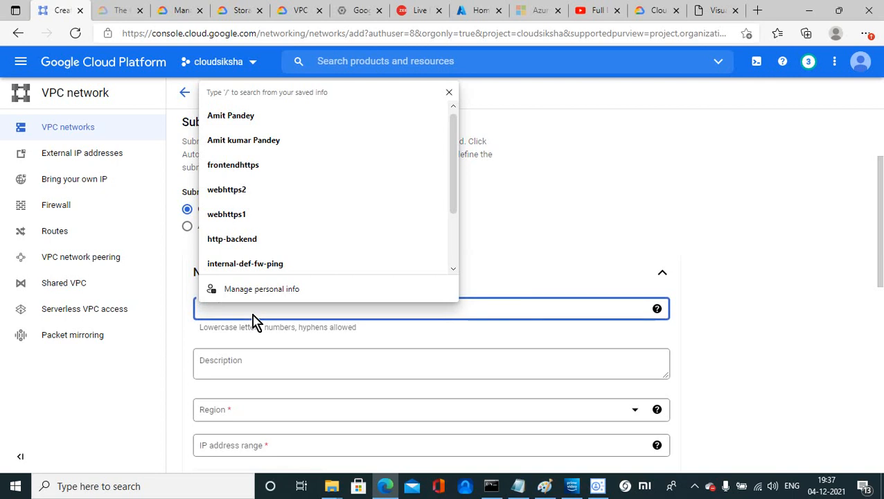
pyautogui.write('cs-subnet')
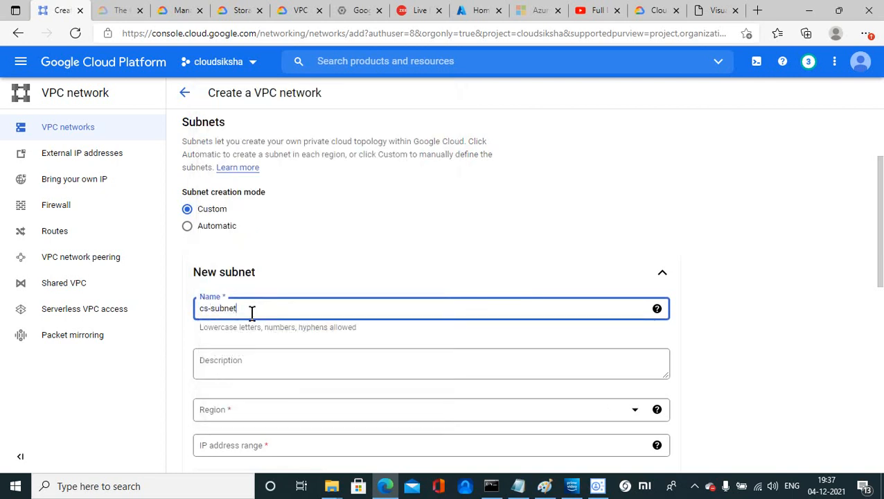
pyautogui.write('1')
# Step: Set the region of cs-subnet1 to us-east4
pyautogui.click(226, 413)
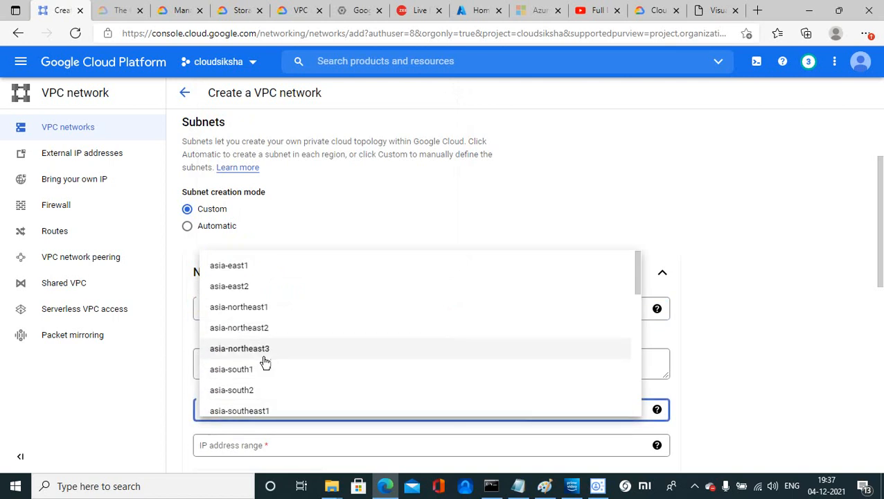
pyautogui.click(640, 286)
pyautogui.moveTo(641, 286); pyautogui.dragTo(642, 401)
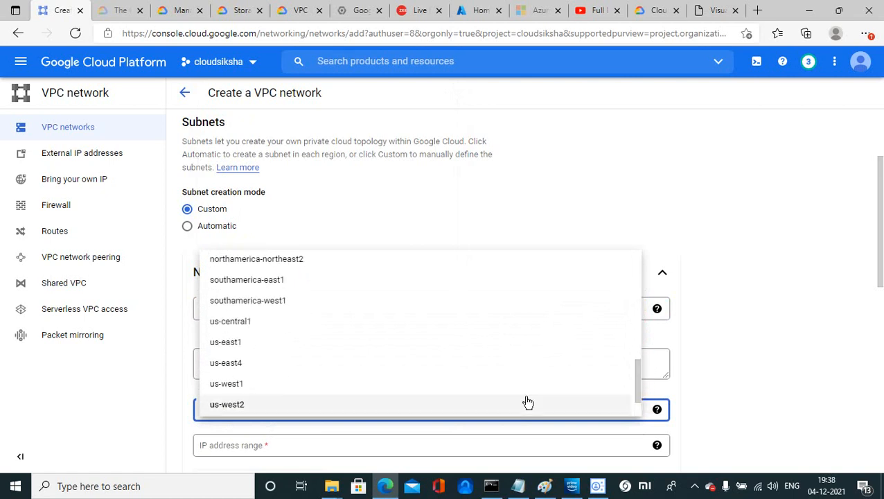
pyautogui.click(220, 362)
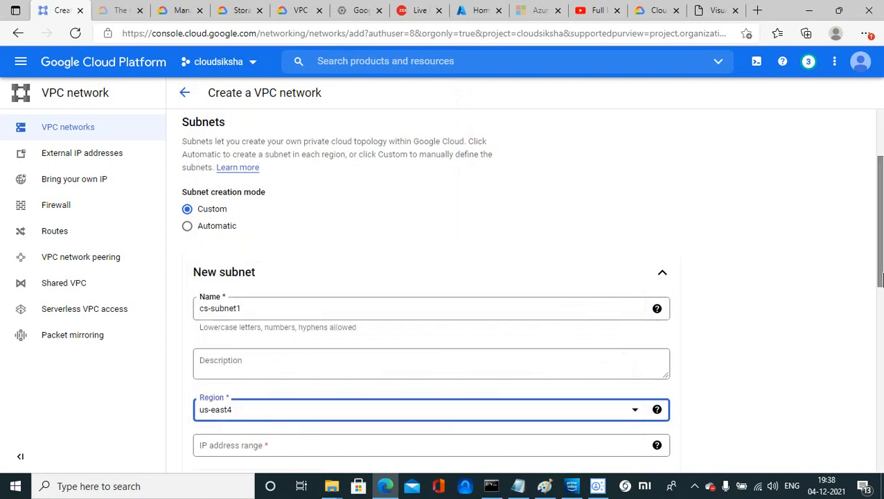
# Step: Switch to the Visual Subnet Calculator and copy the 10.0.0.0/26 subnet address
pyautogui.scroll(-2, 881, 280)
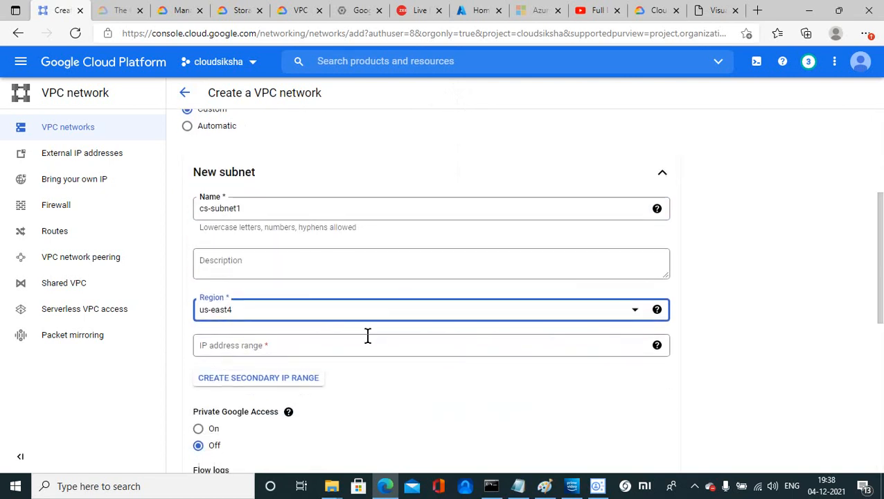
pyautogui.click(717, 9)
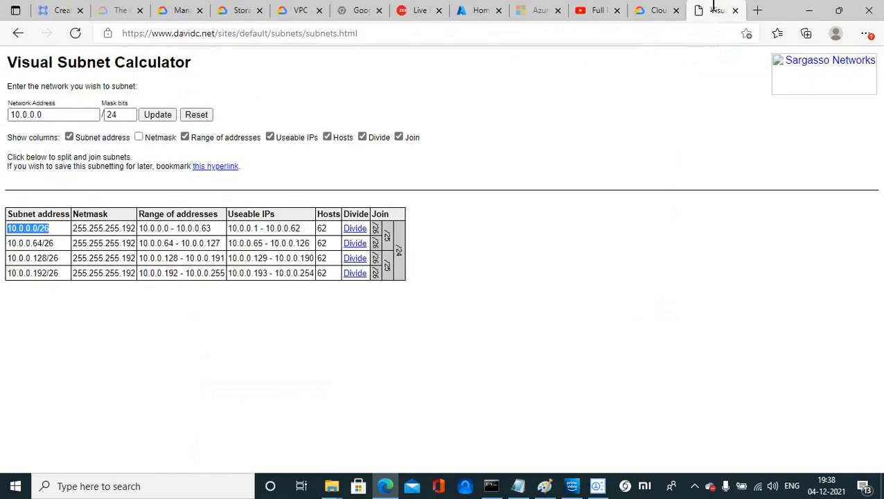
pyautogui.click(56, 231)
pyautogui.click(56, 229)
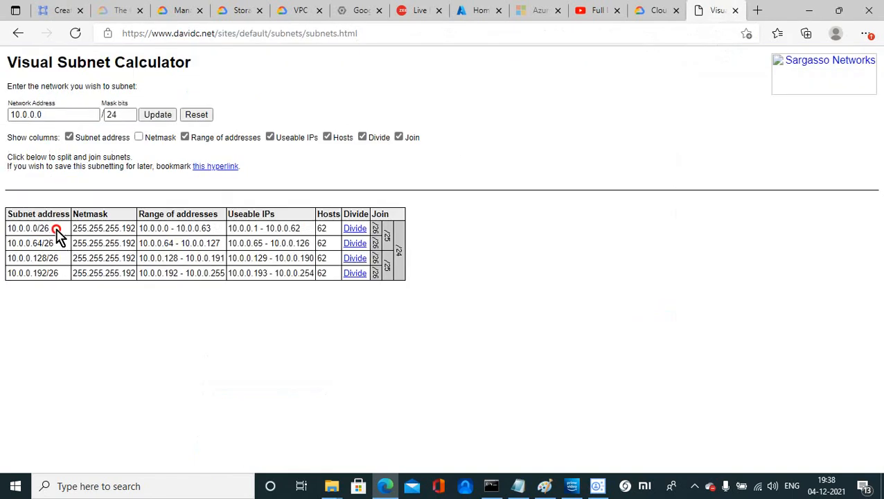
pyautogui.moveTo(58, 237); pyautogui.dragTo(8, 236)
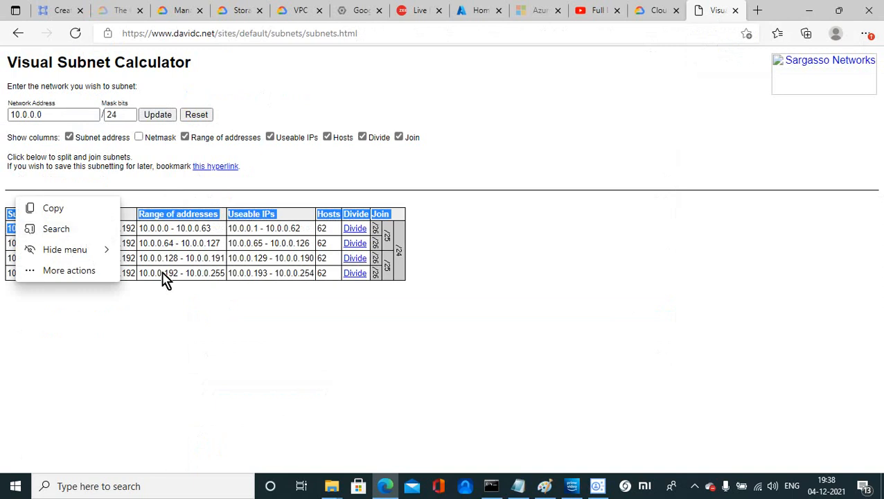
pyautogui.click(147, 320)
pyautogui.click(56, 229)
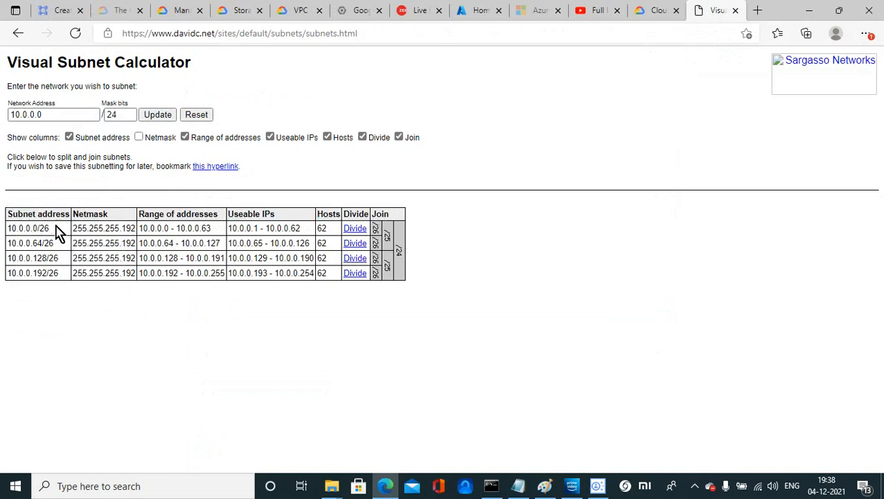
pyautogui.moveTo(50, 230); pyautogui.dragTo(9, 229)
pyautogui.hotkey('ctrl', 'c')
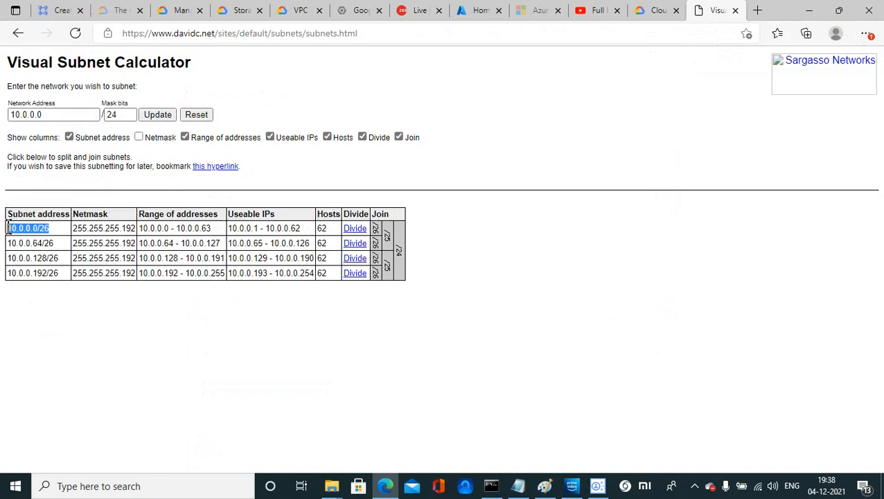
# Step: Return to the Google Cloud console and set the IP address range of cs-subnet1 to 10.0.0.0/26
pyautogui.click(61, 13)
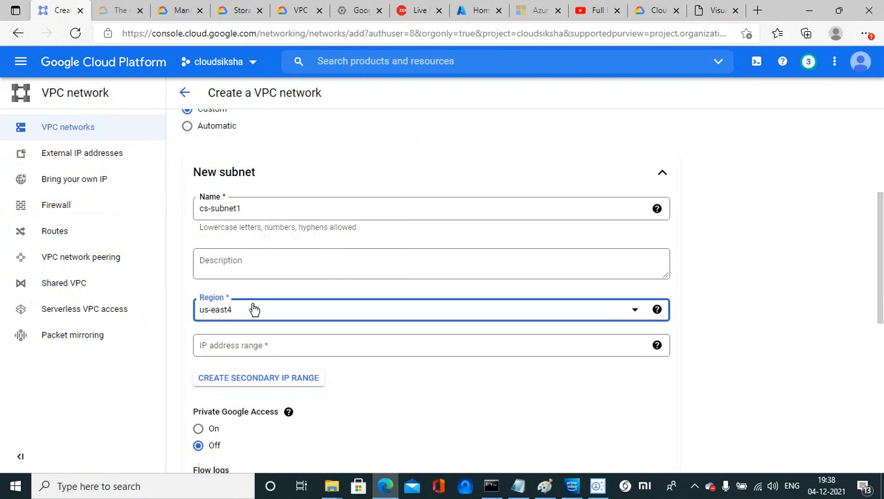
pyautogui.click(231, 349)
pyautogui.hotkey('ctrl', 'v')
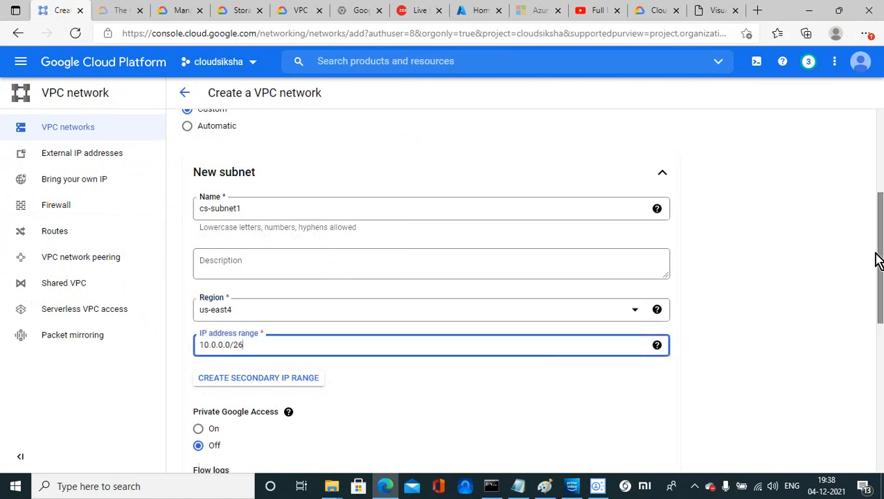
# Step: Add a second subnet named cs-subnet2 in the us-east4 region
pyautogui.scroll(-3, 881, 256)
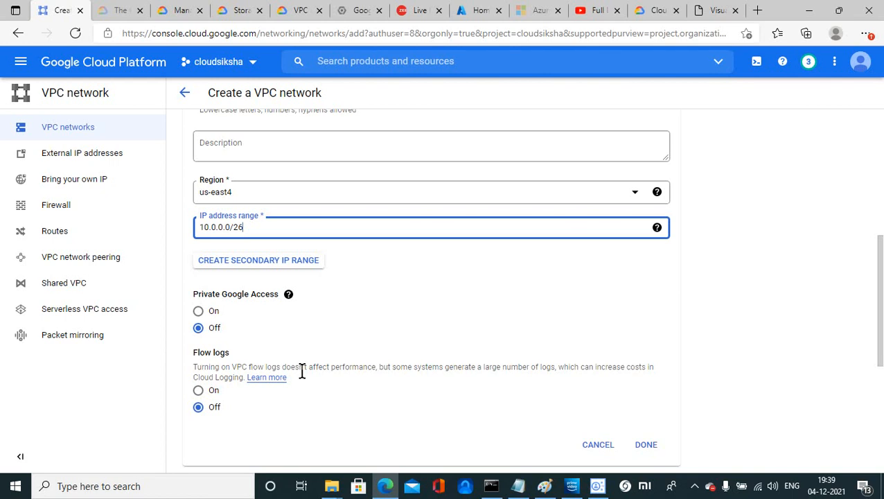
pyautogui.moveTo(880, 306); pyautogui.dragTo(881, 365)
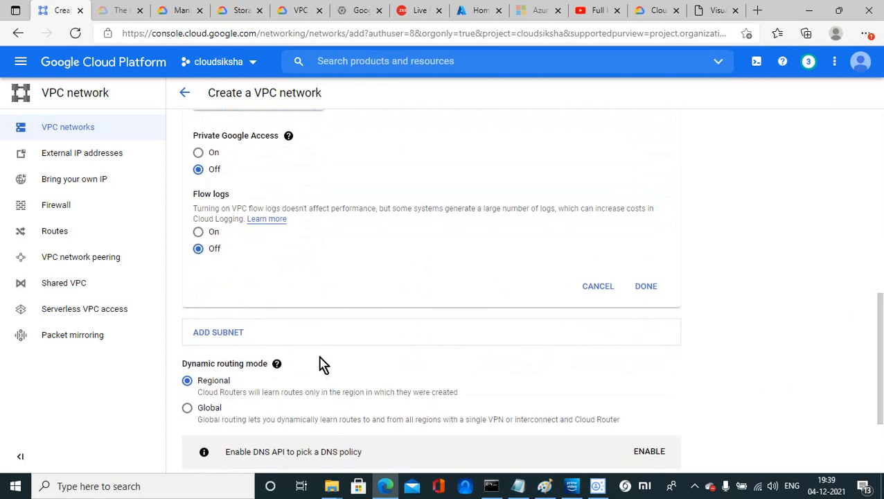
pyautogui.click(245, 338)
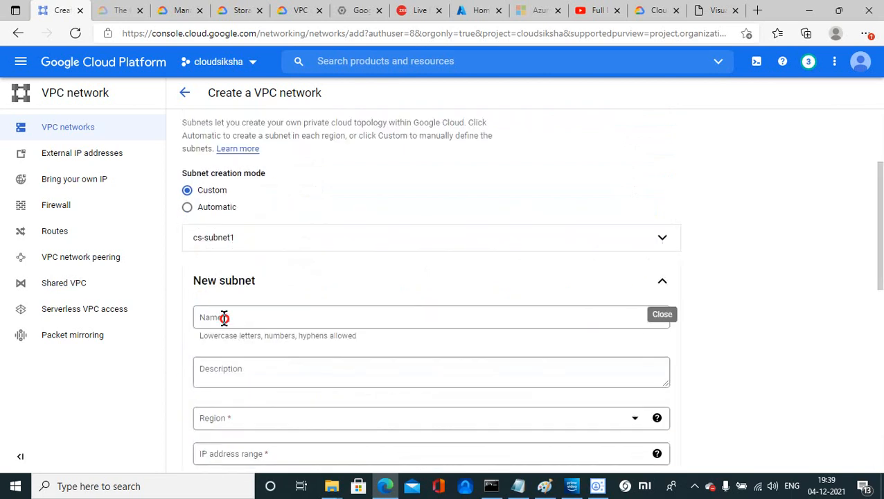
pyautogui.click(223, 317)
pyautogui.write('cs-')
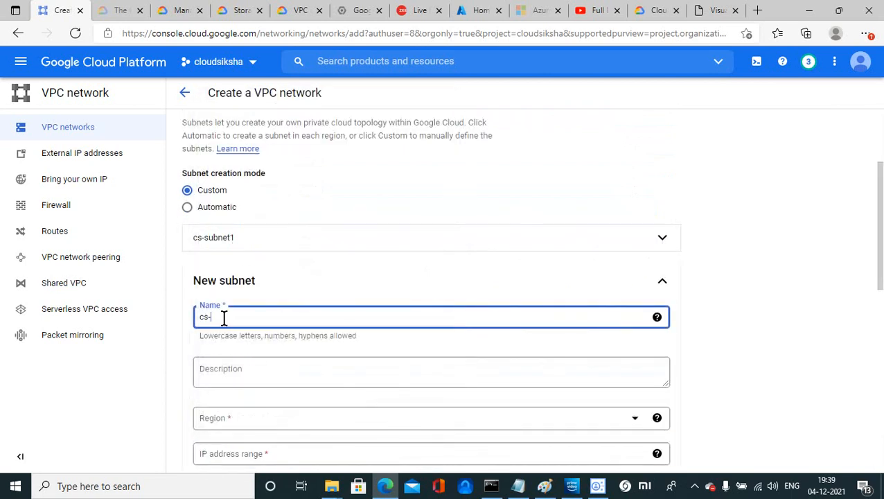
pyautogui.write('subnet2')
pyautogui.click(239, 418)
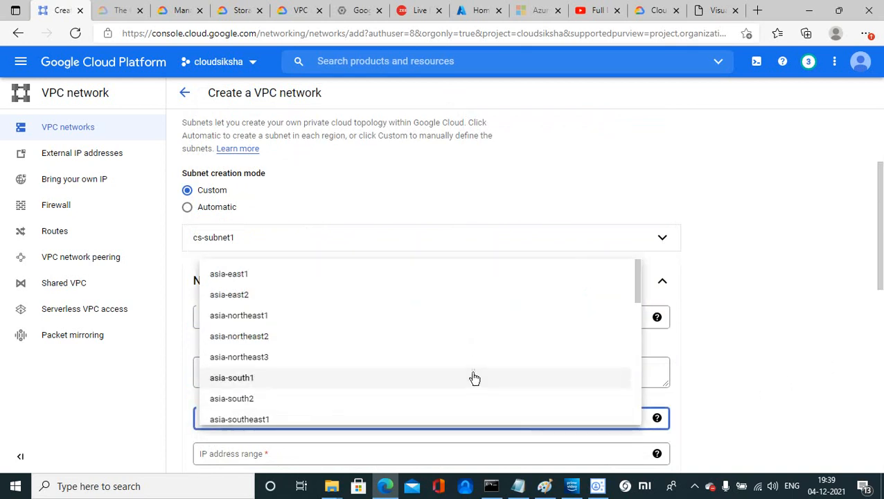
pyautogui.moveTo(637, 294); pyautogui.dragTo(630, 411)
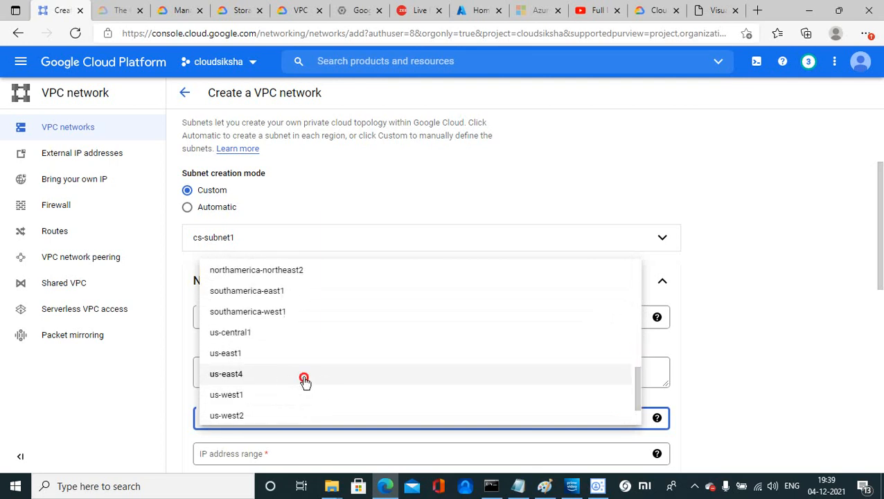
pyautogui.click(305, 382)
# Step: Set the IP address range of cs-subnet2 to 10.0.0.64/26
pyautogui.moveTo(880, 258); pyautogui.dragTo(880, 303)
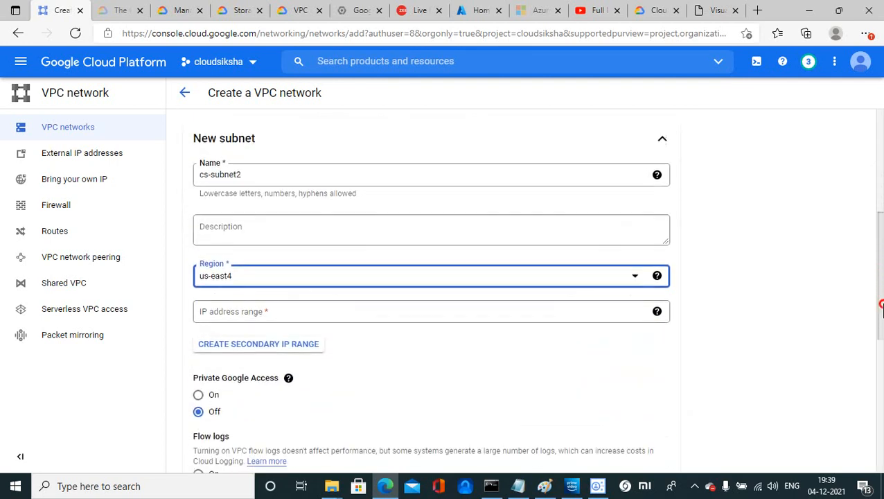
pyautogui.click(379, 318)
pyautogui.hotkey('ctrl', 'v')
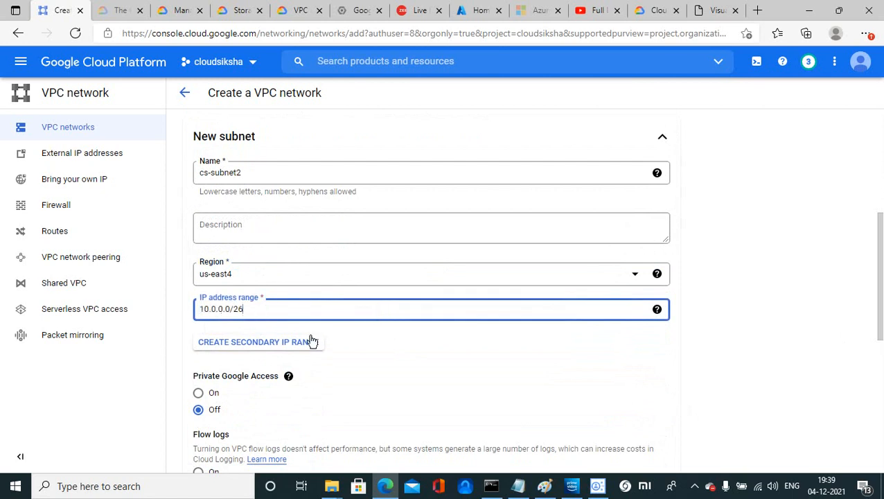
pyautogui.click(233, 309)
pyautogui.press('BackSpace')
pyautogui.write('64')
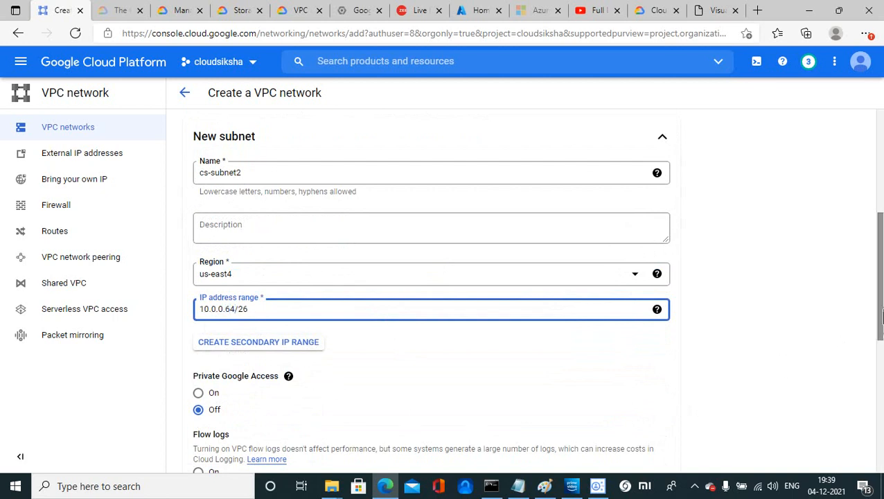
# Step: Turn on Private Google Access for cs-subnet2 and finish that subnet's configuration
pyautogui.moveTo(880, 303); pyautogui.dragTo(883, 333)
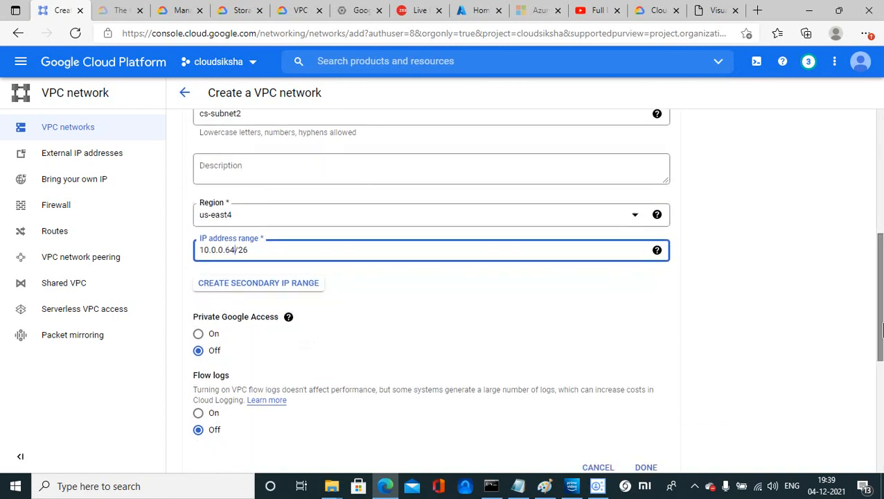
pyautogui.click(198, 334)
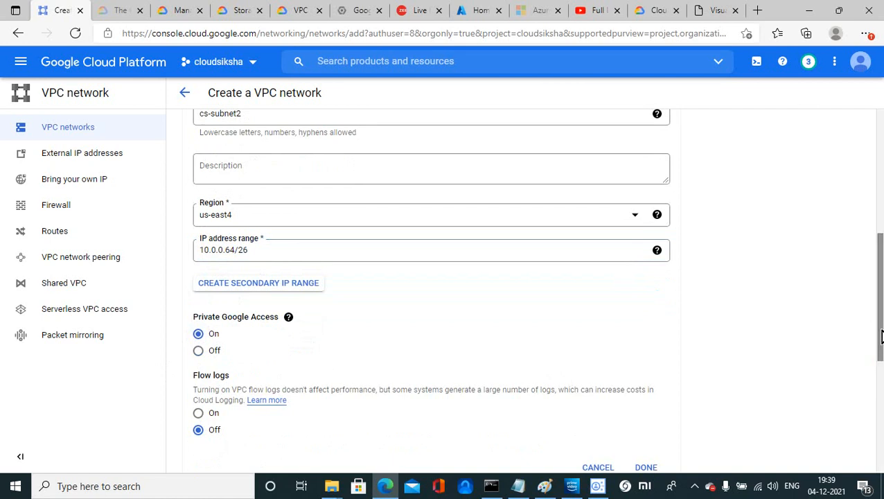
pyautogui.scroll(-2, 882, 337)
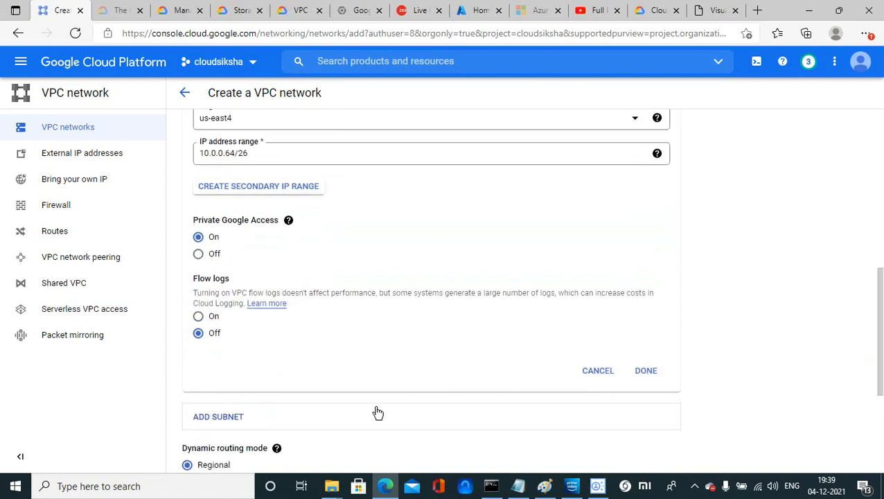
pyautogui.click(646, 371)
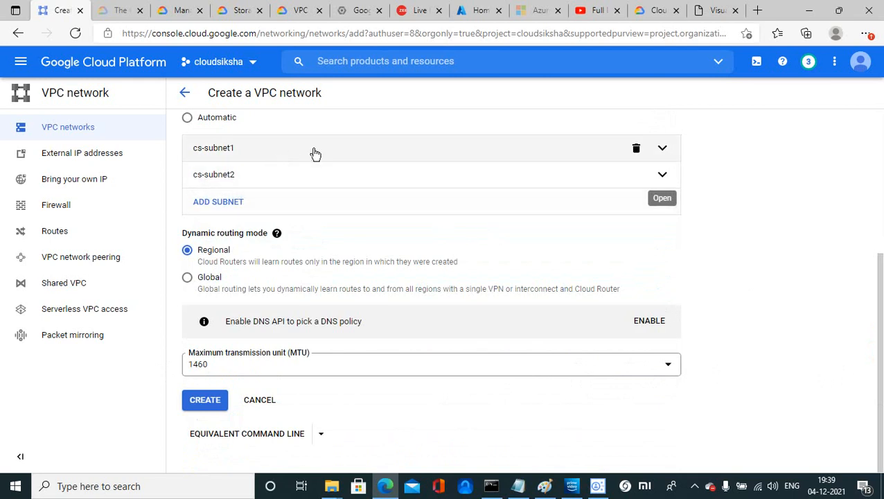
# Step: Reopen cs-subnet1, turn on its Private Google Access and finish editing it
pyautogui.click(663, 150)
pyautogui.click(198, 420)
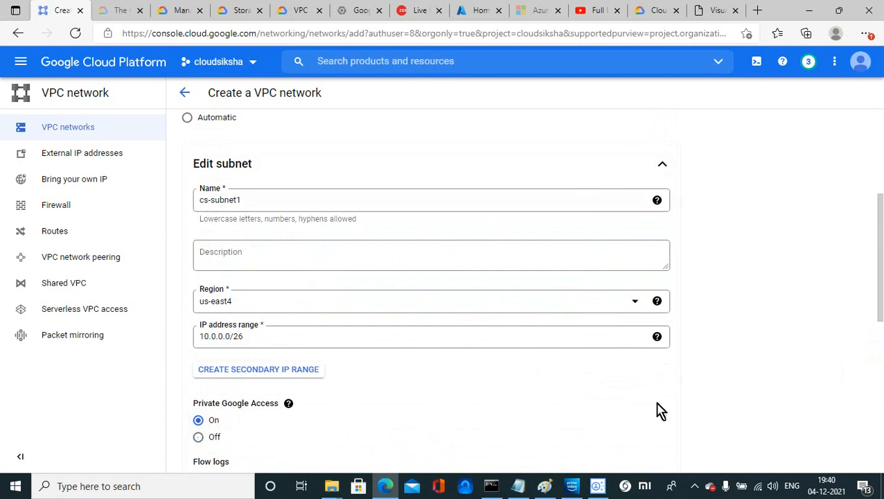
pyautogui.scroll(-3, 880, 266)
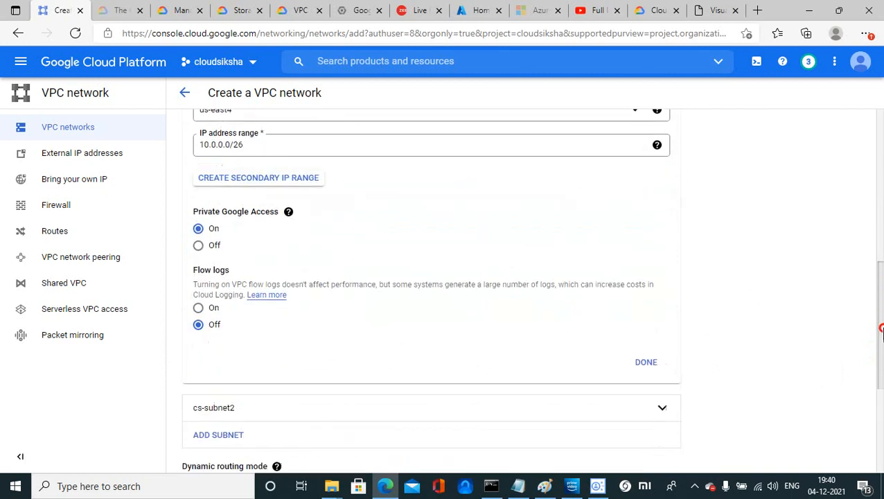
pyautogui.click(653, 364)
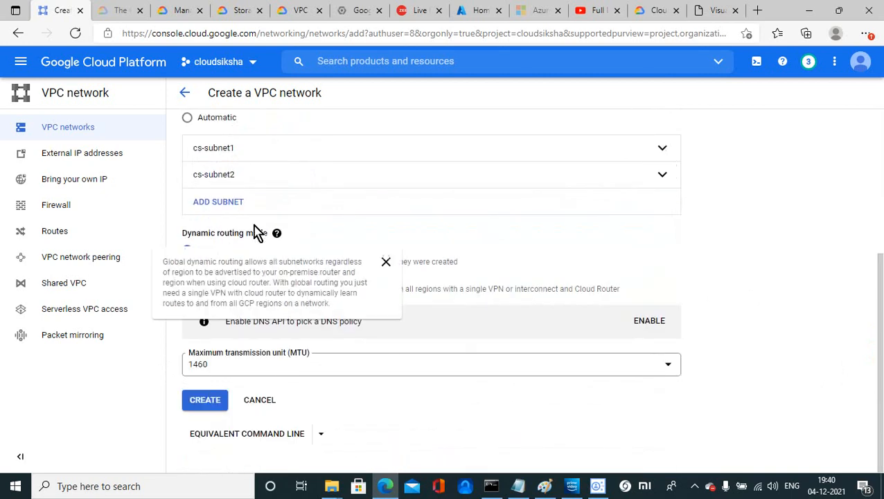
# Step: Add a third subnet named cs-subnet3 in the us-east4 region
pyautogui.click(232, 208)
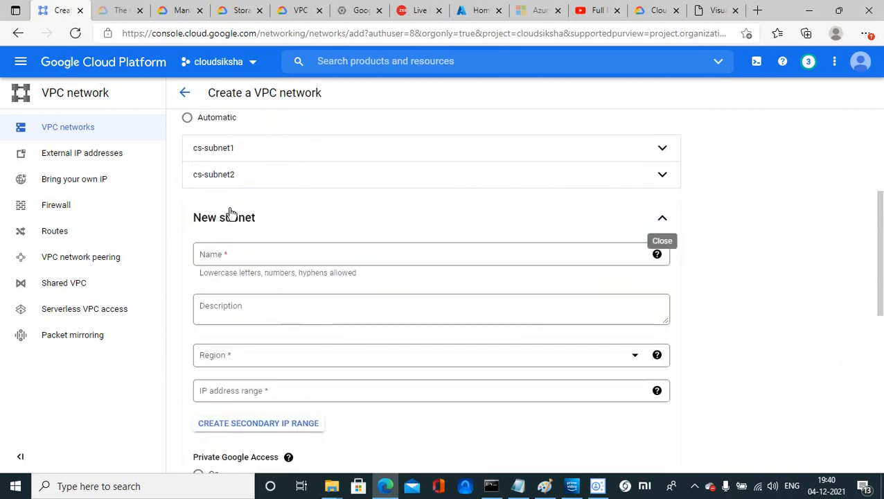
pyautogui.click(222, 262)
pyautogui.write('cs-')
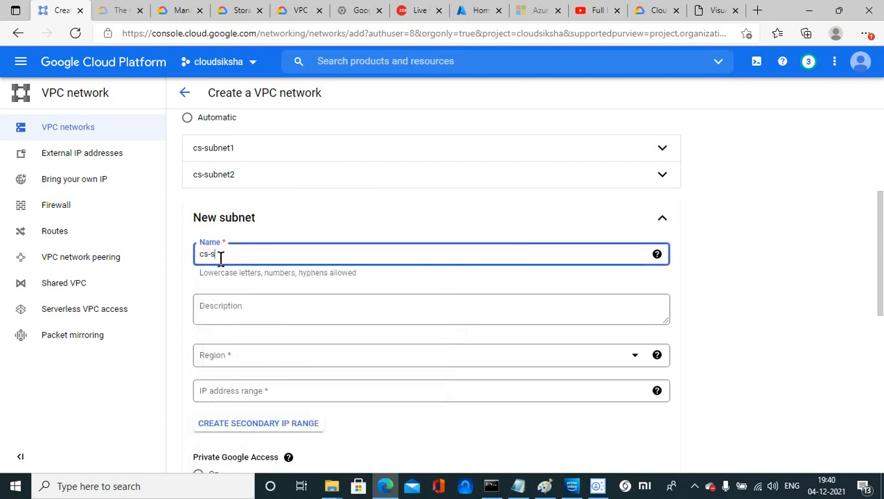
pyautogui.write('subnet3')
pyautogui.click(237, 359)
pyautogui.moveTo(634, 233); pyautogui.dragTo(633, 343)
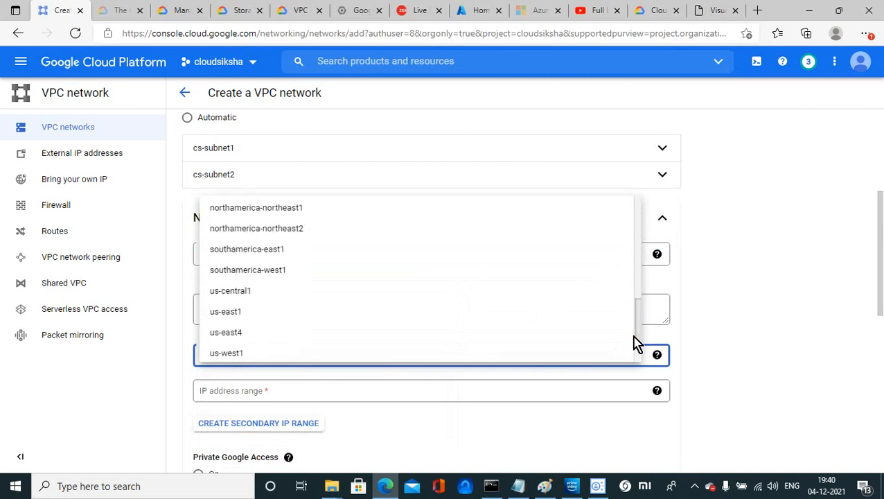
pyautogui.click(269, 332)
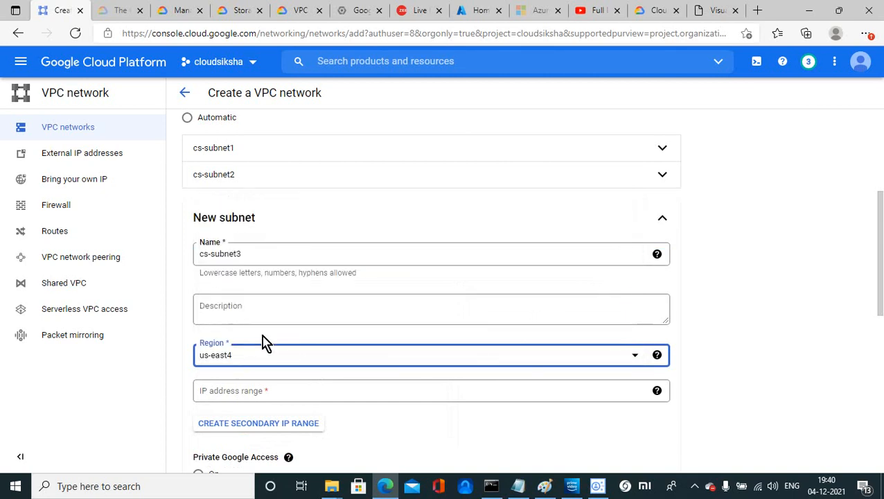
# Step: Copy 10.0.0.128/26 from the Visual Subnet Calculator and set it as the IP address range of cs-subnet3
pyautogui.click(236, 390)
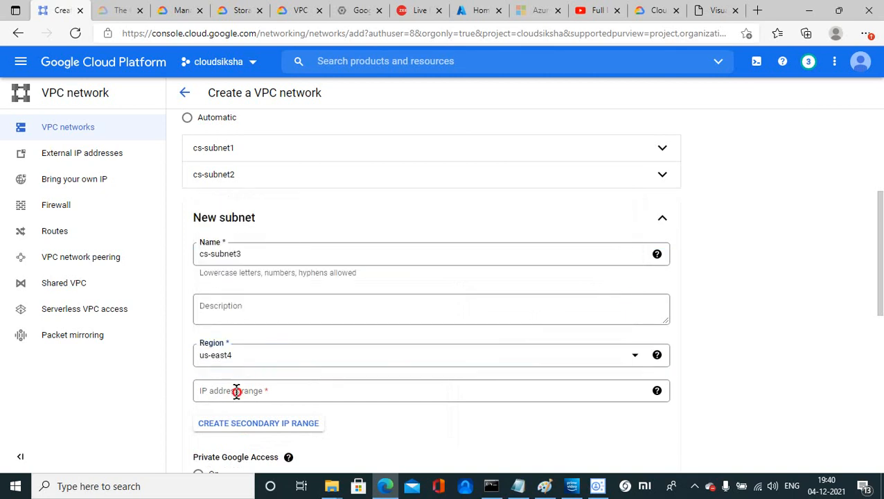
pyautogui.click(708, 11)
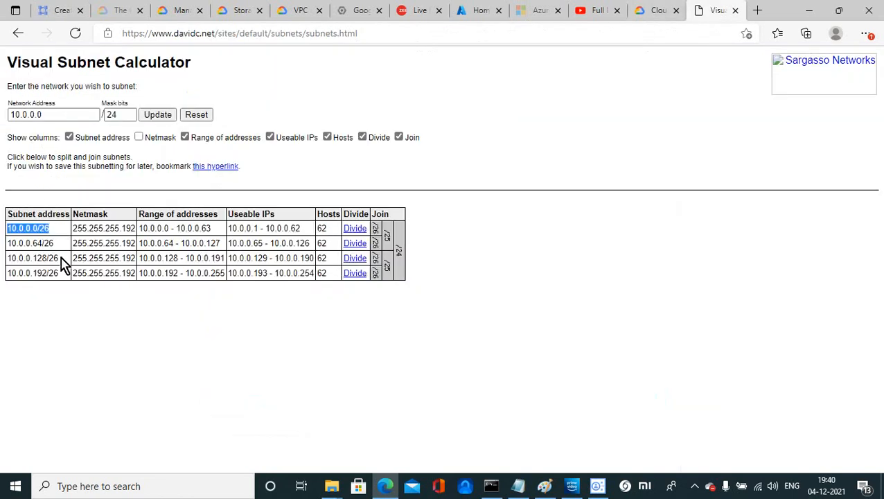
pyautogui.moveTo(59, 258); pyautogui.dragTo(8, 258)
pyautogui.hotkey('ctrl', 'c')
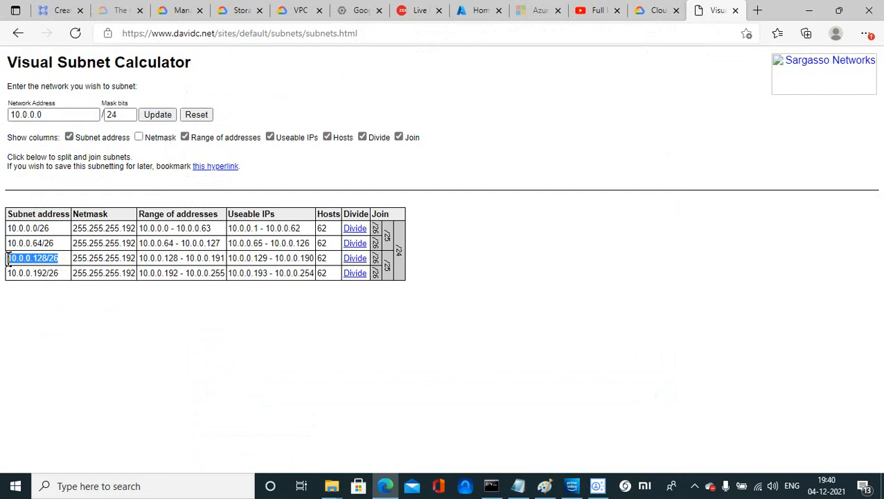
pyautogui.click(50, 12)
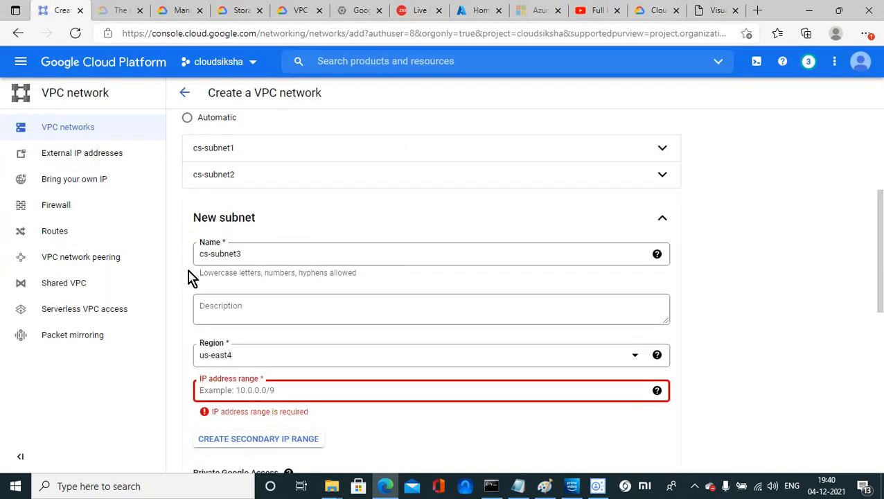
pyautogui.click(232, 389)
pyautogui.hotkey('ctrl', 'v')
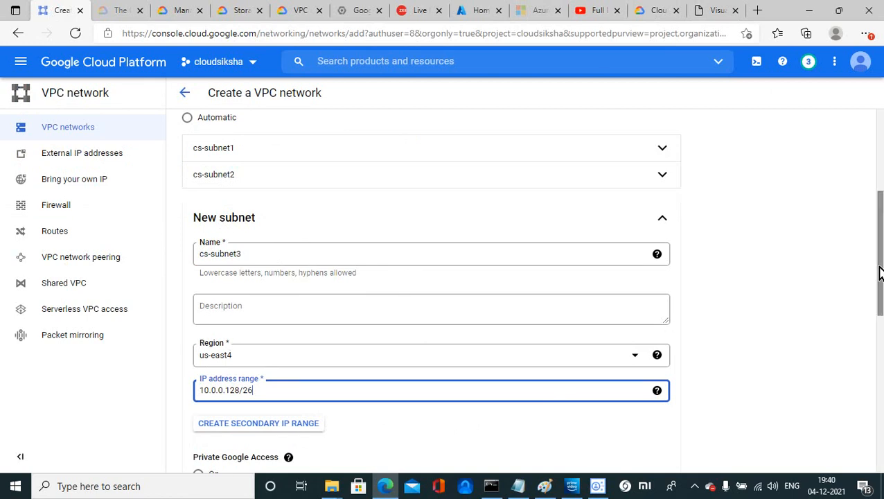
# Step: Turn on Private Google Access for cs-subnet3 and finish that subnet's configuration
pyautogui.scroll(-3, 879, 263)
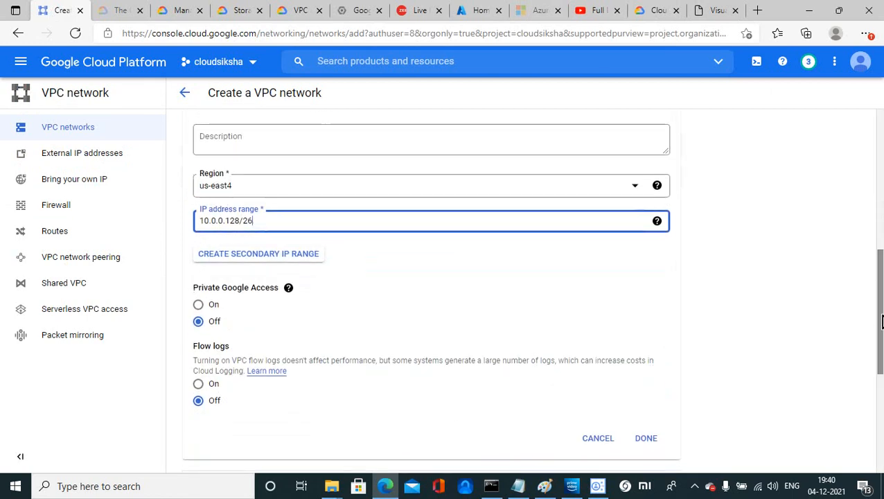
pyautogui.click(198, 305)
pyautogui.click(641, 443)
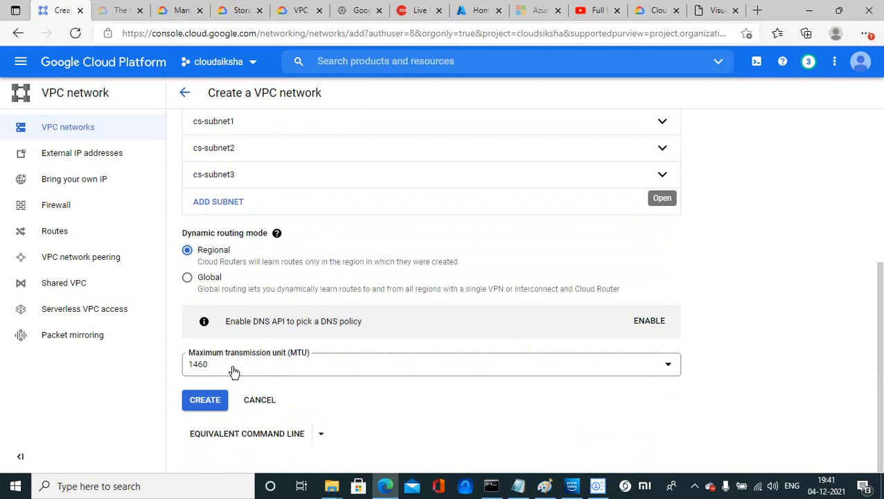
# Step: Check the available maximum transmission unit values, keep 1460, and create the VPC network
pyautogui.click(668, 369)
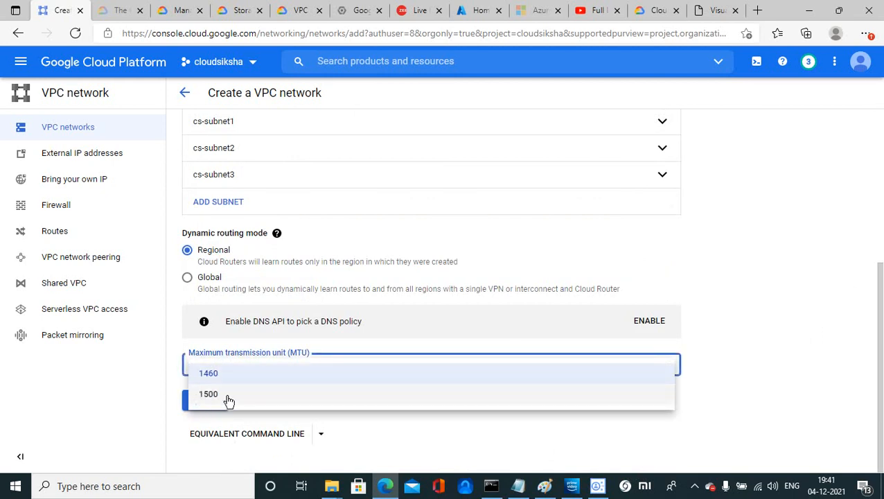
pyautogui.click(142, 401)
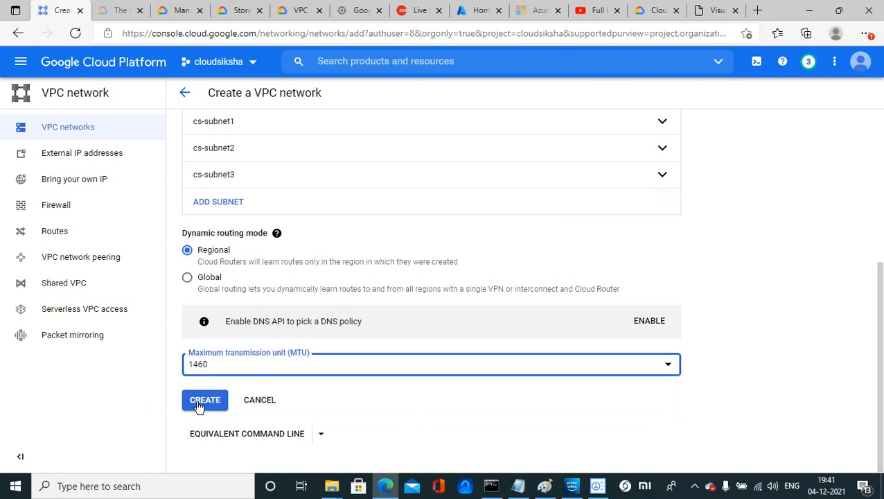
pyautogui.click(198, 404)
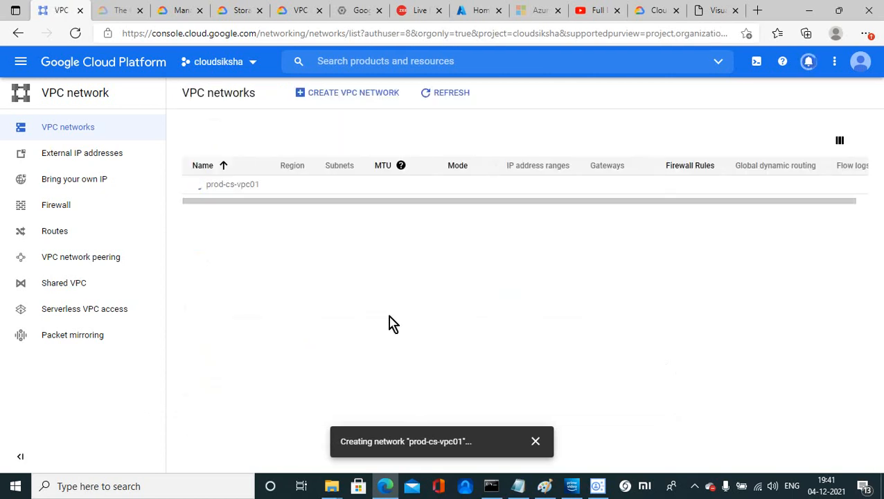
# Step: Examine the equivalent REST request of a blank new VPC network form, then cancel the form
pyautogui.click(350, 98)
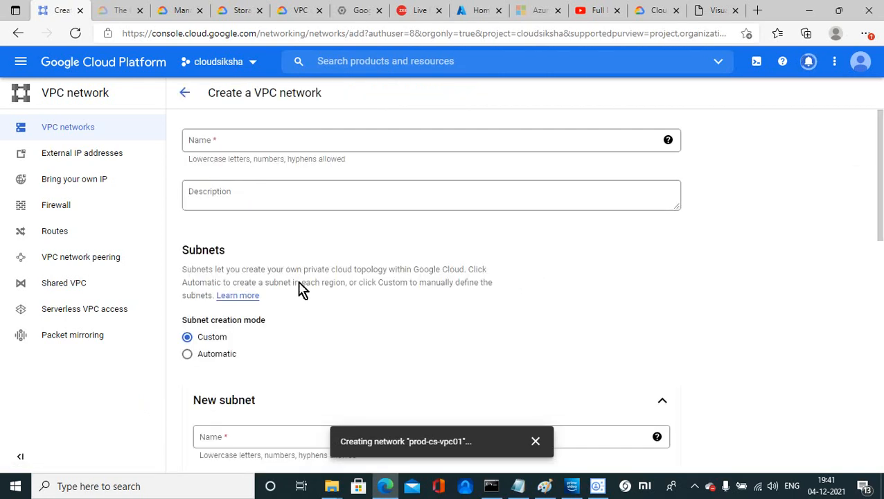
pyautogui.moveTo(880, 191); pyautogui.dragTo(882, 419)
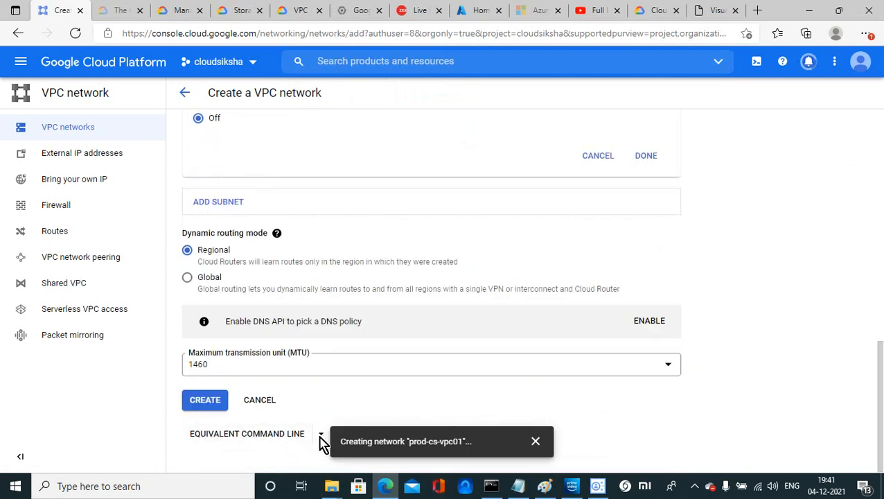
pyautogui.click(531, 443)
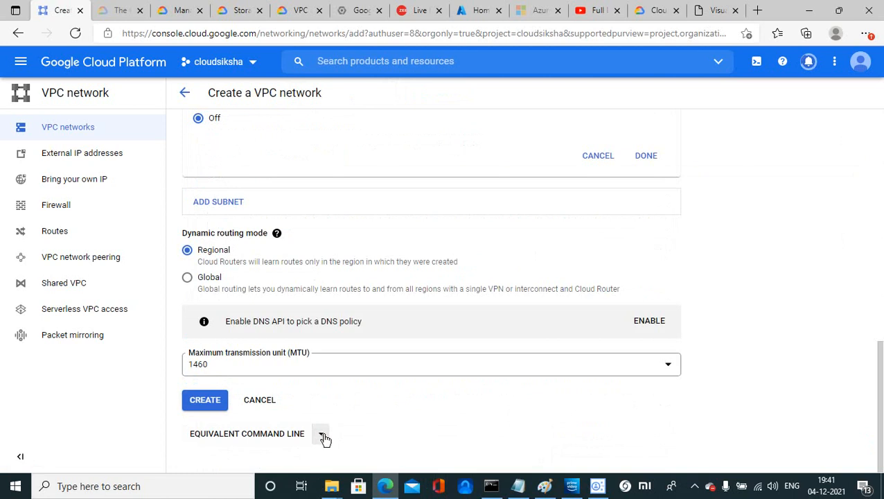
pyautogui.click(322, 436)
pyautogui.click(343, 413)
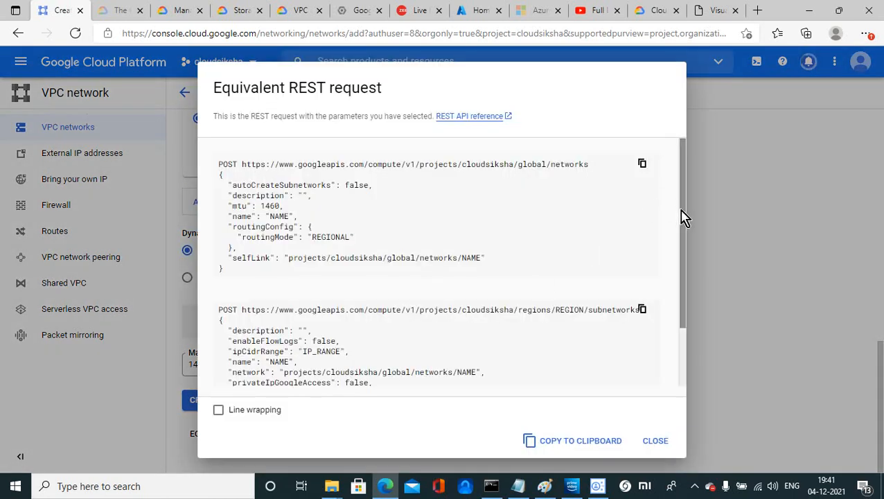
pyautogui.moveTo(683, 217)
pyautogui.mouseDown()
pyautogui.moveTo(679, 318)
pyautogui.moveTo(671, 221)
pyautogui.mouseUp()
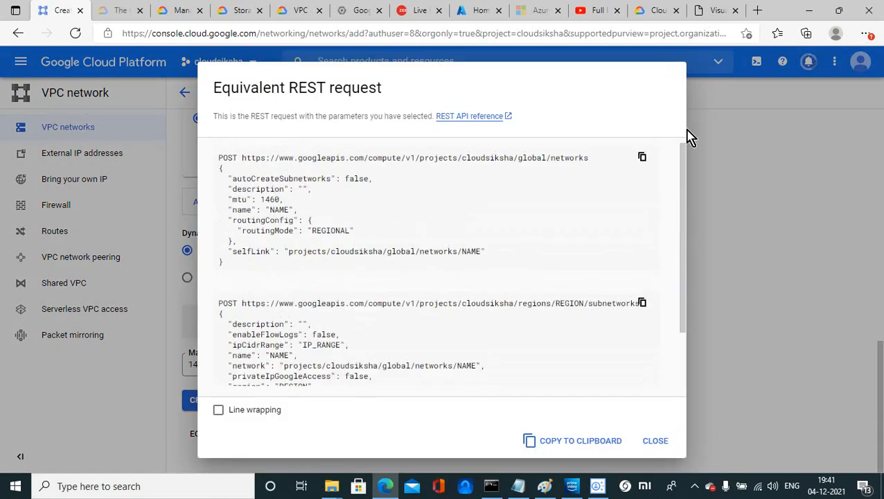
pyautogui.click(795, 202)
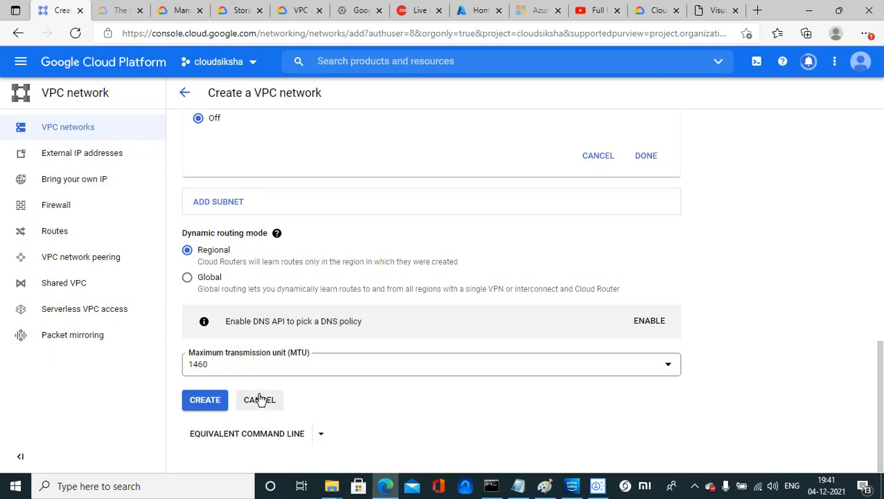
pyautogui.click(259, 400)
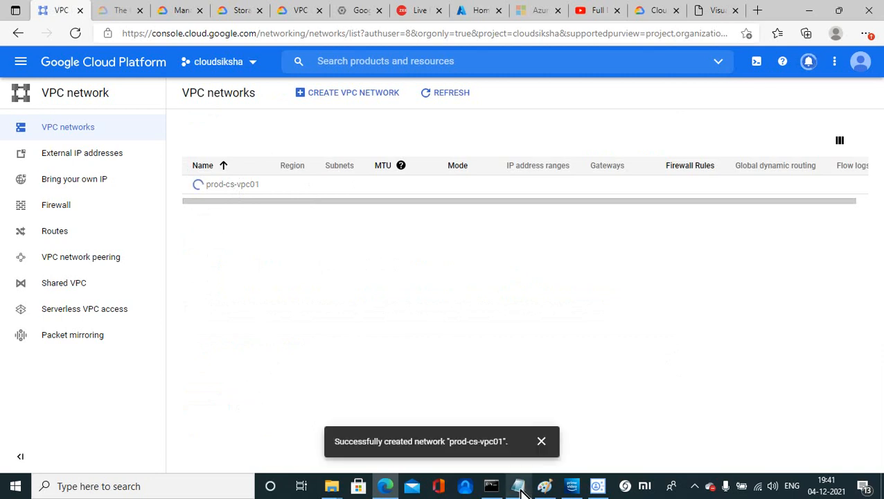
# Step: Switch to the Paint diagram and draw a red rectangle around the Subnet1 label inside the vpc box
pyautogui.click(545, 486)
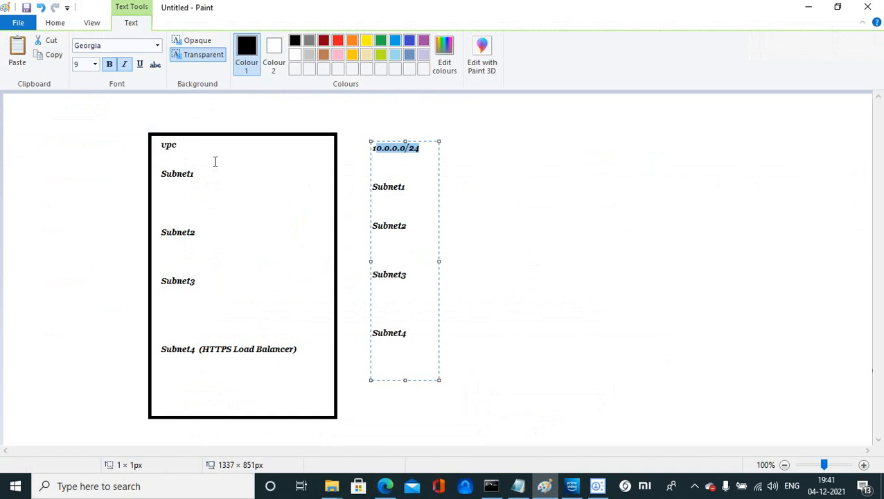
pyautogui.click(337, 40)
pyautogui.click(92, 22)
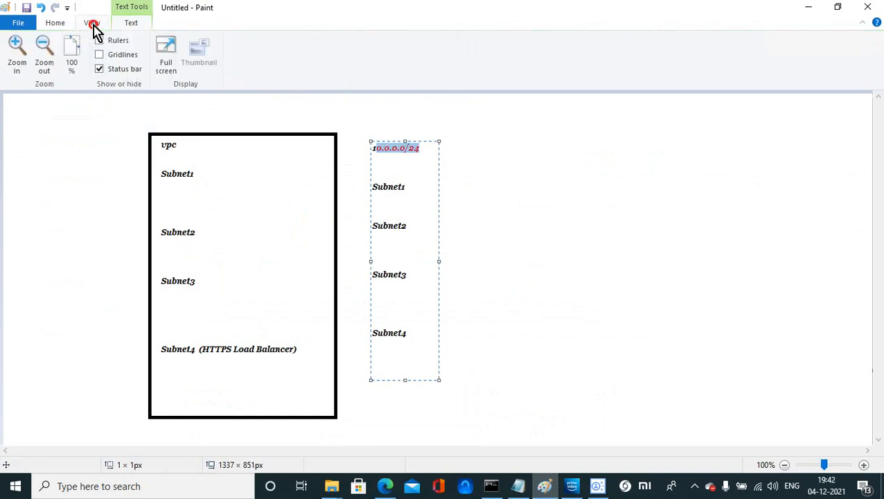
pyautogui.click(56, 23)
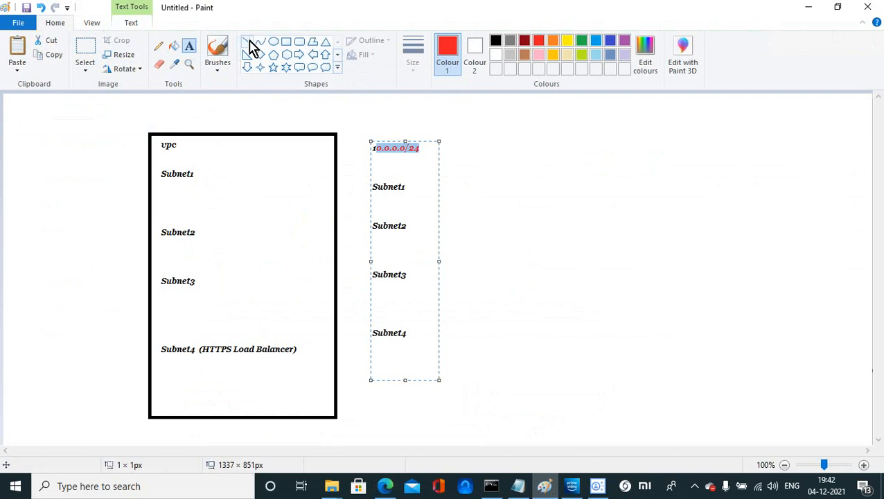
pyautogui.click(287, 42)
pyautogui.moveTo(157, 164); pyautogui.dragTo(323, 200)
pyautogui.click(269, 286)
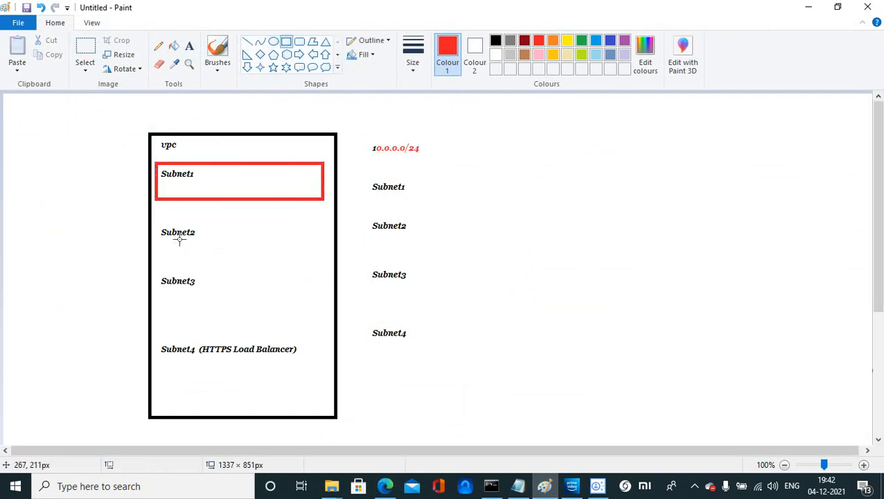
# Step: Draw a red box about 56 × 37 px inside the Subnet1 rectangle and label it VM1
pyautogui.moveTo(223, 169); pyautogui.dragTo(262, 196)
pyautogui.click(189, 46)
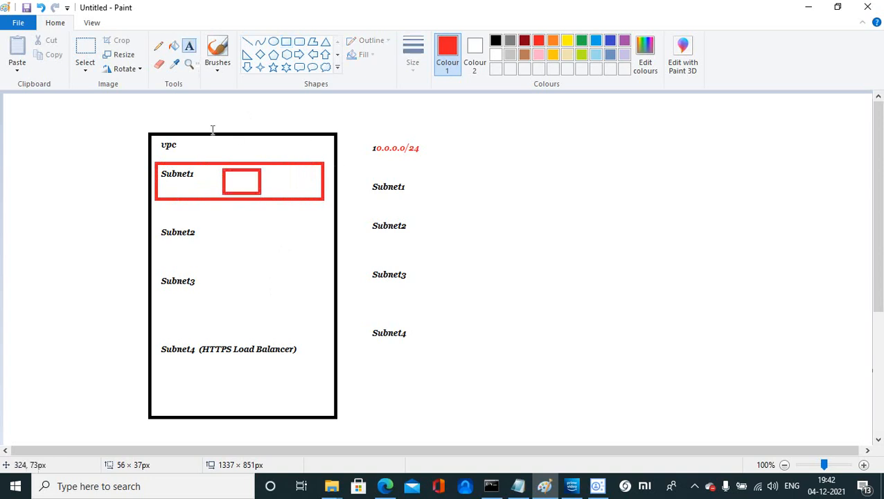
pyautogui.click(230, 175)
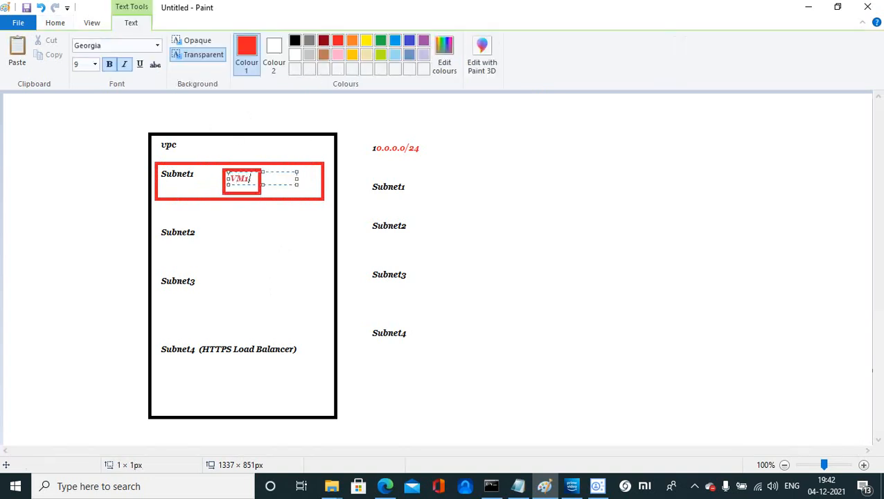
pyautogui.click(462, 160)
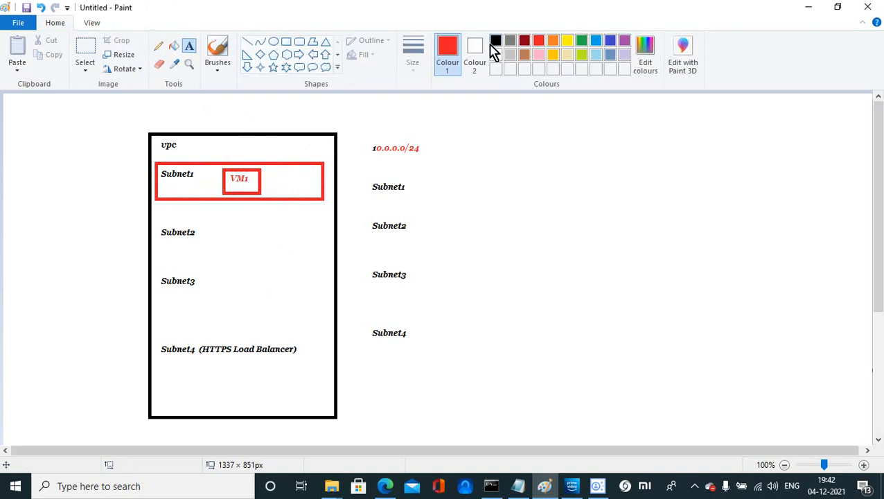
# Step: Draw a green rectangle about 251 × 62 px around the Subnet2 label in the vpc box
pyautogui.click(582, 41)
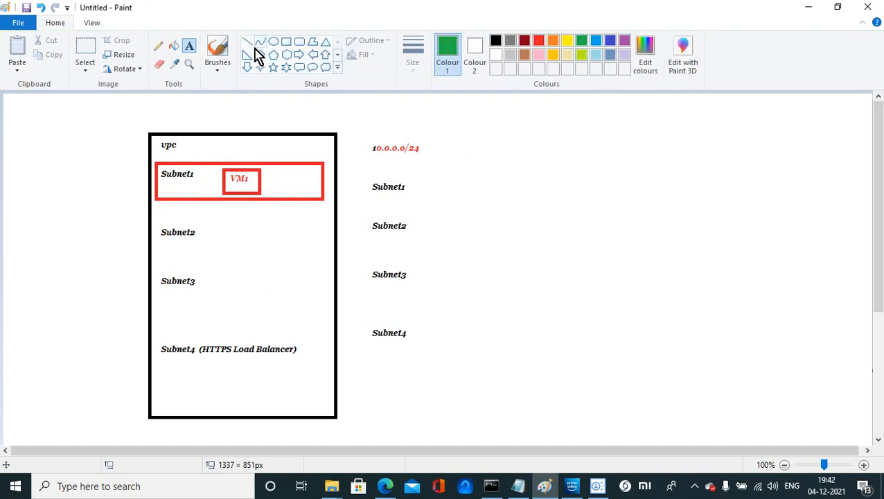
pyautogui.click(285, 43)
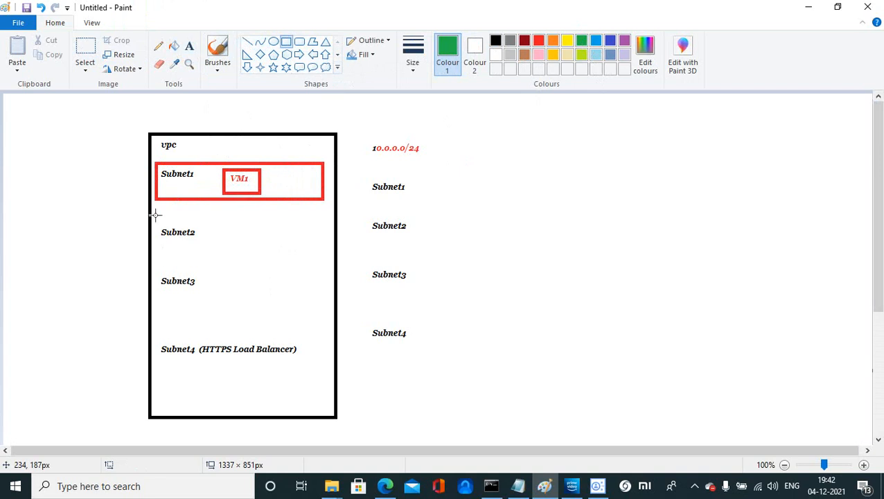
pyautogui.moveTo(154, 216); pyautogui.dragTo(317, 255)
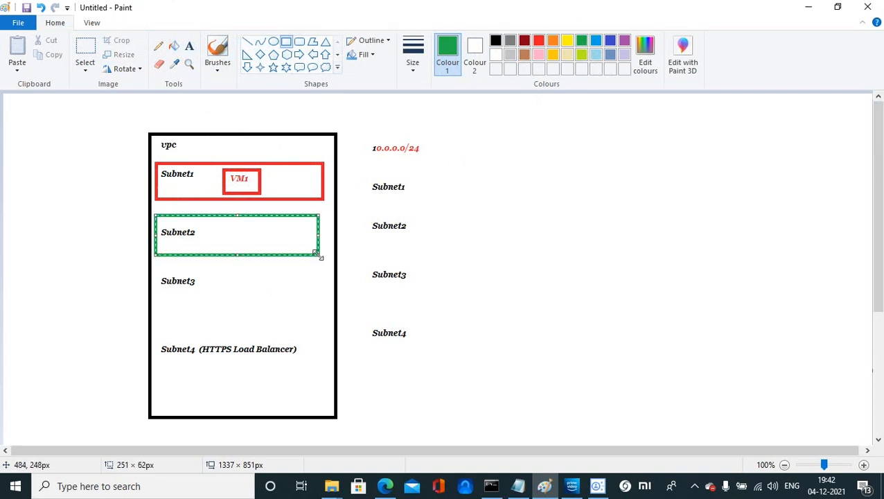
pyautogui.click(416, 233)
# Step: Draw a green box about 66 × 40 px inside the Subnet2 rectangle and label it VM2
pyautogui.moveTo(211, 222); pyautogui.dragTo(256, 249)
pyautogui.click(189, 47)
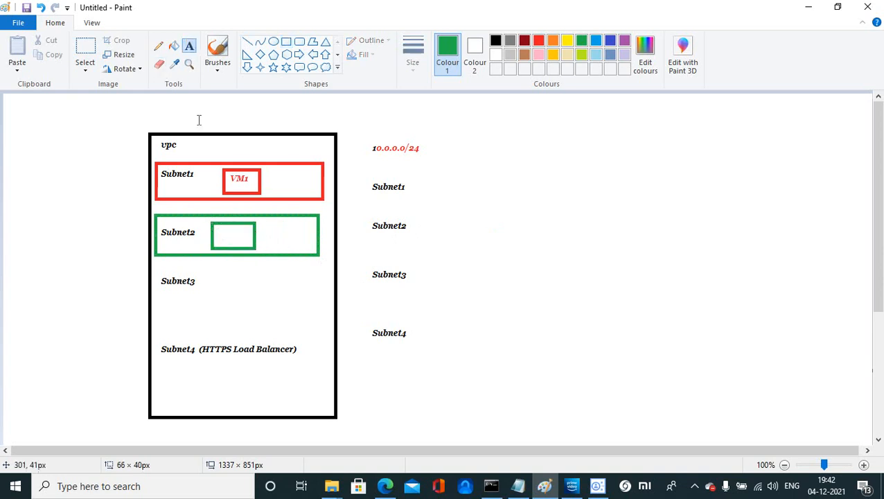
pyautogui.click(217, 229)
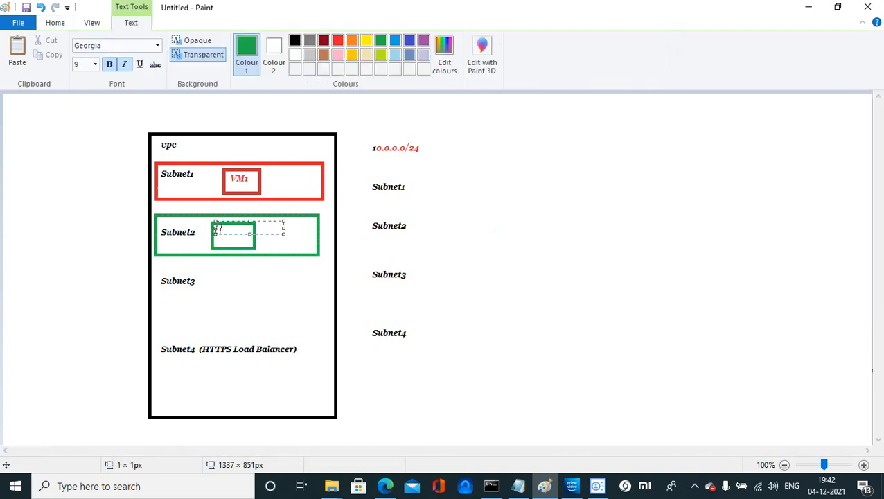
pyautogui.moveTo(250, 234); pyautogui.dragTo(250, 225)
pyautogui.click(285, 297)
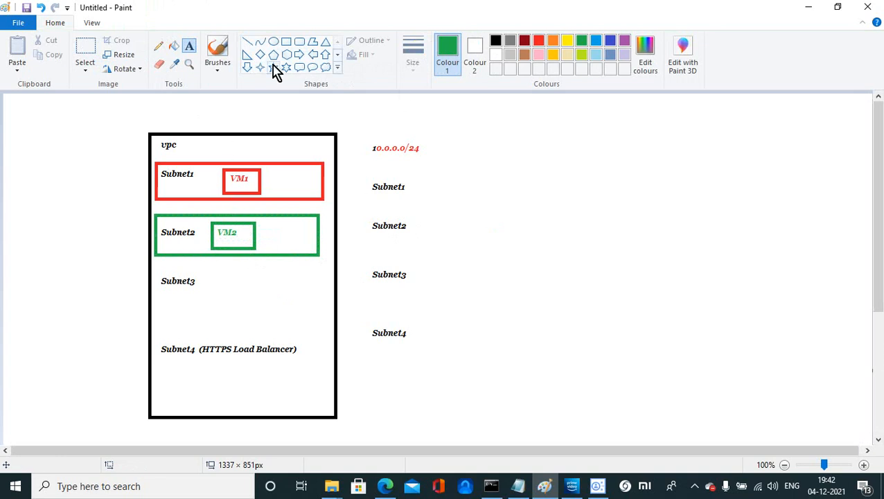
# Step: Draw a blue line connecting the VM1 box in Subnet1 with the VM2 box in Subnet2
pyautogui.click(248, 44)
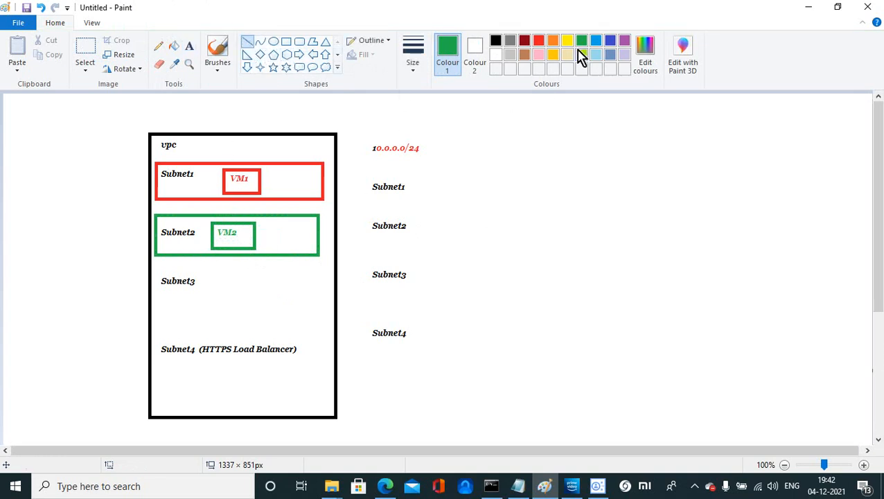
pyautogui.click(610, 42)
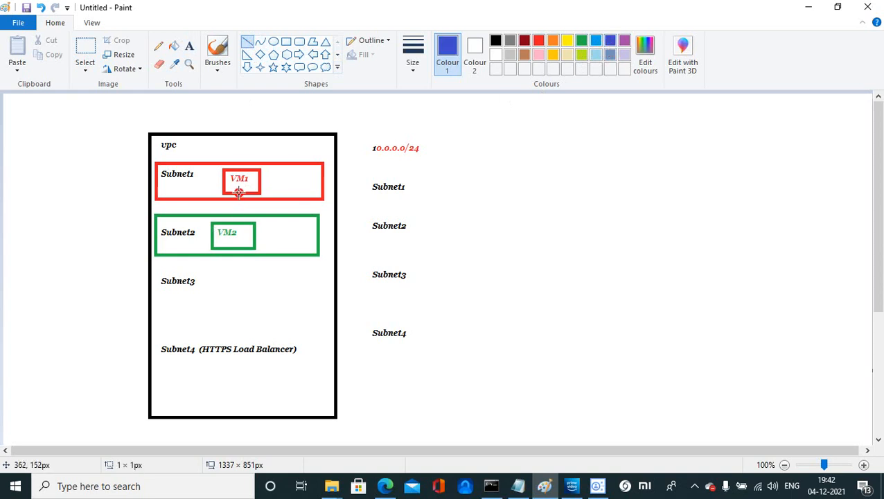
pyautogui.moveTo(239, 191)
pyautogui.mouseDown()
pyautogui.moveTo(234, 242)
pyautogui.moveTo(231, 223)
pyautogui.mouseUp()
pyautogui.click(288, 187)
pyautogui.moveTo(238, 192); pyautogui.dragTo(236, 225)
pyautogui.click(234, 221)
# Step: Switch back to Google Cloud in Edge, open the details of prod-cs-vpc01 and start editing the network
pyautogui.click(385, 485)
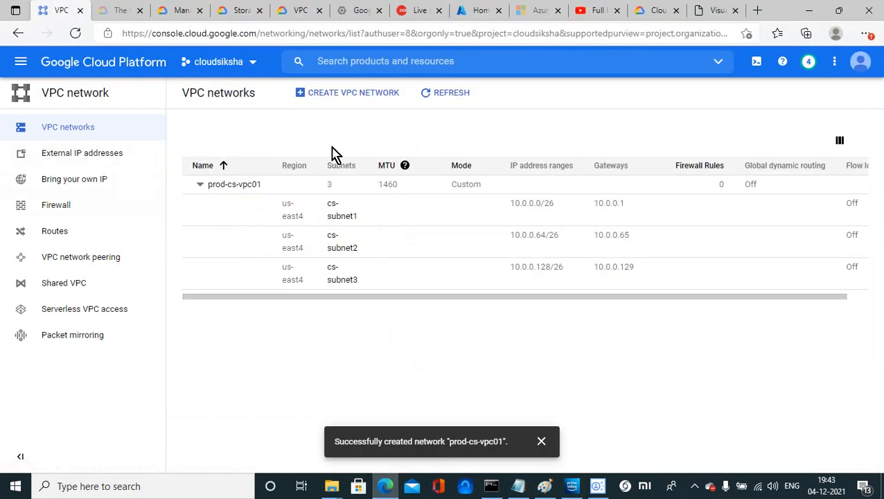
pyautogui.click(228, 185)
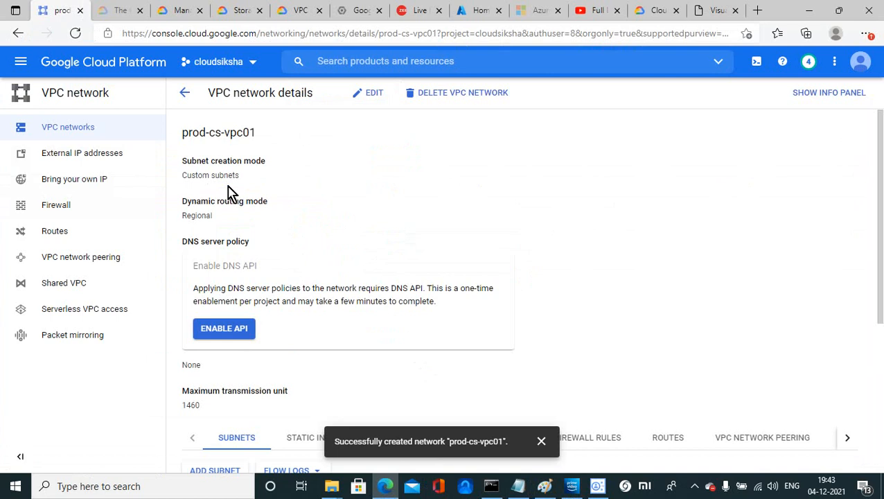
pyautogui.click(375, 93)
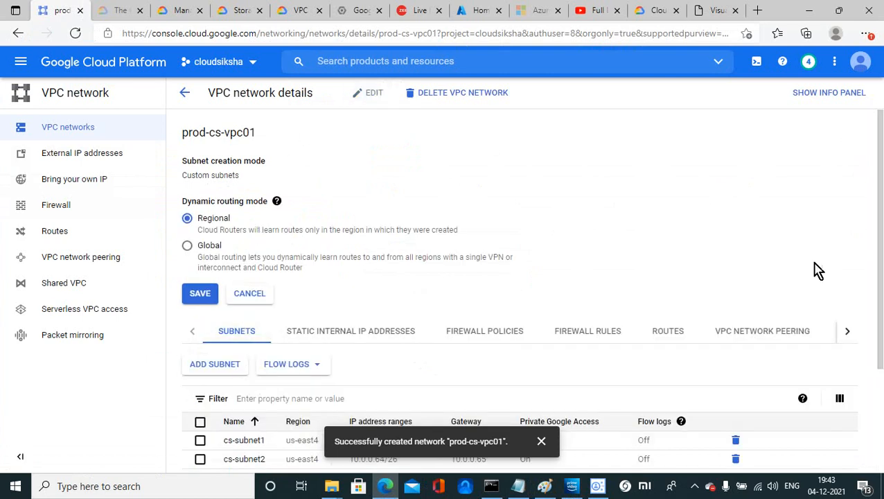
# Step: Review the subnets, static internal IP addresses, firewall policies, firewall rules and routes of prod-cs-vpc01
pyautogui.scroll(-1, 880, 251)
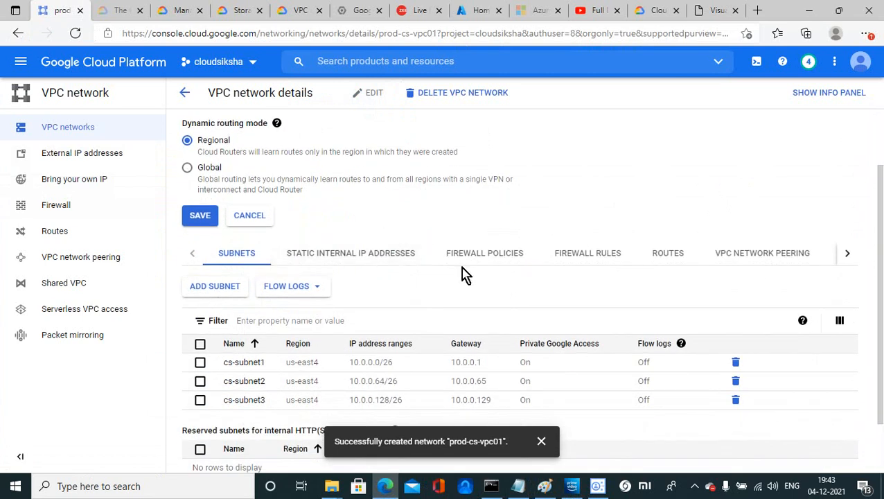
pyautogui.click(340, 258)
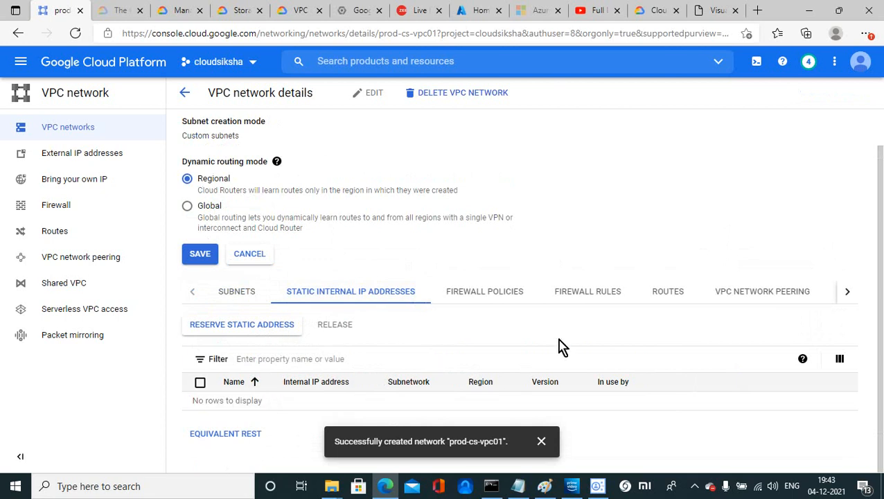
pyautogui.click(498, 291)
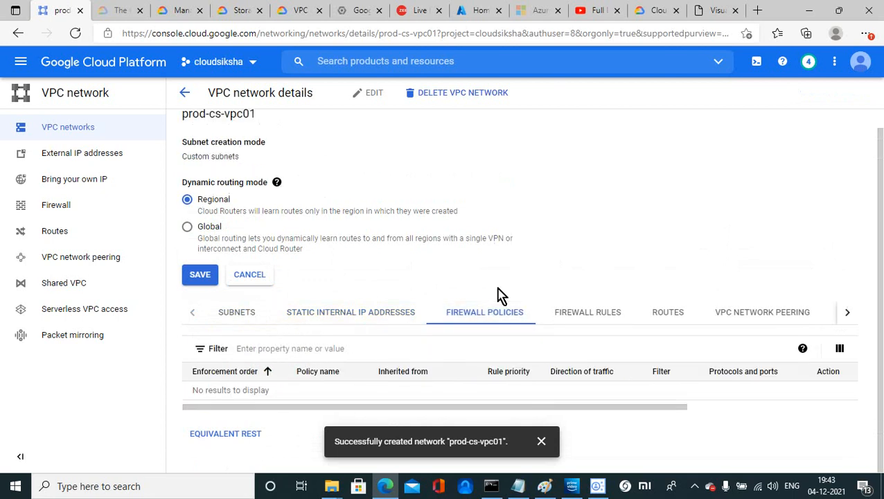
pyautogui.click(586, 320)
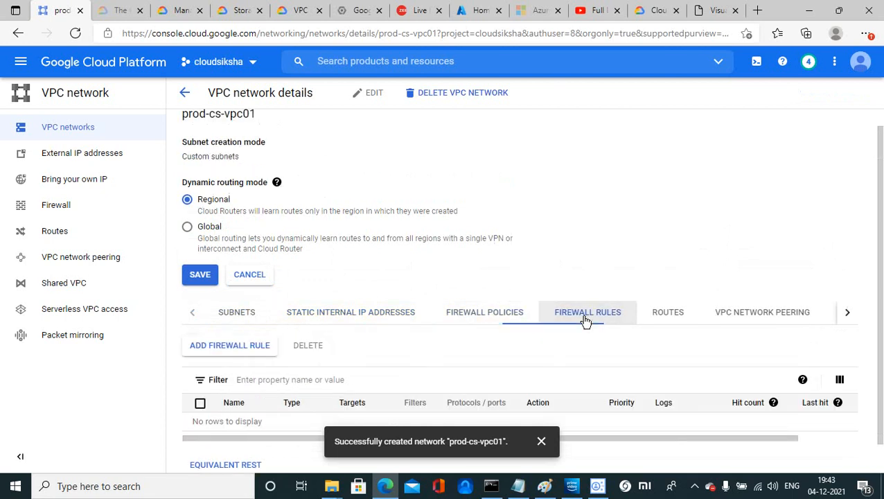
pyautogui.click(668, 316)
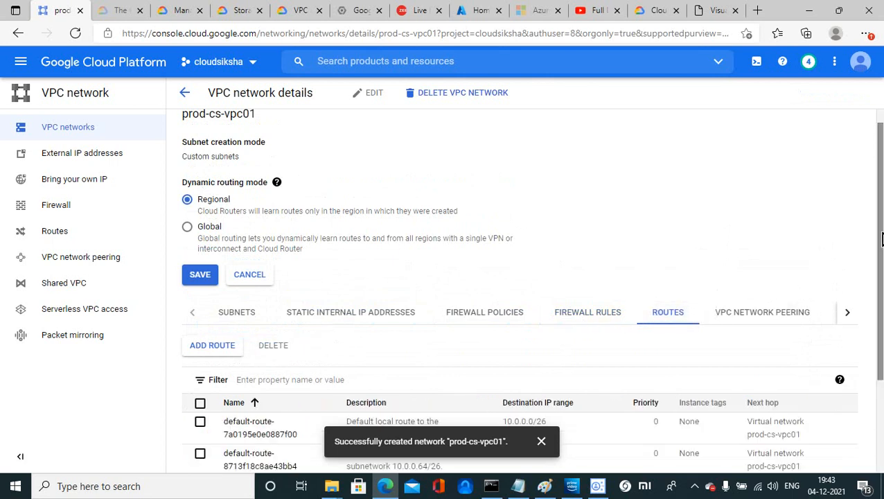
pyautogui.scroll(-2, 361, 399)
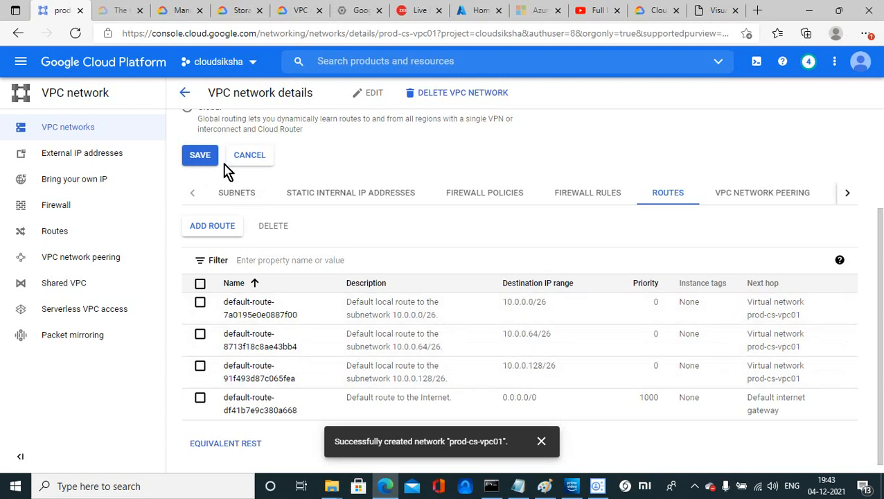
# Step: Start adding a subnet to prod-cs-vpc01 and name it cs-lb-subnet4
pyautogui.click(223, 196)
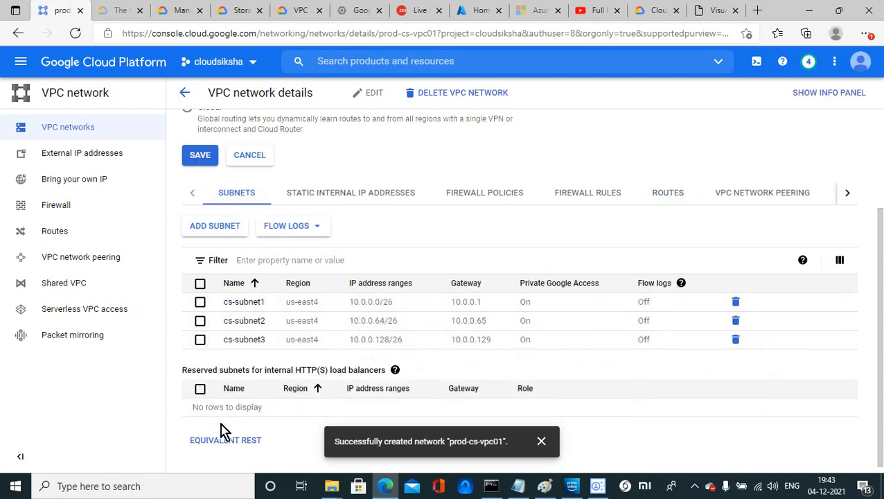
pyautogui.click(219, 231)
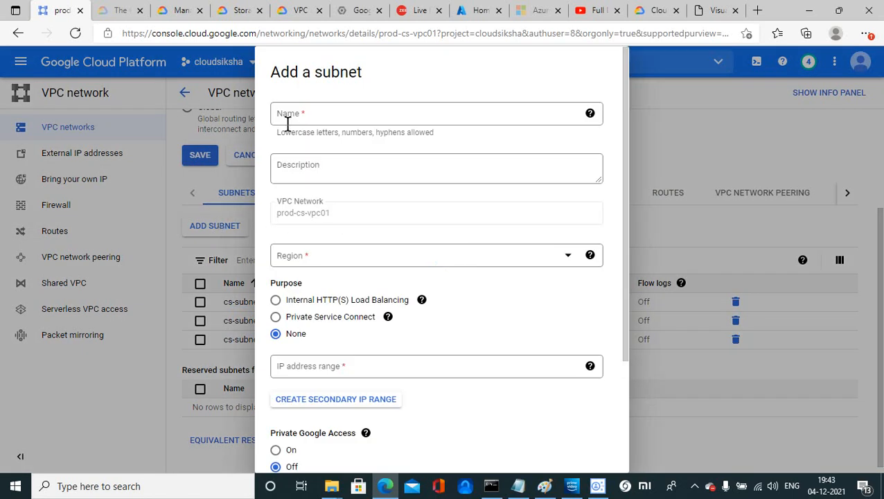
pyautogui.click(289, 113)
pyautogui.write('cs')
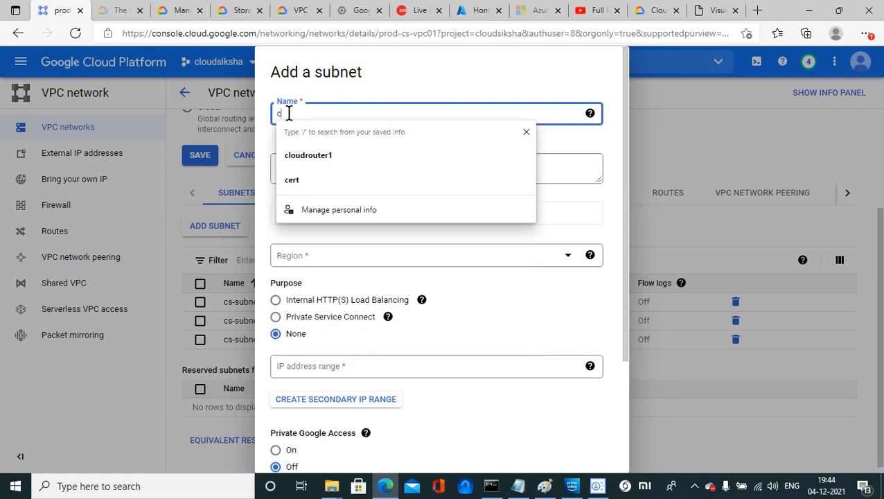
pyautogui.write('-subnet4')
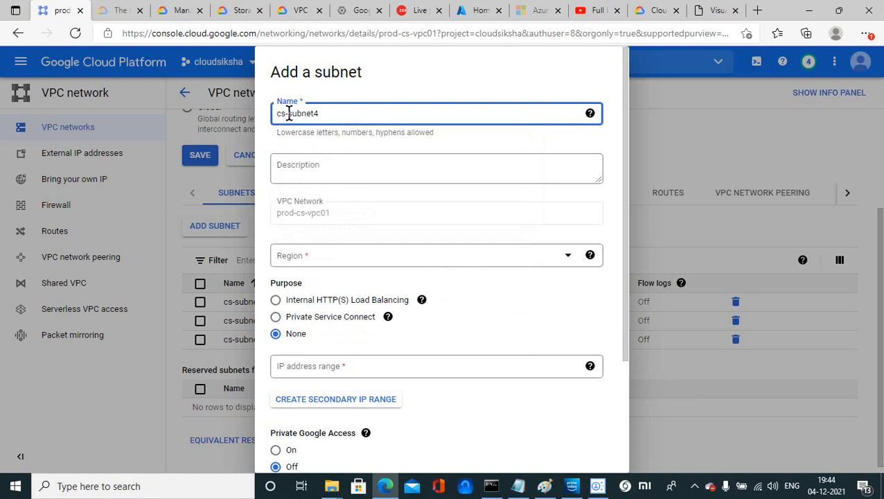
pyautogui.rightClick(289, 113)
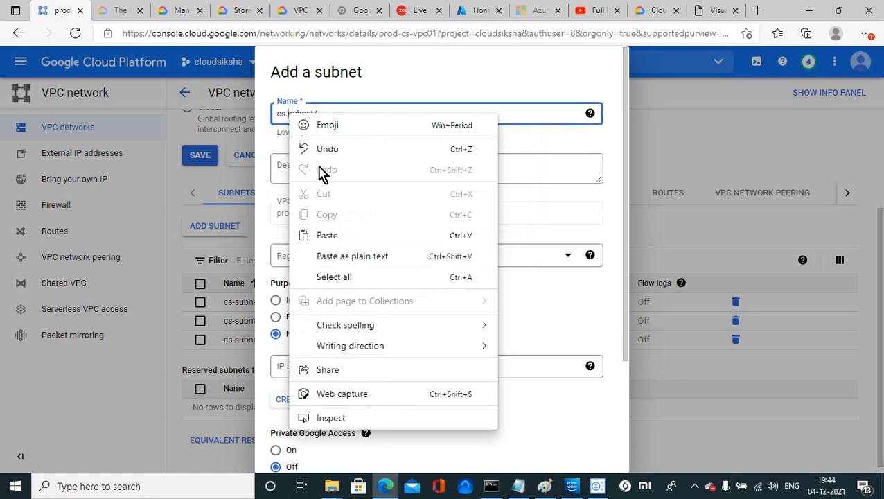
pyautogui.click(288, 118)
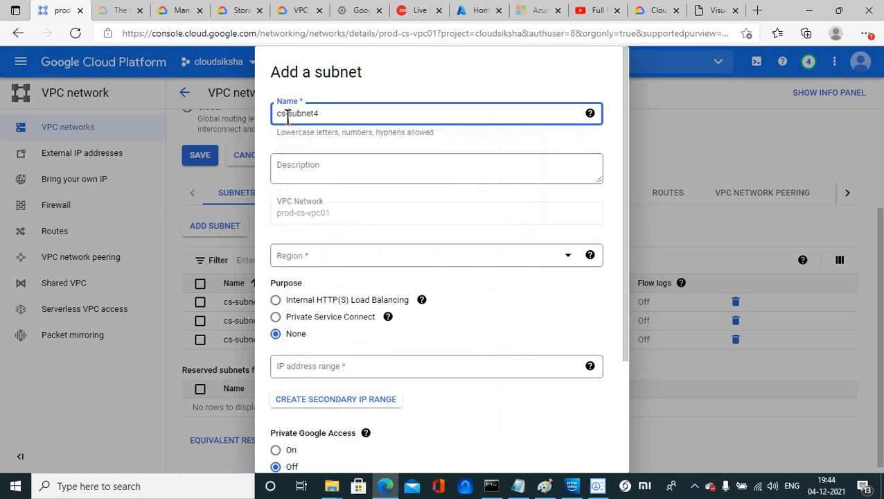
pyautogui.write('-lb-')
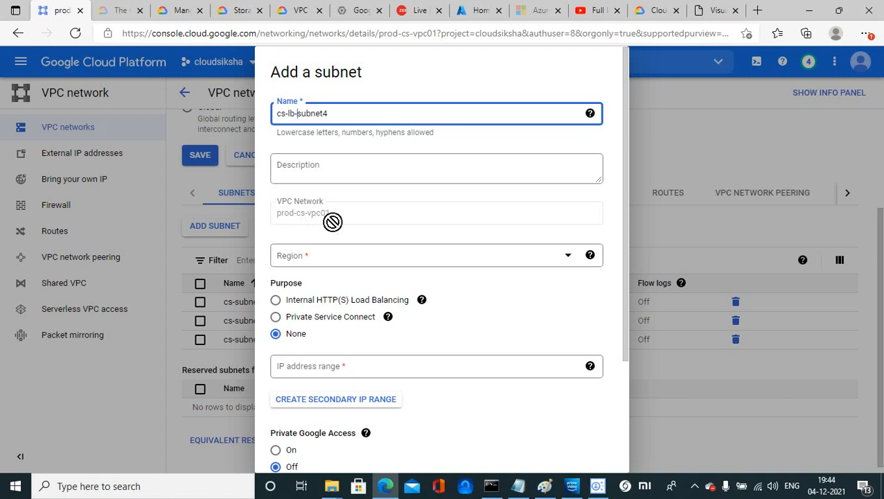
# Step: Set the new subnet's region to us-east4 and its purpose to Internal HTTP(S) Load Balancing
pyautogui.click(322, 263)
pyautogui.moveTo(572, 291); pyautogui.dragTo(567, 394)
pyautogui.click(323, 379)
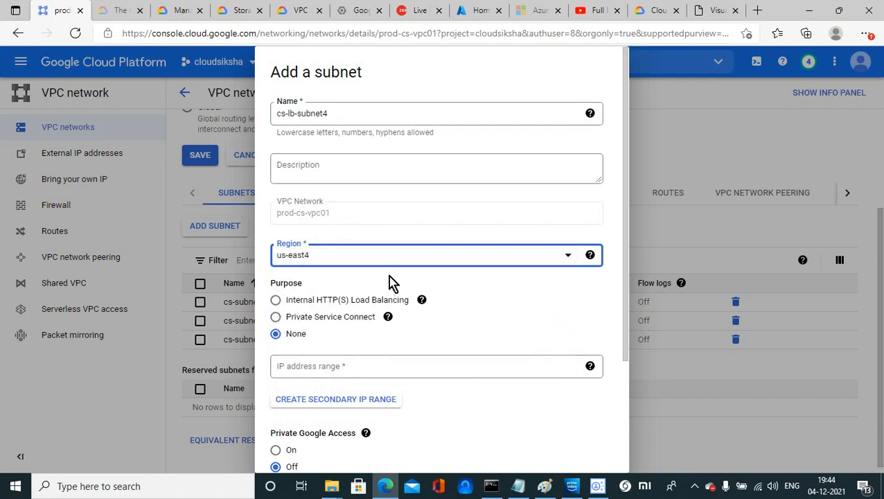
pyautogui.moveTo(401, 313)
pyautogui.click(422, 300)
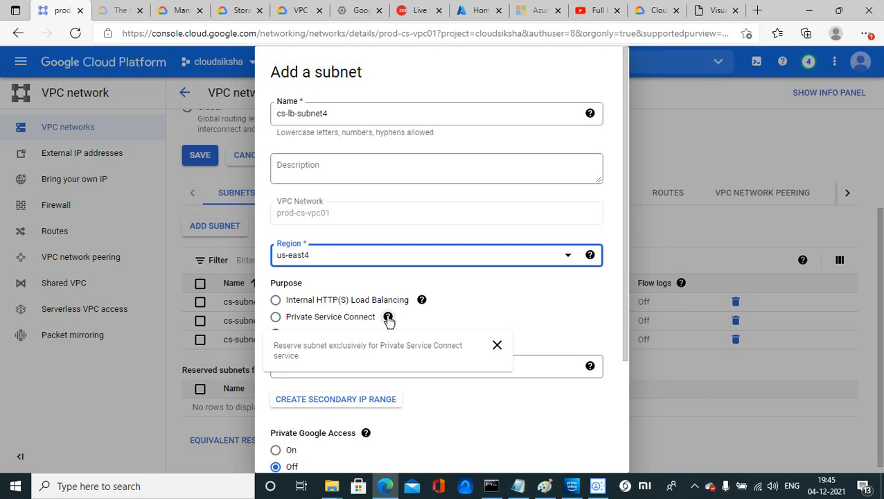
pyautogui.click(277, 302)
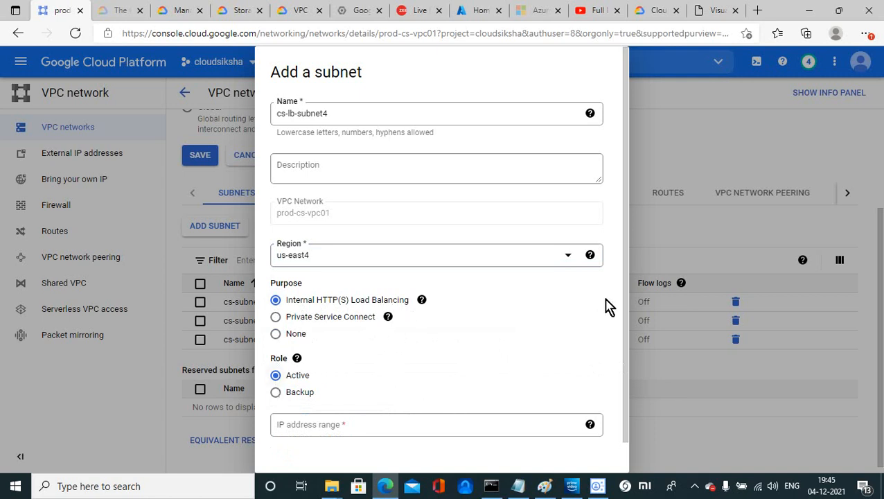
# Step: Copy 10.0.0.192/26 from the Visual Subnet Calculator into the new subnet's IP address range and add the subnet
pyautogui.click(625, 358)
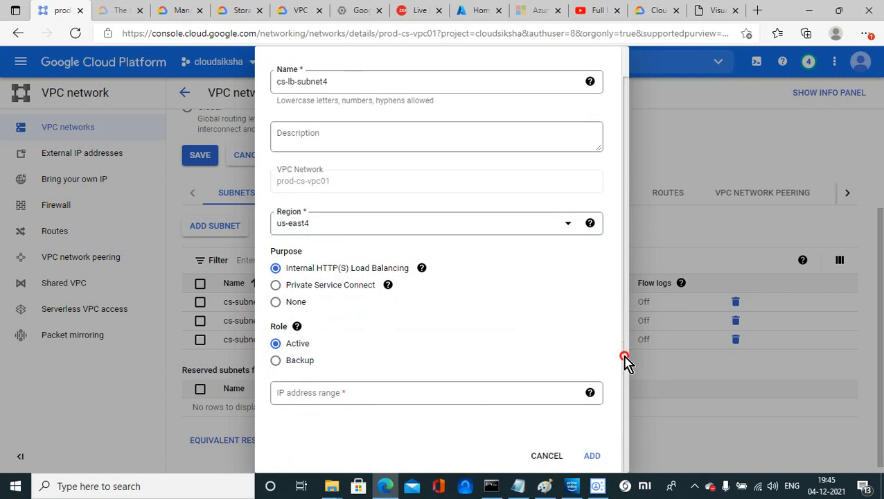
pyautogui.click(425, 395)
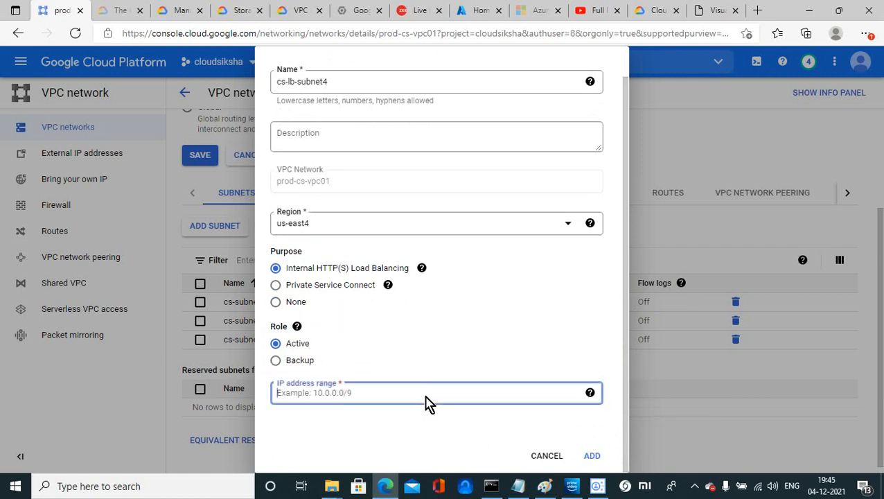
pyautogui.click(721, 13)
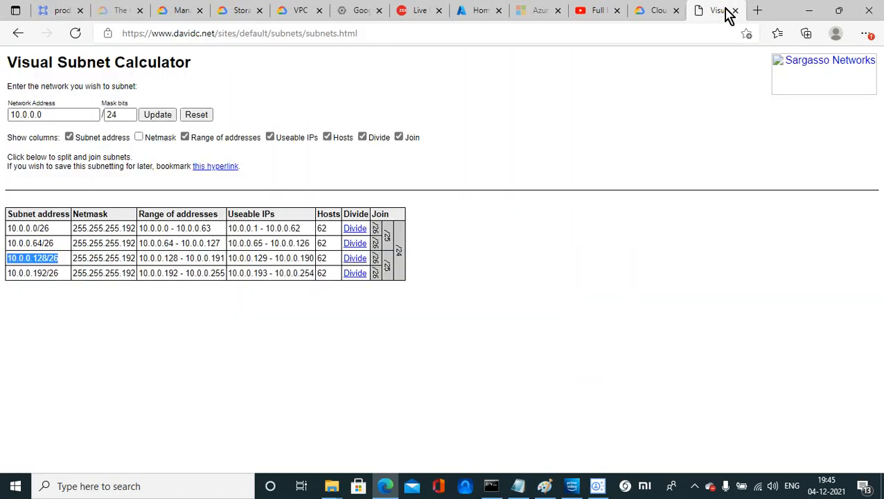
pyautogui.moveTo(61, 277); pyautogui.dragTo(9, 274)
pyautogui.hotkey('ctrl', 'c')
pyautogui.click(61, 277)
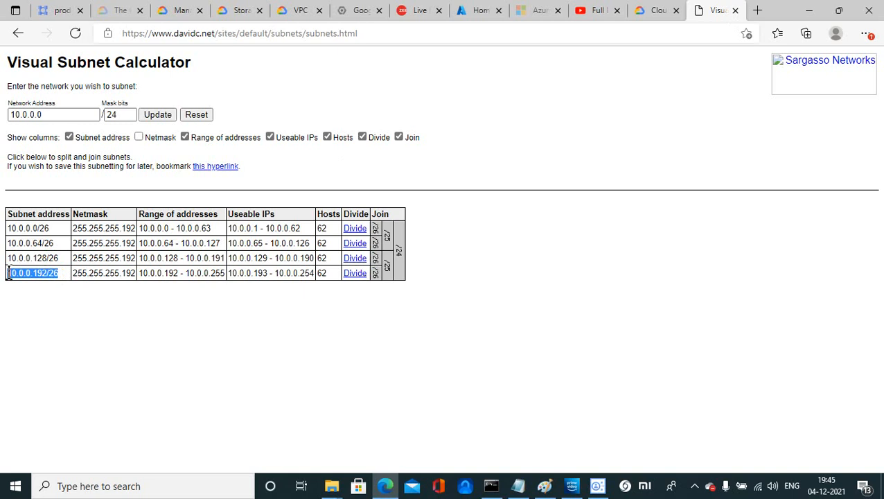
pyautogui.click(62, 11)
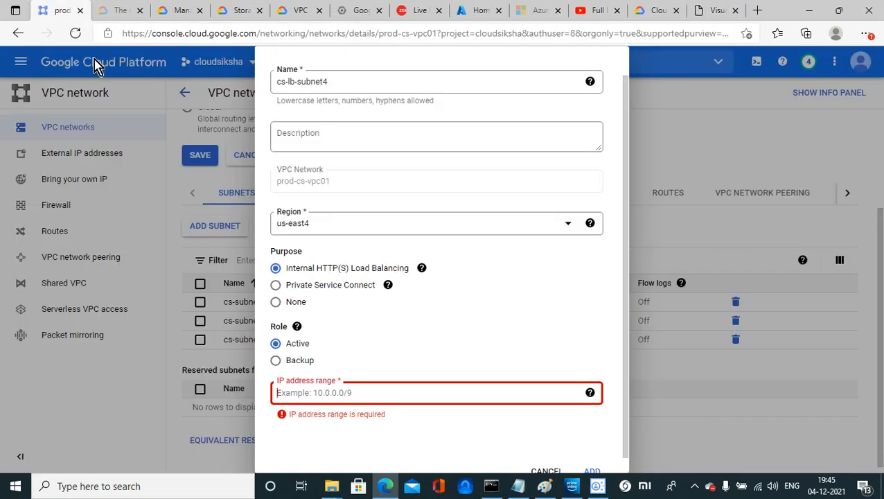
pyautogui.click(295, 392)
pyautogui.hotkey('ctrl', 'v')
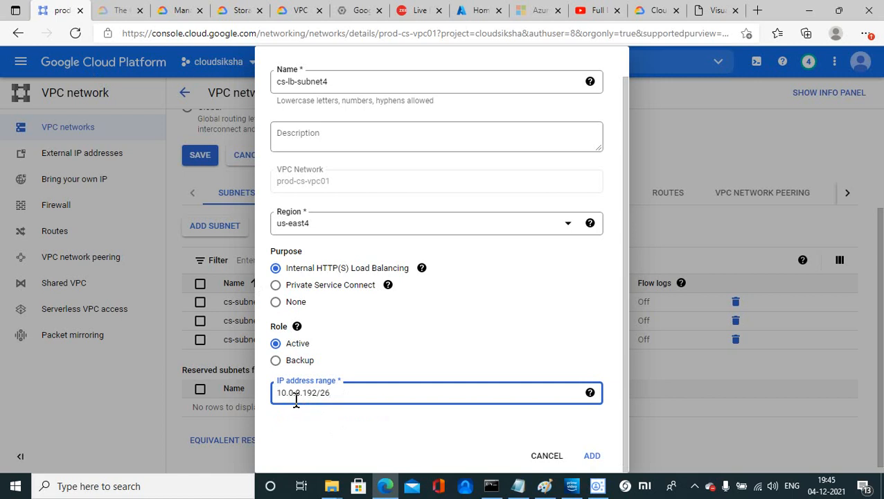
pyautogui.click(591, 456)
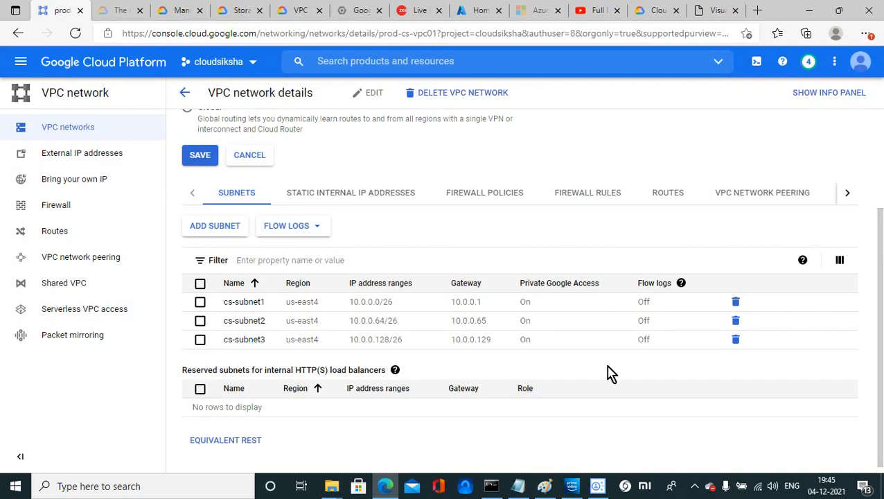
# Step: Examine the network's routes, firewall rules, VPC network peering and subnets, including those reserved for internal HTTP(S) load balancers
pyautogui.click(668, 196)
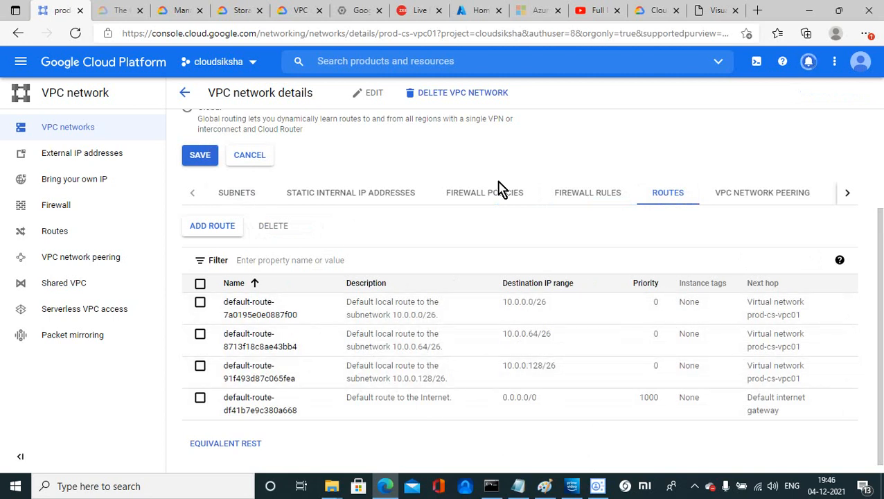
pyautogui.click(241, 194)
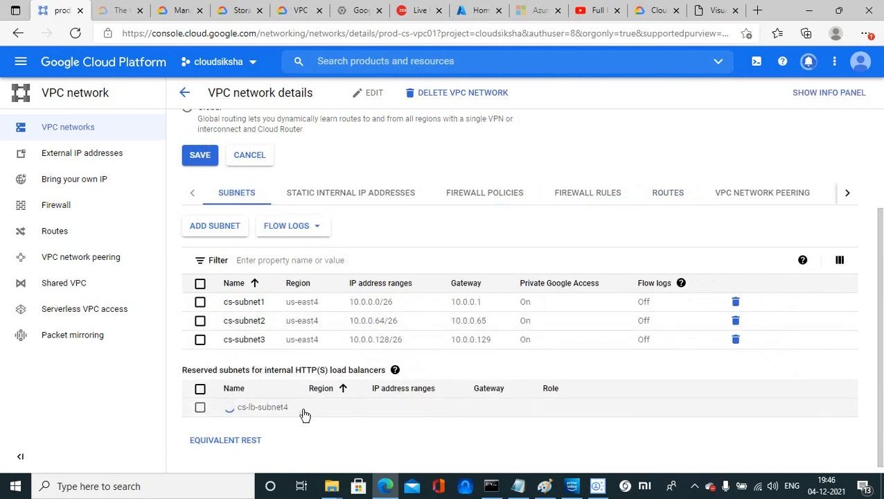
pyautogui.moveTo(395, 373)
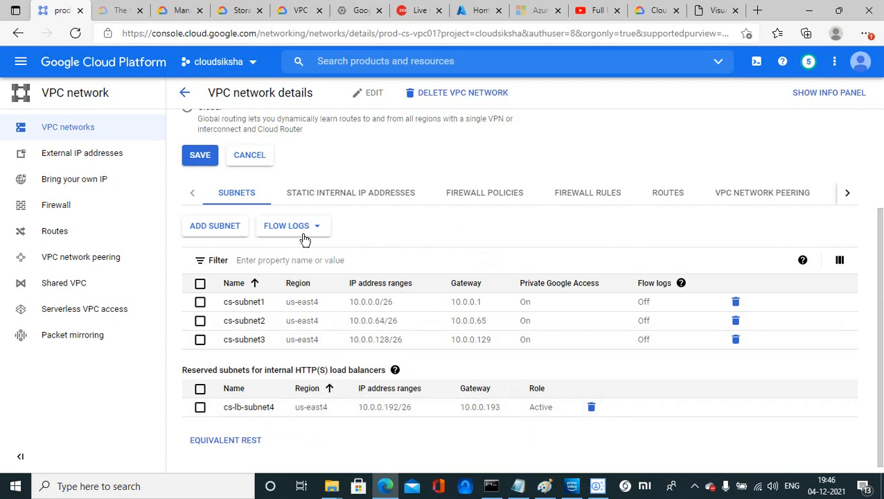
pyautogui.click(669, 197)
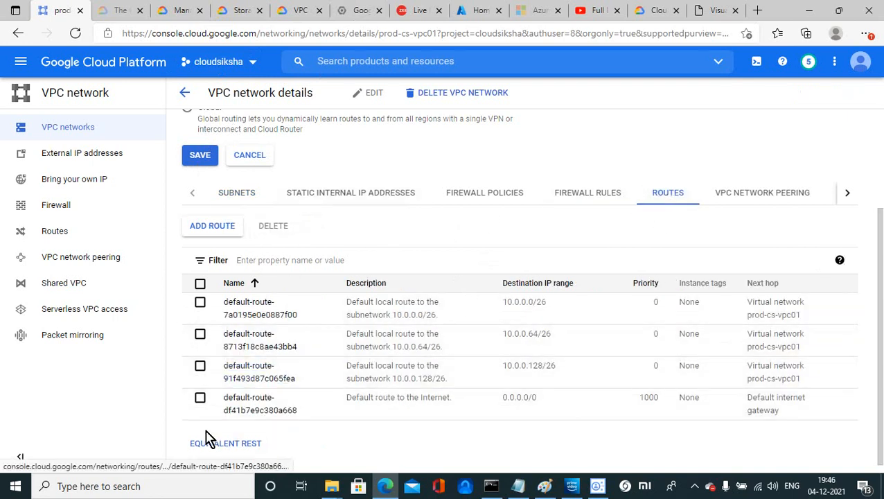
pyautogui.click(572, 198)
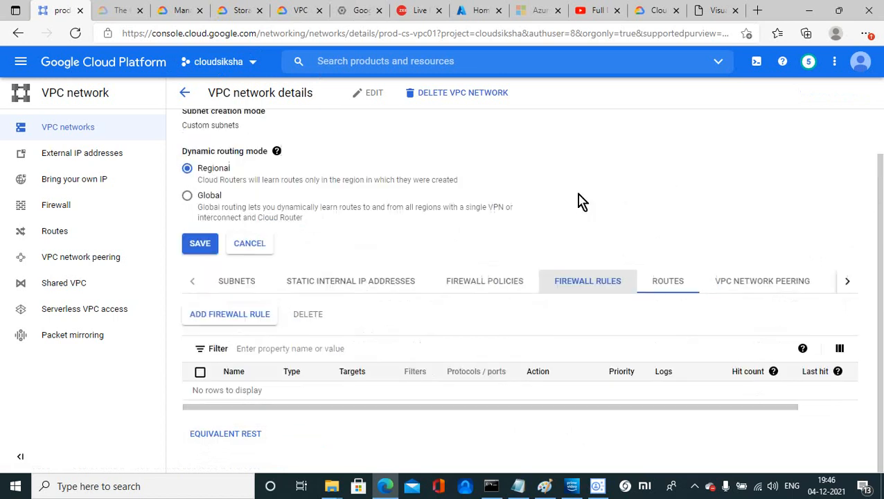
pyautogui.click(758, 288)
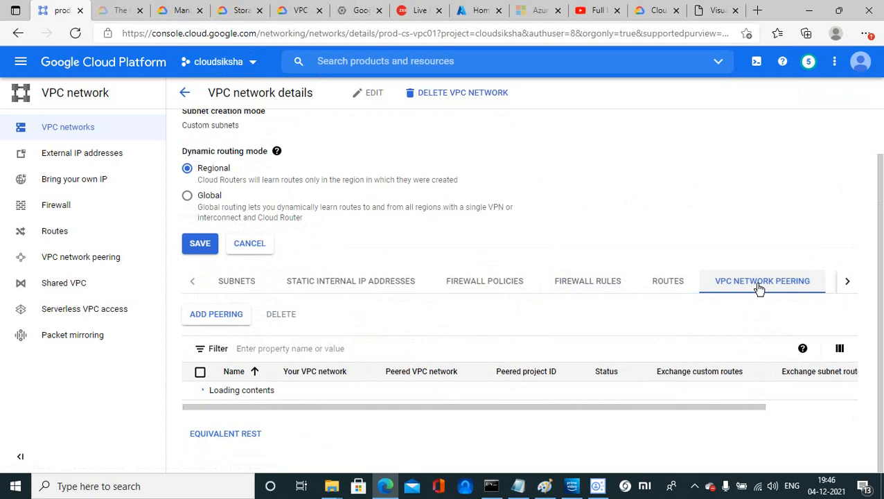
pyautogui.click(670, 284)
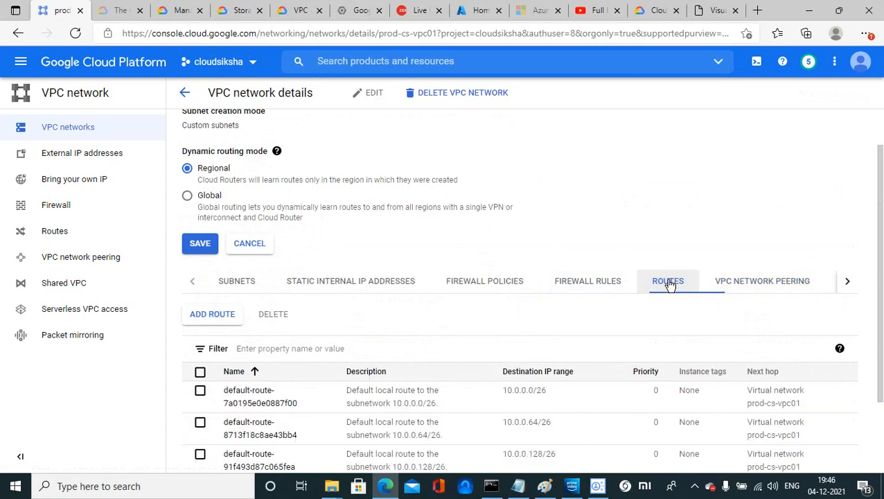
pyautogui.click(596, 282)
pyautogui.moveTo(880, 273); pyautogui.dragTo(878, 239)
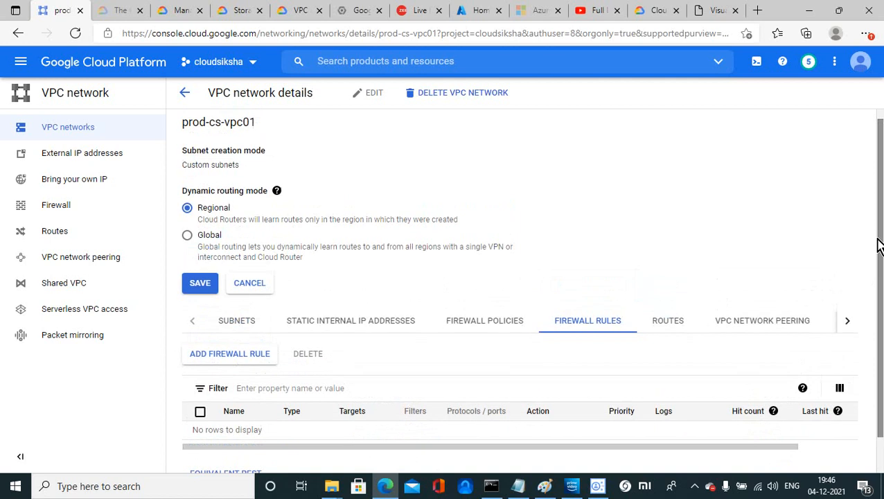
pyautogui.click(232, 327)
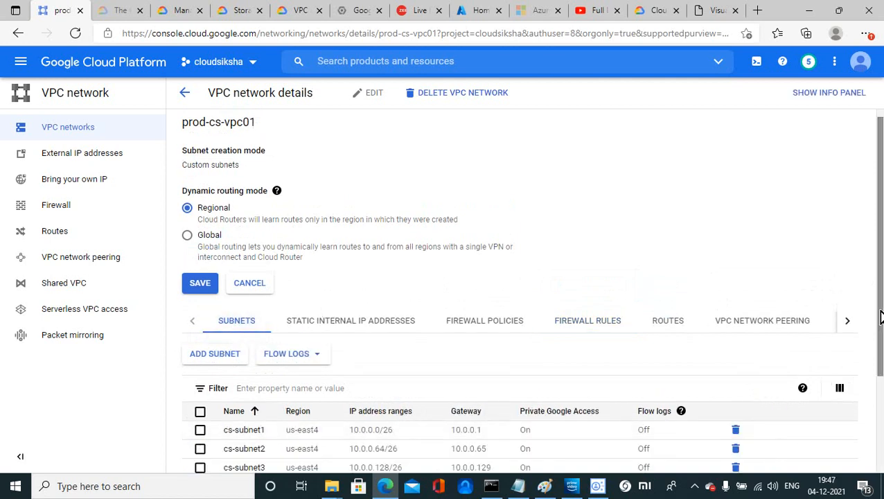
pyautogui.moveTo(880, 316); pyautogui.dragTo(880, 389)
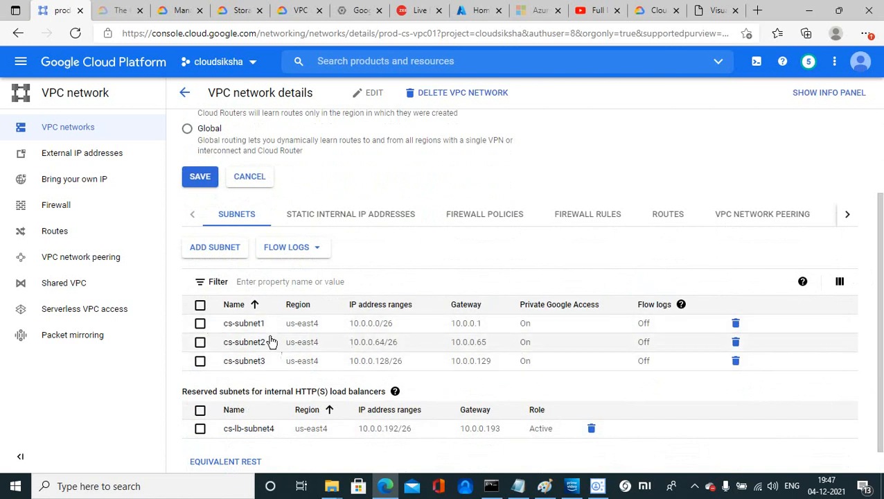
pyautogui.click(211, 250)
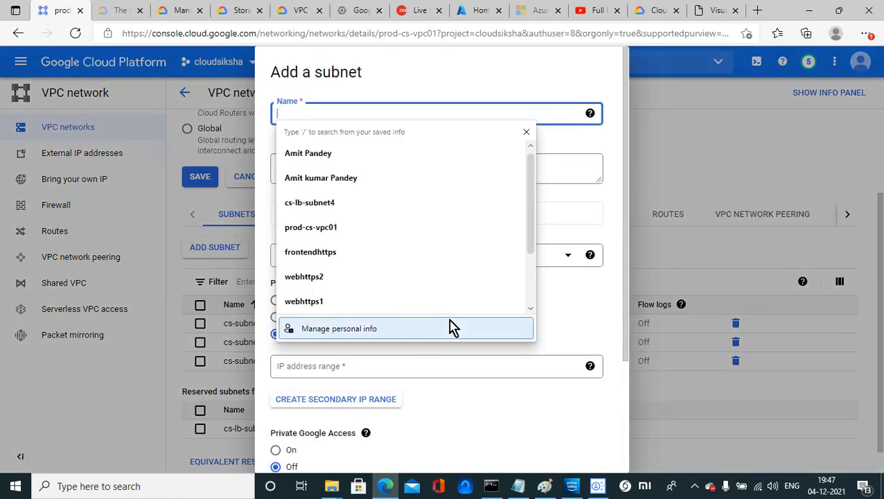
pyautogui.click(499, 436)
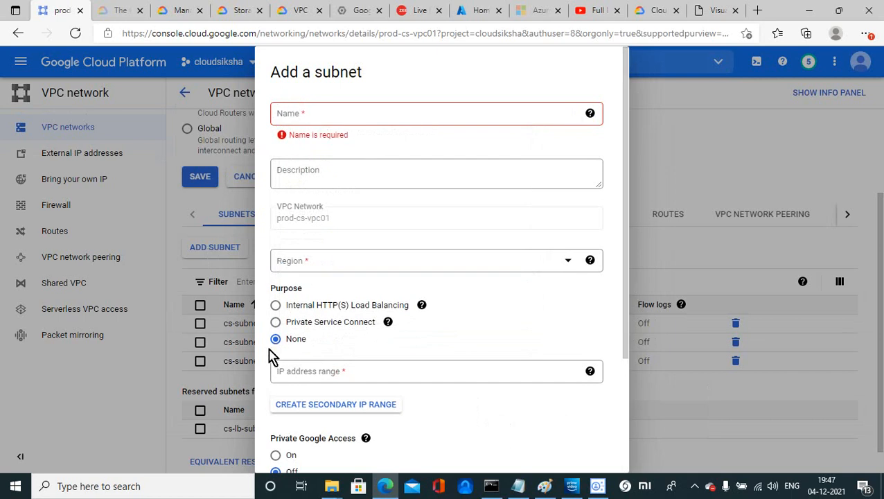
pyautogui.click(276, 323)
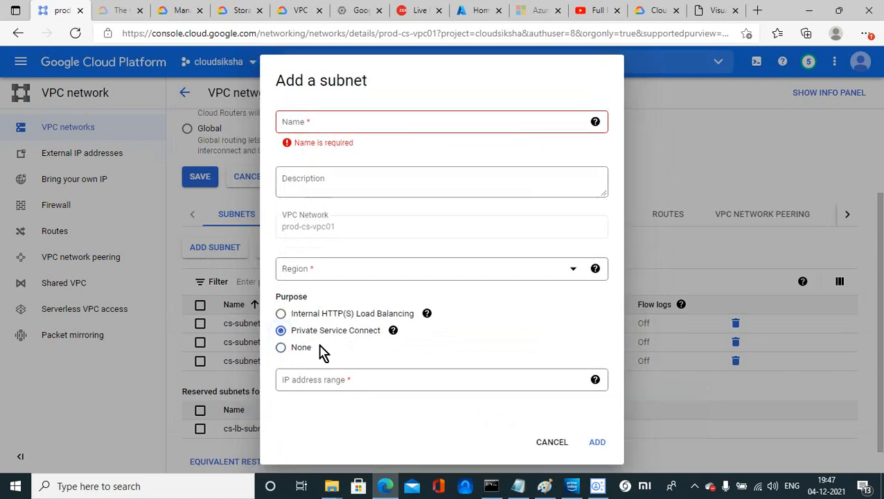
pyautogui.click(553, 443)
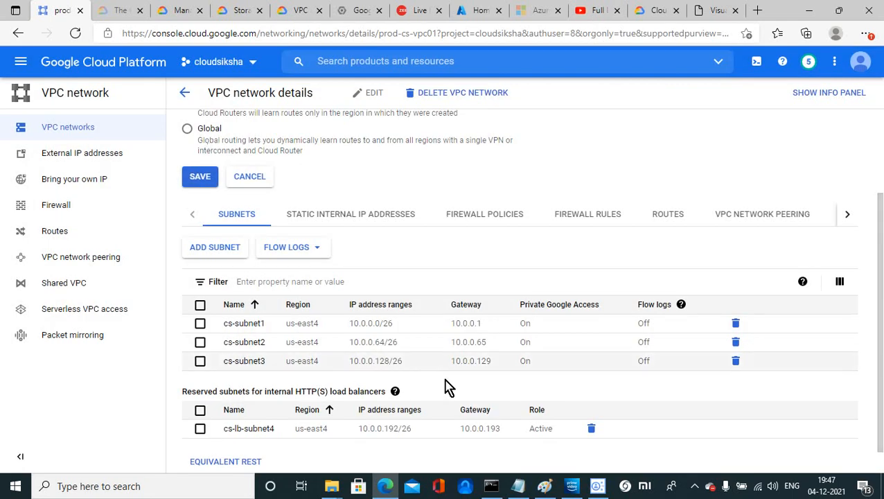
# Step: Review the VPC and VM task list in Notepad and the subnet diagram in Paint
pyautogui.click(518, 487)
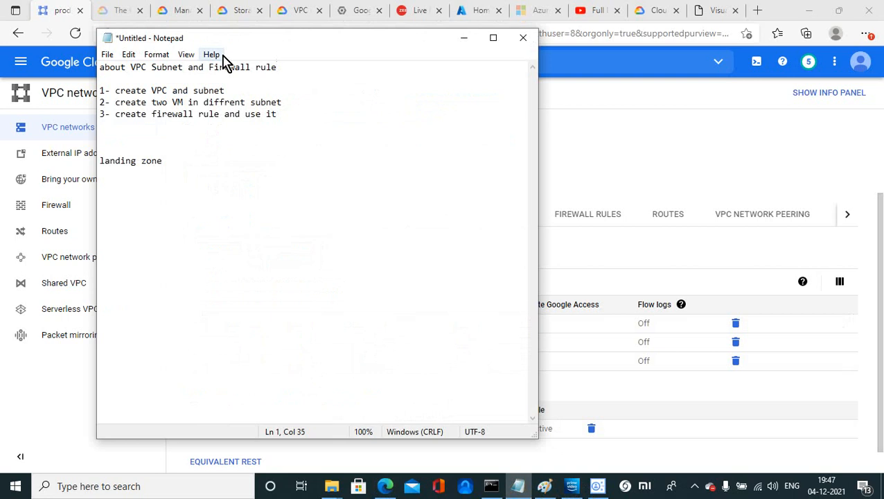
pyautogui.moveTo(119, 90); pyautogui.dragTo(227, 91)
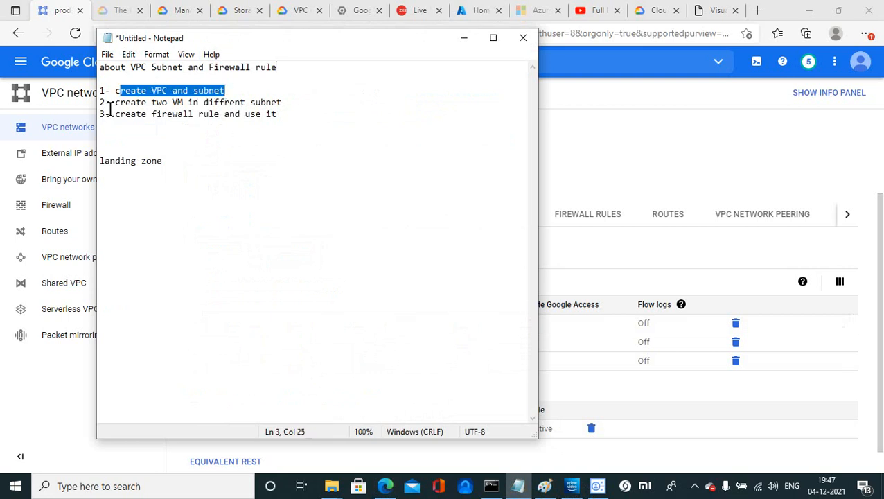
pyautogui.moveTo(114, 103); pyautogui.dragTo(284, 104)
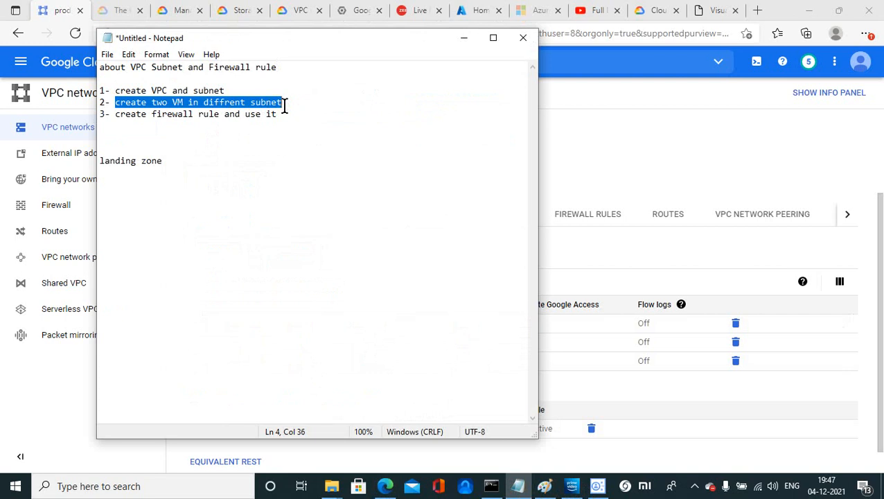
pyautogui.click(464, 39)
pyautogui.click(546, 491)
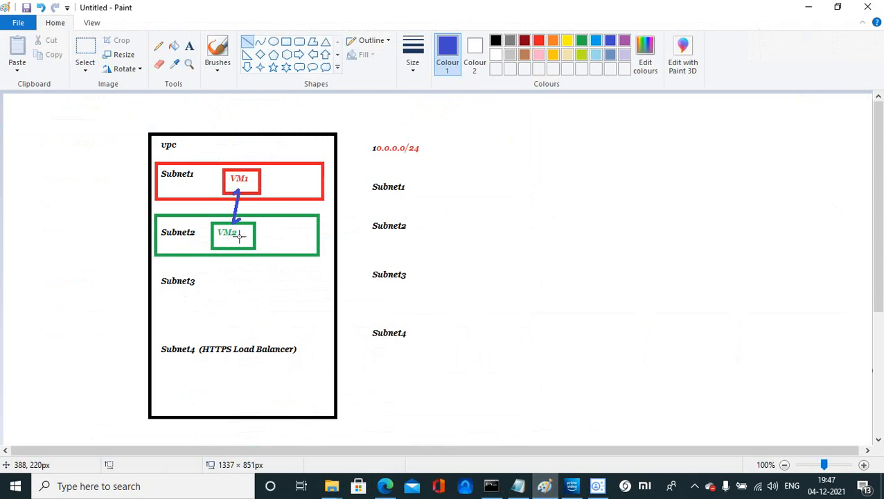
# Step: Switch back to the Google Cloud console in the browser and open the Compute Engine VM instances page
pyautogui.click(381, 492)
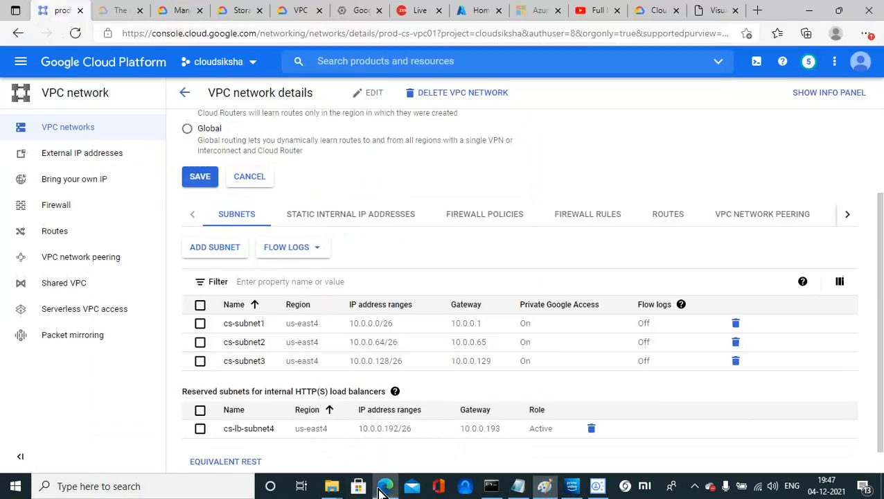
pyautogui.click(341, 61)
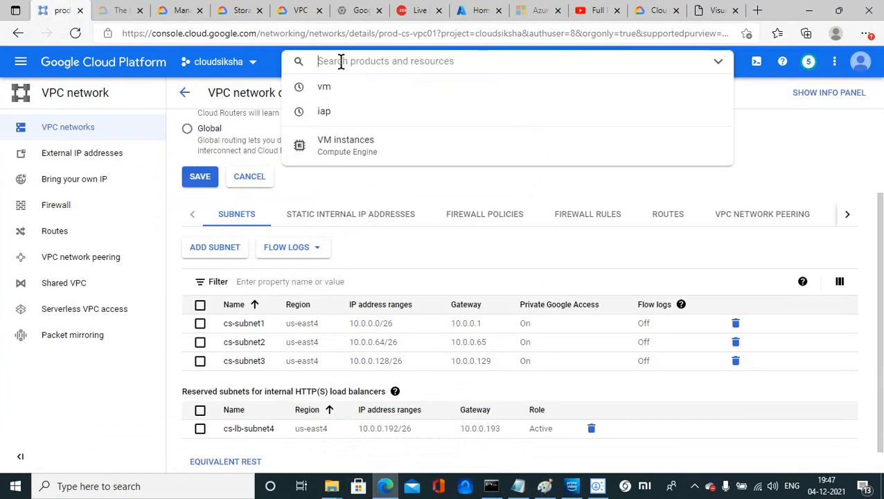
pyautogui.write('vm')
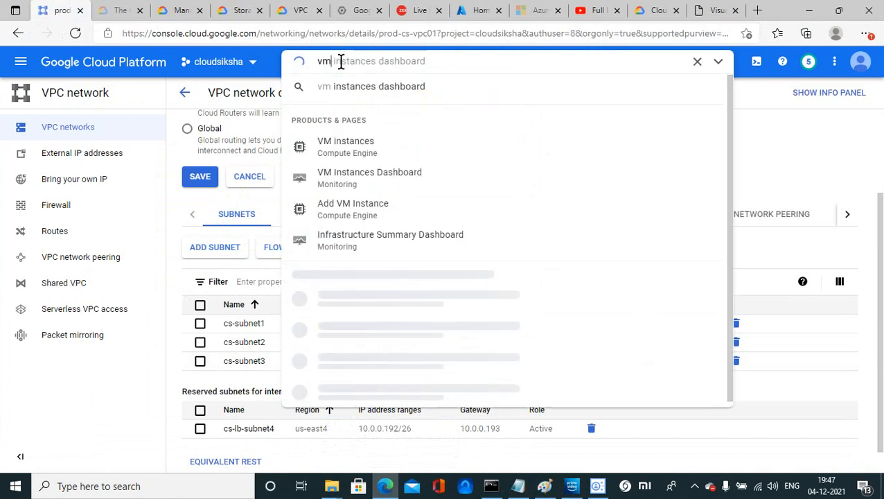
pyautogui.click(330, 160)
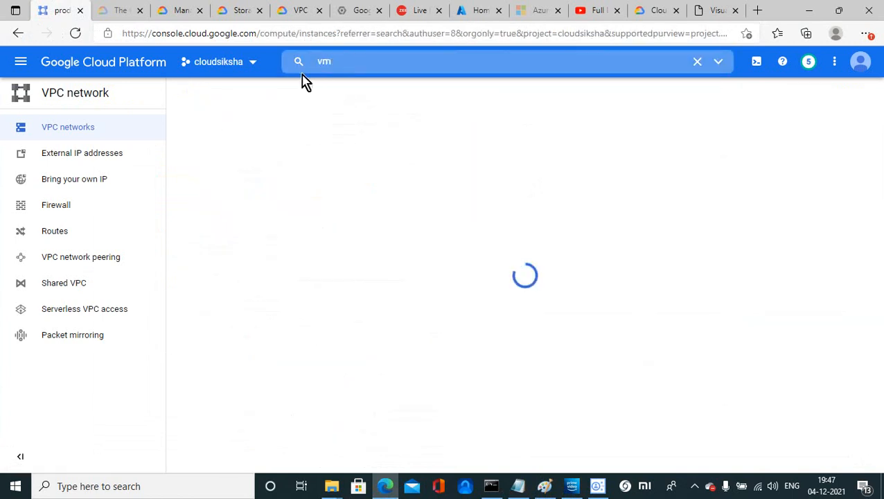
pyautogui.click(23, 66)
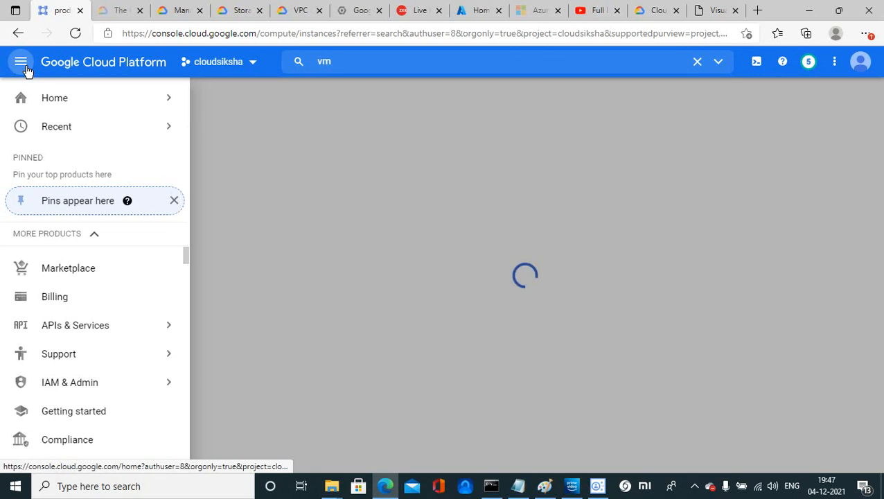
pyautogui.moveTo(189, 263); pyautogui.dragTo(186, 284)
pyautogui.moveTo(73, 276)
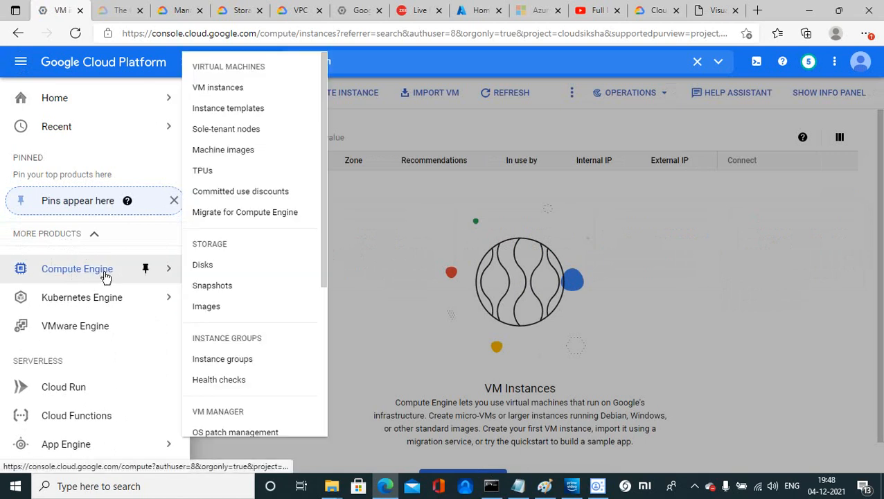
pyautogui.click(473, 215)
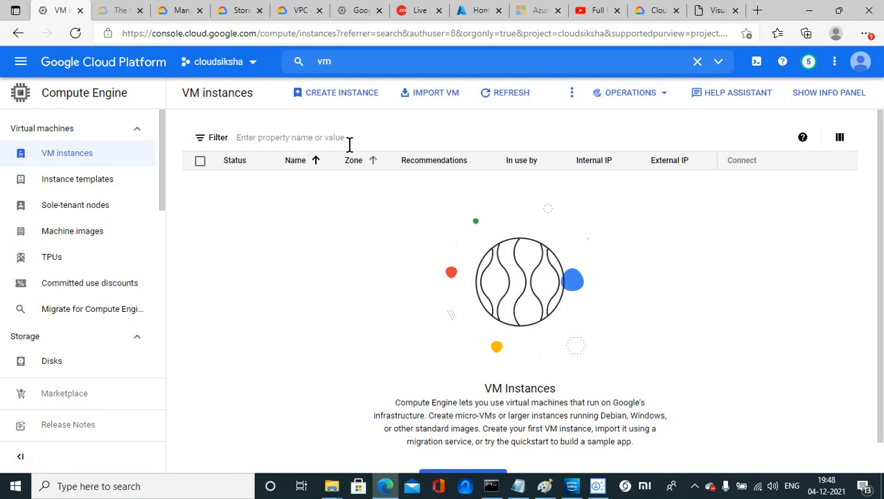
# Step: Start creating a VM instance and expand its networking settings down to the prod-cs-vpc01 network interface
pyautogui.click(337, 99)
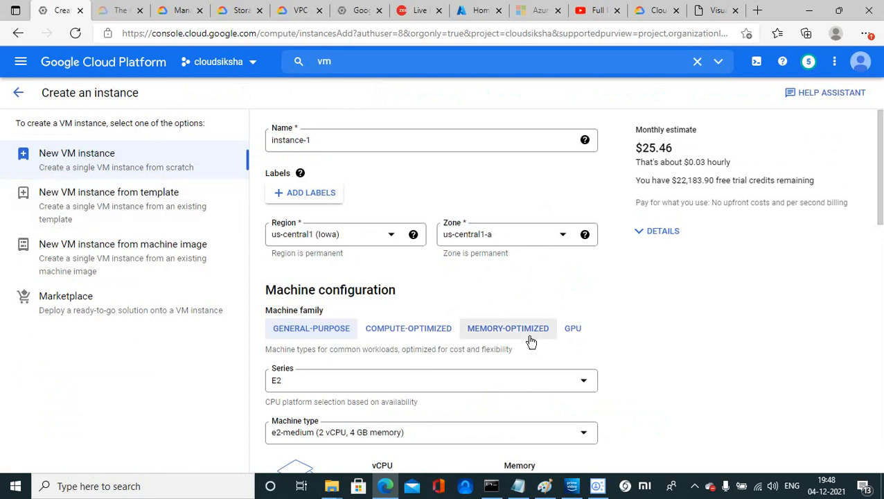
pyautogui.moveTo(881, 246); pyautogui.dragTo(881, 373)
pyautogui.moveTo(881, 340); pyautogui.dragTo(883, 399)
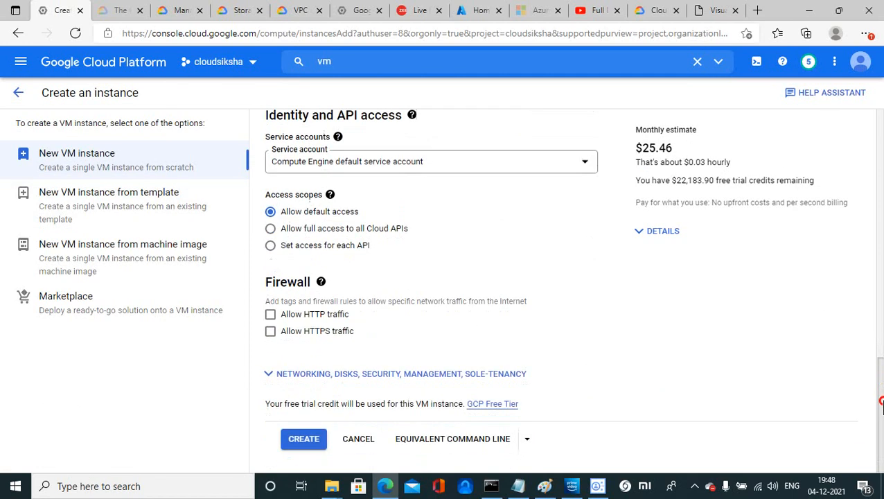
pyautogui.click(371, 374)
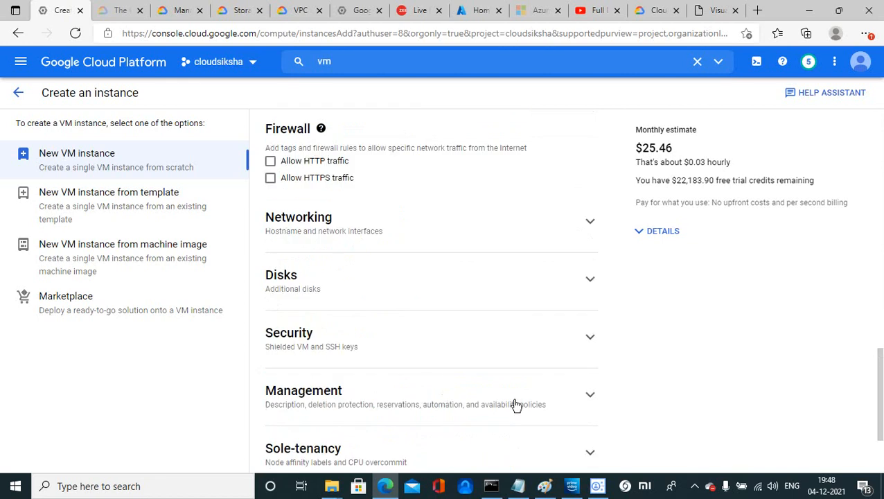
pyautogui.click(591, 223)
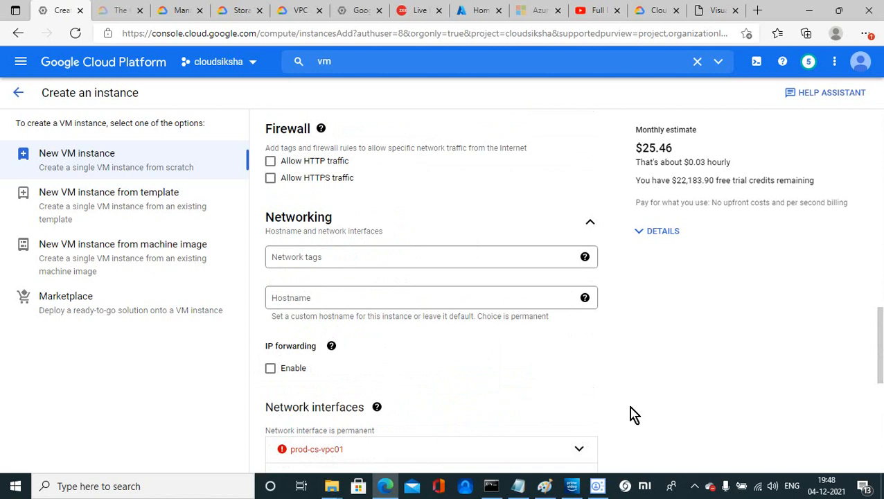
pyautogui.moveTo(880, 329); pyautogui.dragTo(880, 391)
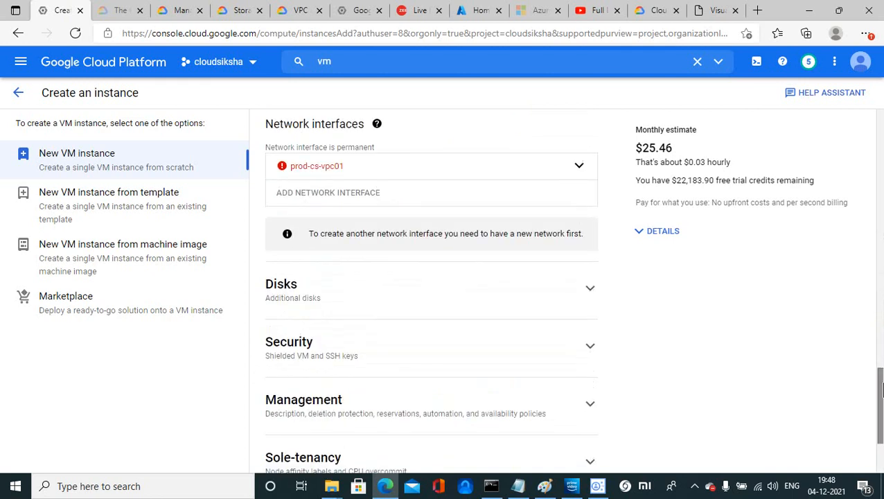
pyautogui.click(582, 168)
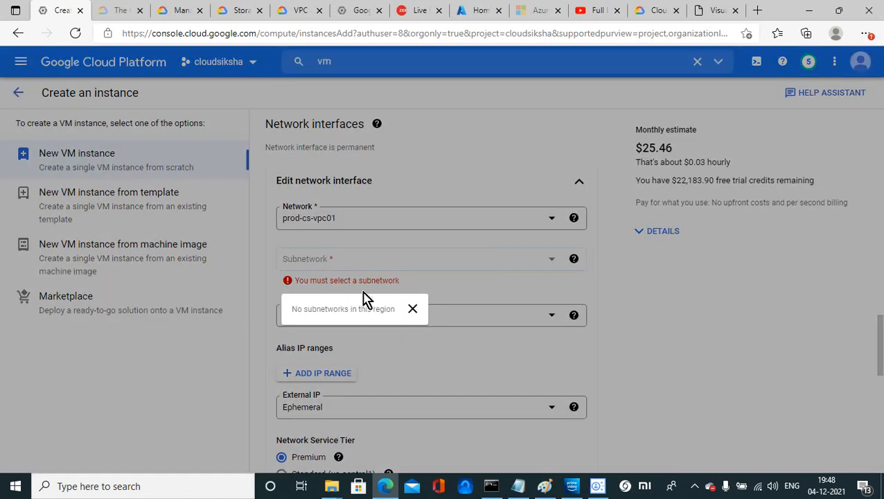
pyautogui.click(412, 310)
# Step: Set the instance's region to us-east4 (Northern Virginia) and zone to us-east4-a, and name it vm-subnet1
pyautogui.moveTo(880, 365); pyautogui.dragTo(880, 129)
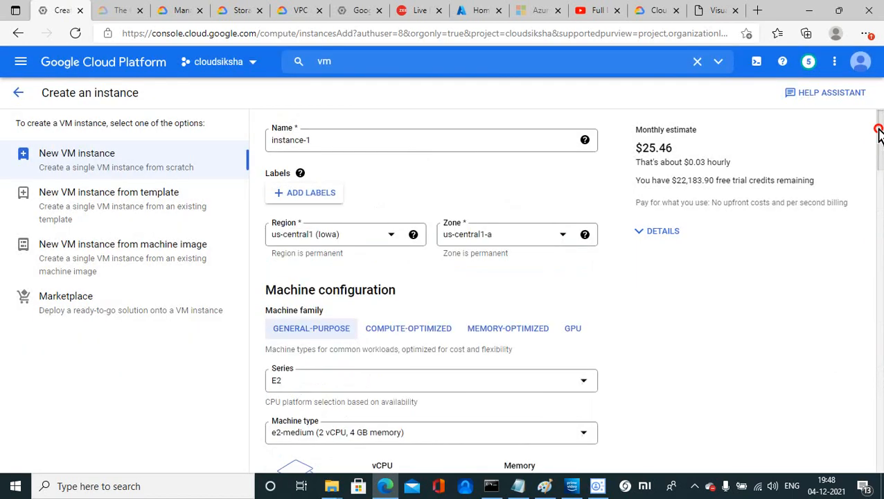
pyautogui.click(391, 236)
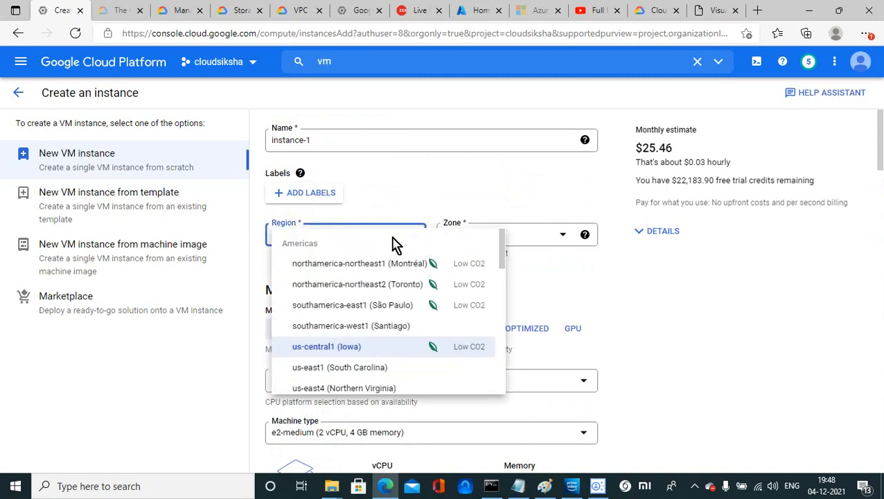
pyautogui.click(351, 390)
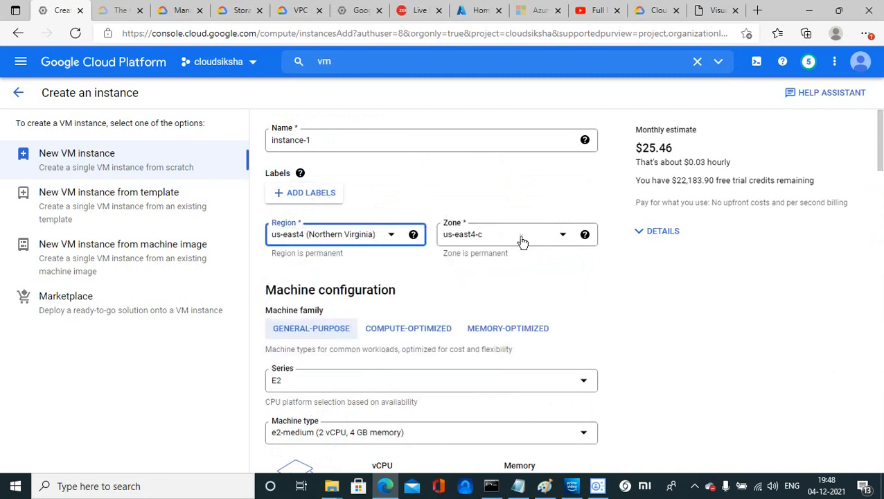
pyautogui.click(560, 238)
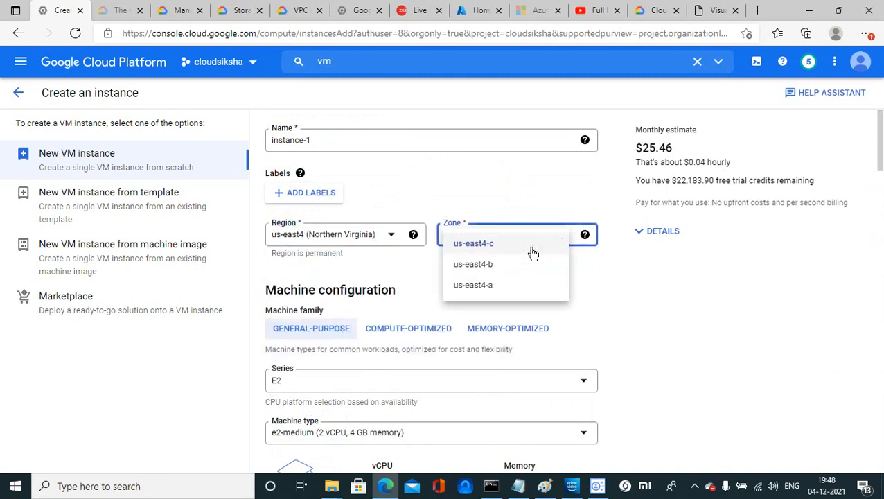
pyautogui.click(478, 285)
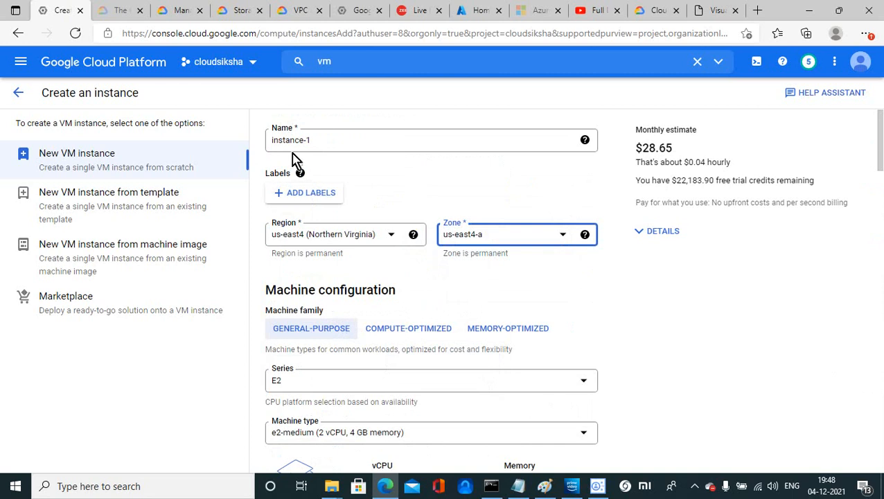
pyautogui.moveTo(312, 139); pyautogui.dragTo(256, 147)
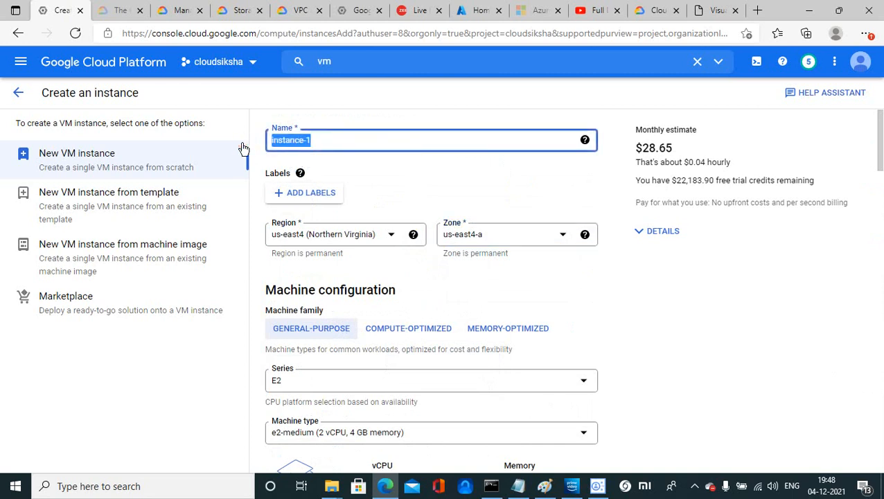
pyautogui.write('vm-subnet1')
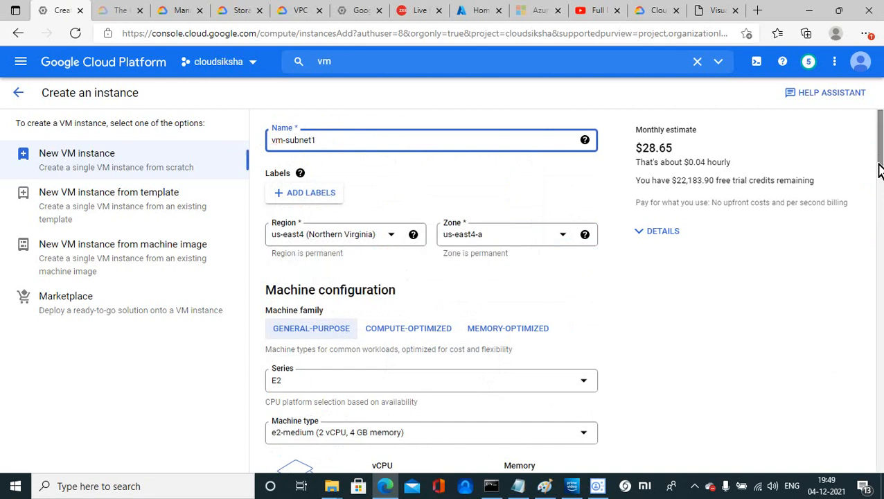
# Step: Change the boot disk to the Windows Server operating system with the Windows Server 2012 R2 Datacenter version
pyautogui.moveTo(878, 160); pyautogui.dragTo(880, 232)
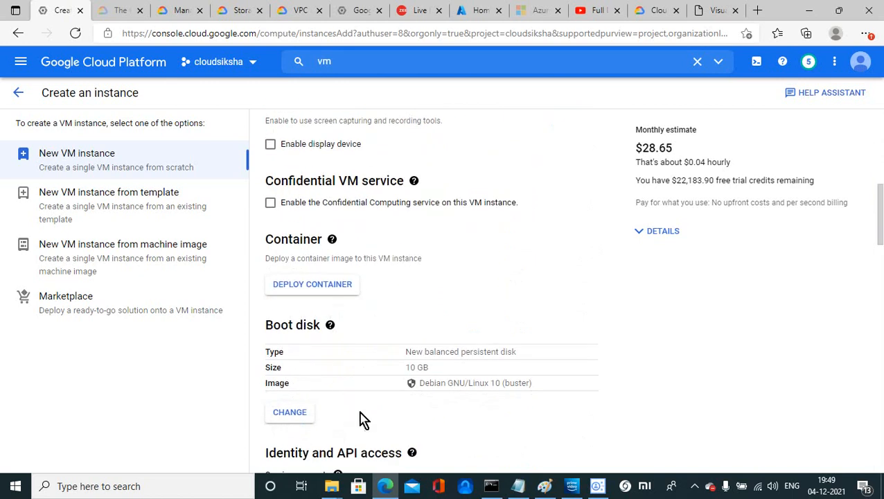
pyautogui.click(300, 414)
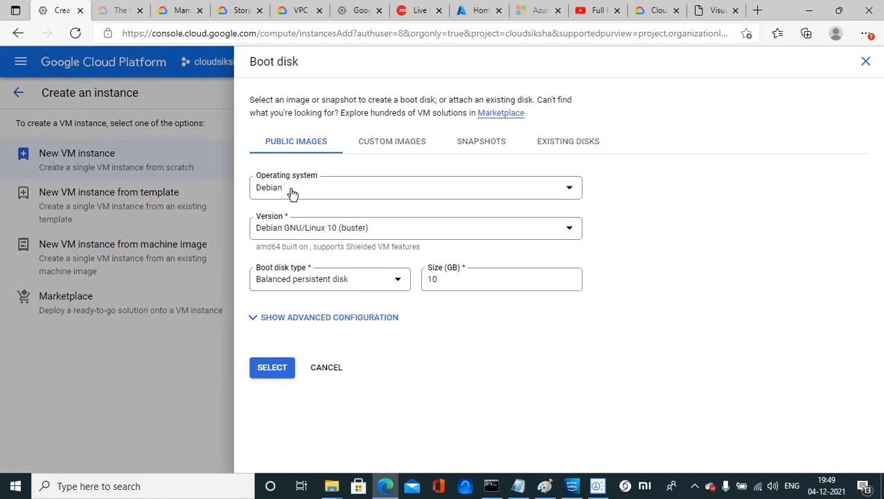
pyautogui.click(291, 193)
pyautogui.moveTo(569, 290); pyautogui.dragTo(568, 381)
pyautogui.click(303, 371)
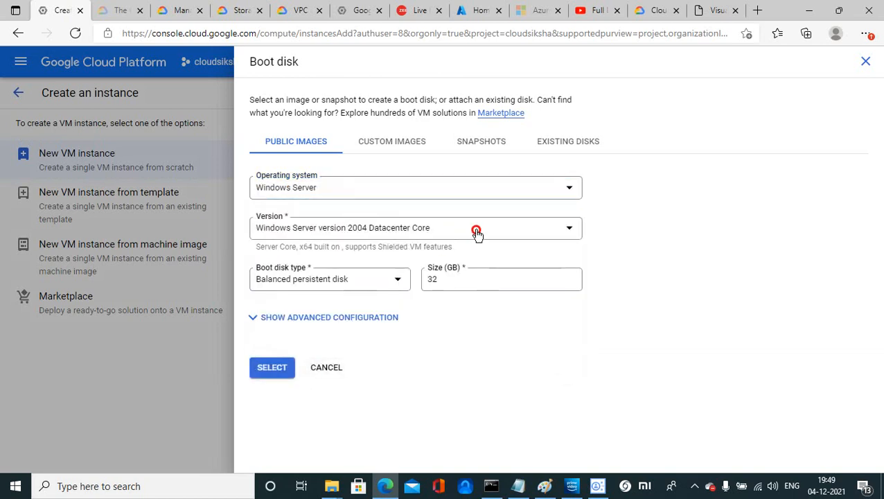
pyautogui.click(521, 235)
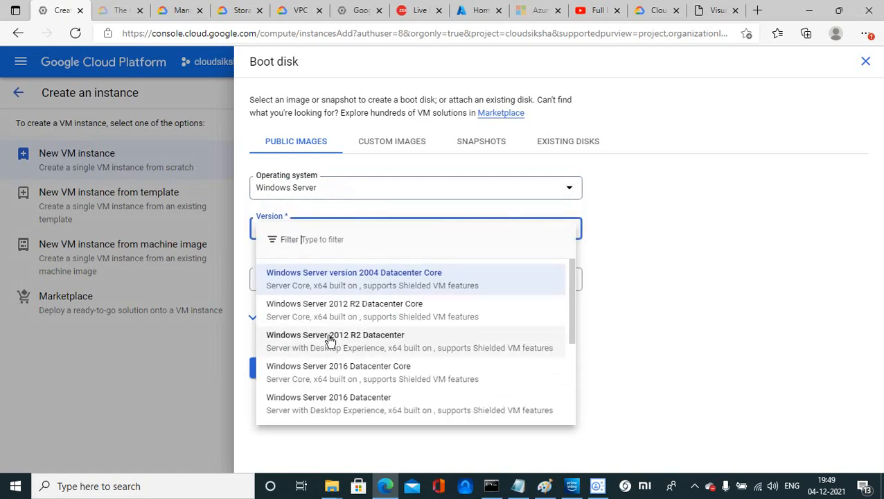
pyautogui.click(346, 343)
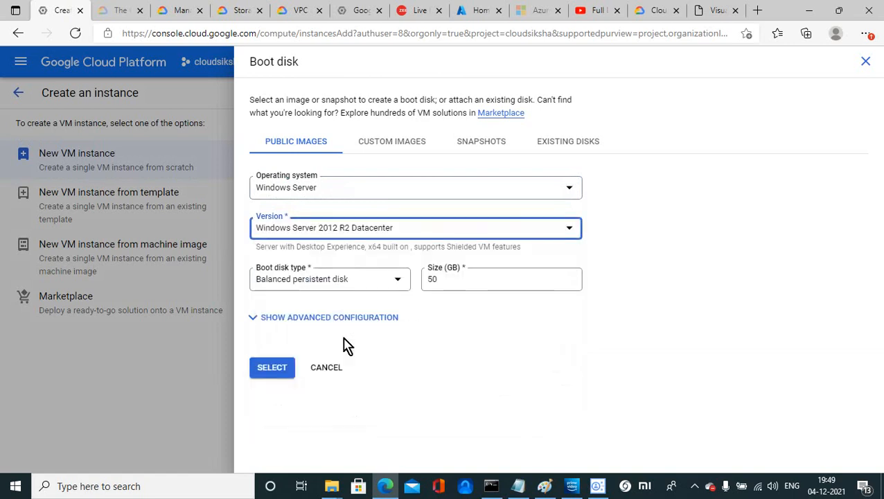
pyautogui.click(275, 368)
pyautogui.moveTo(334, 242)
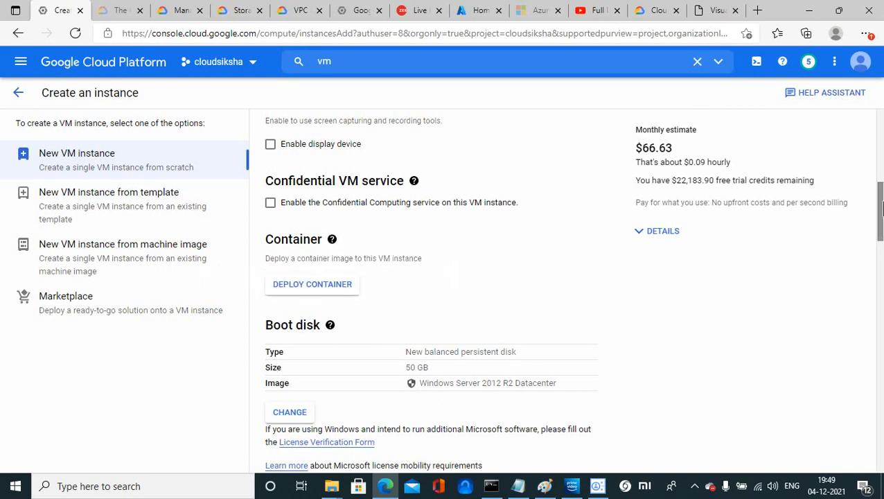
pyautogui.moveTo(881, 212); pyautogui.dragTo(881, 133)
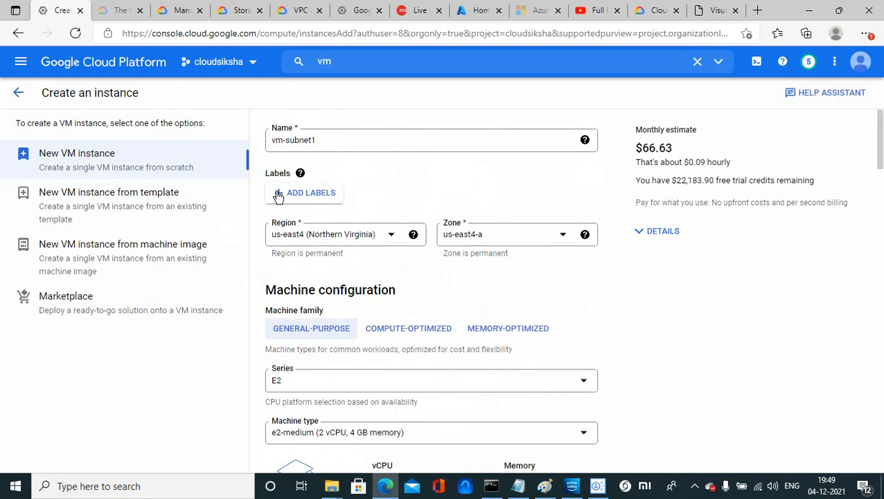
pyautogui.click(311, 194)
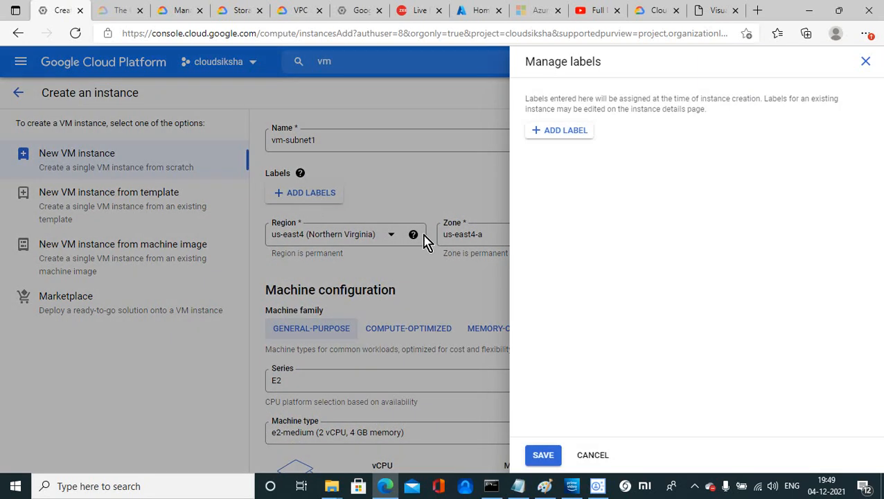
pyautogui.click(566, 131)
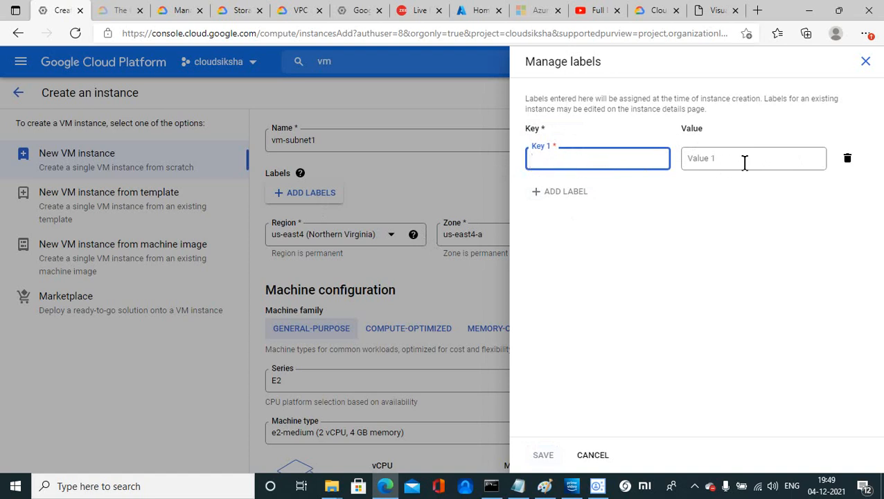
pyautogui.click(865, 62)
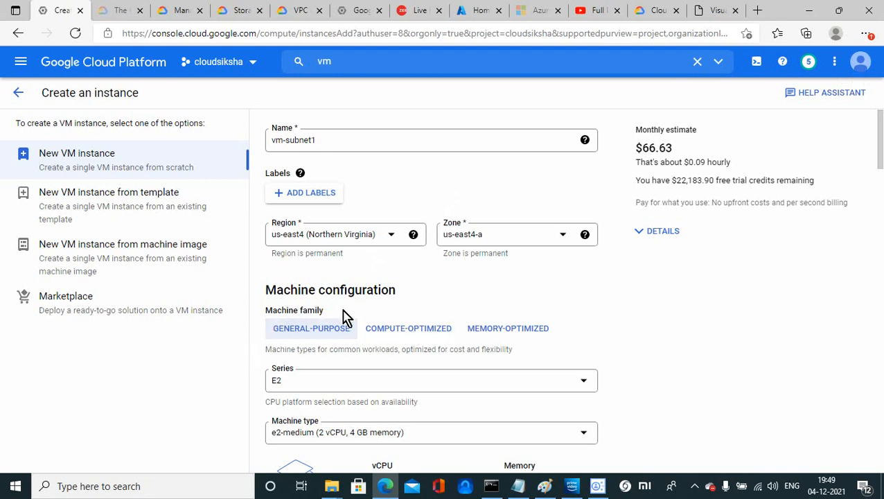
# Step: Switch the machine family to Compute-optimized and open its machine type choices
pyautogui.click(409, 331)
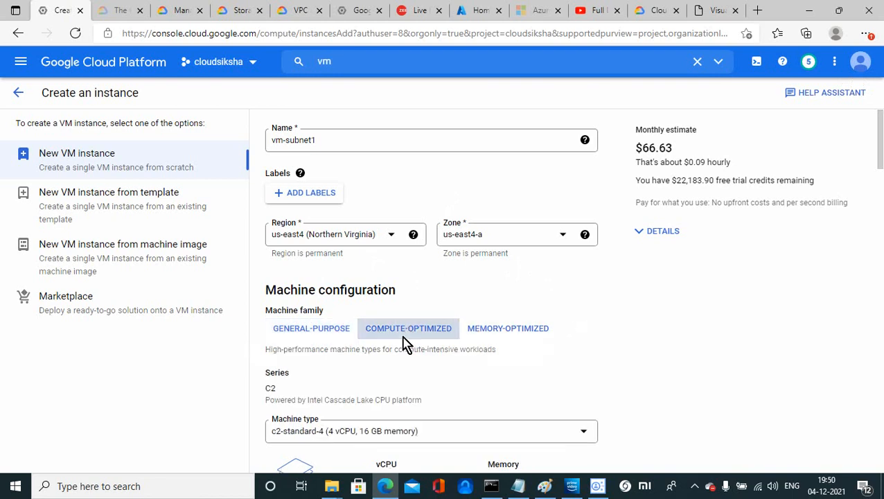
pyautogui.click(404, 432)
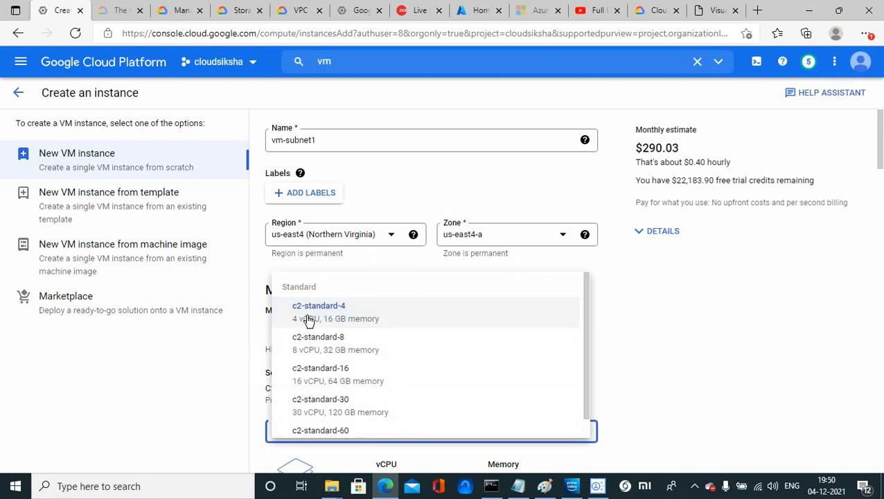
# Step: Review the memory-optimized machine types and set the machine family back to General-purpose
pyautogui.click(658, 380)
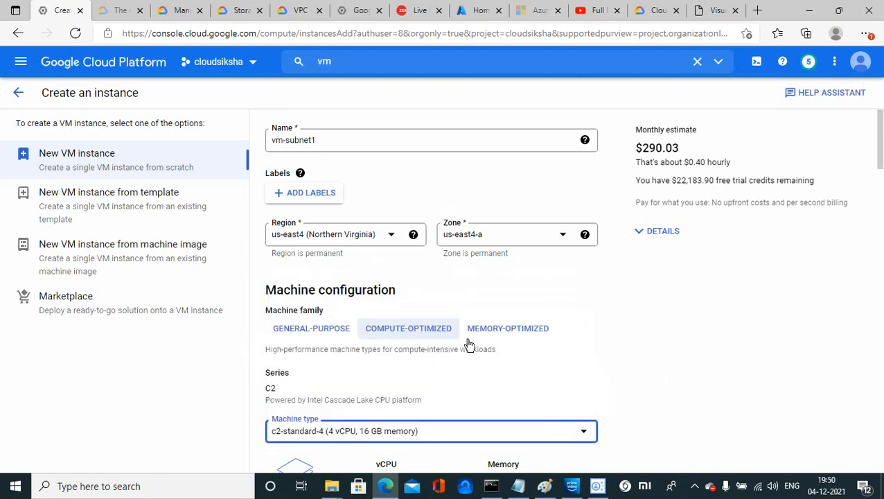
pyautogui.click(505, 332)
pyautogui.click(373, 433)
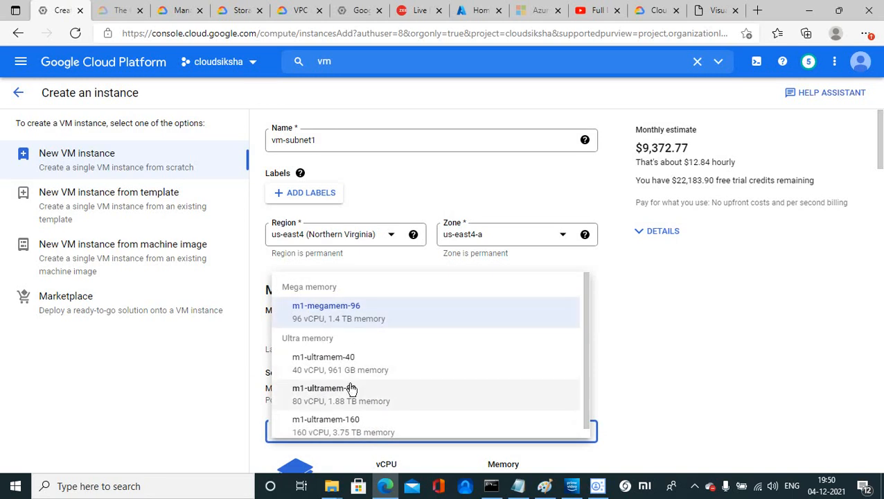
pyautogui.click(669, 360)
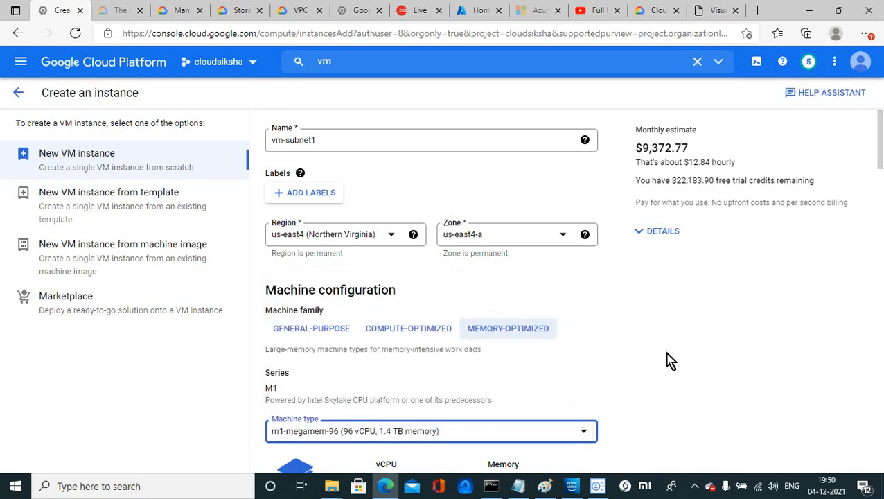
pyautogui.click(327, 333)
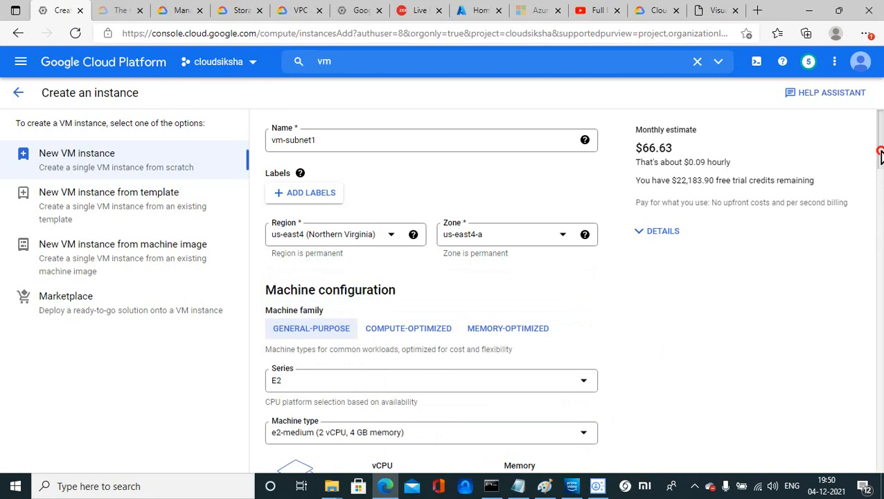
# Step: Set the network interface's subnetwork to cs-subnet1 (10.0.0.0/26) and its external IP to None
pyautogui.moveTo(880, 172); pyautogui.dragTo(882, 204)
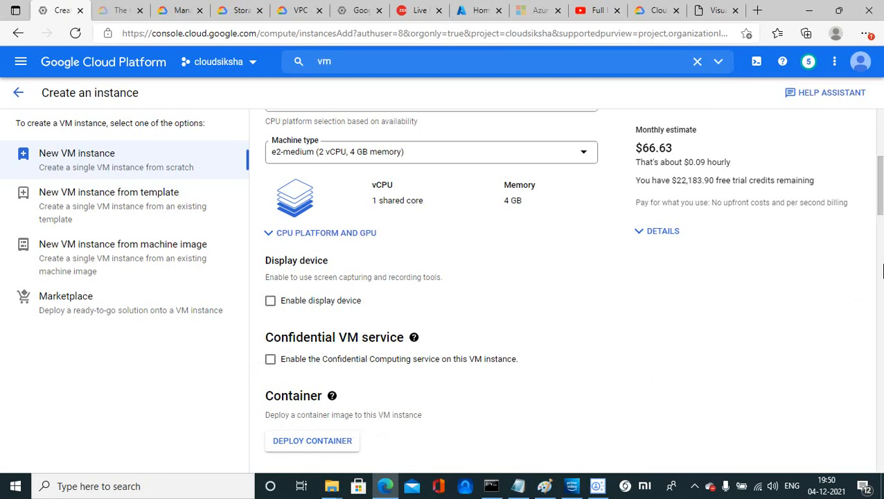
pyautogui.scroll(-3, 880, 271)
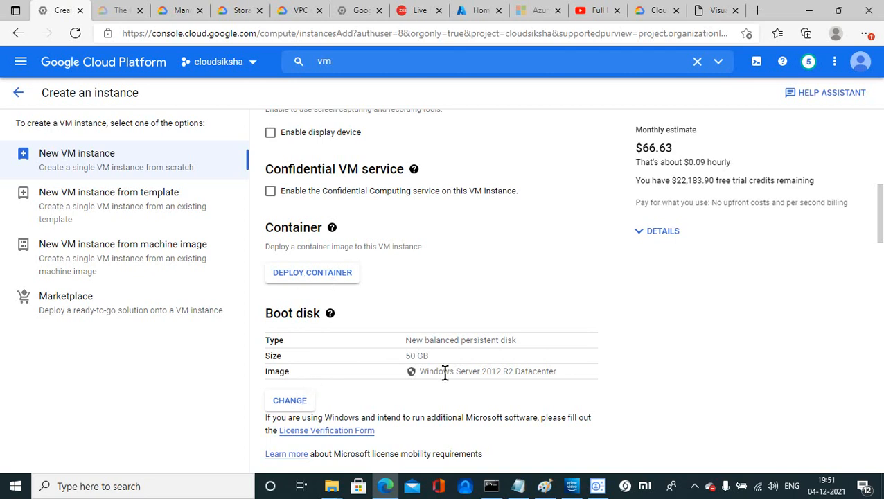
pyautogui.moveTo(879, 226); pyautogui.dragTo(843, 307)
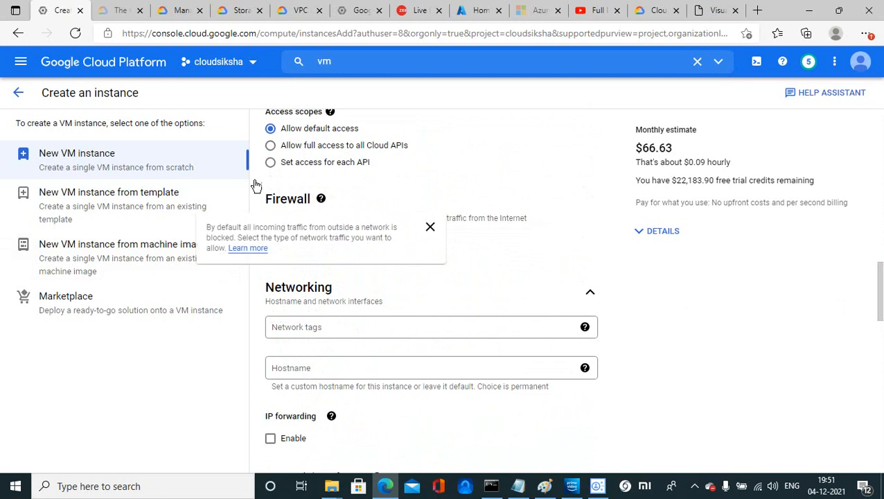
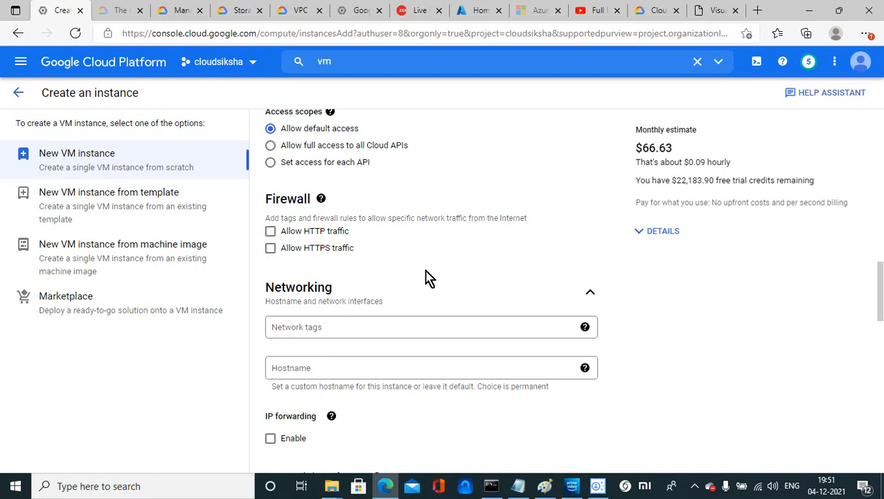
pyautogui.click(293, 329)
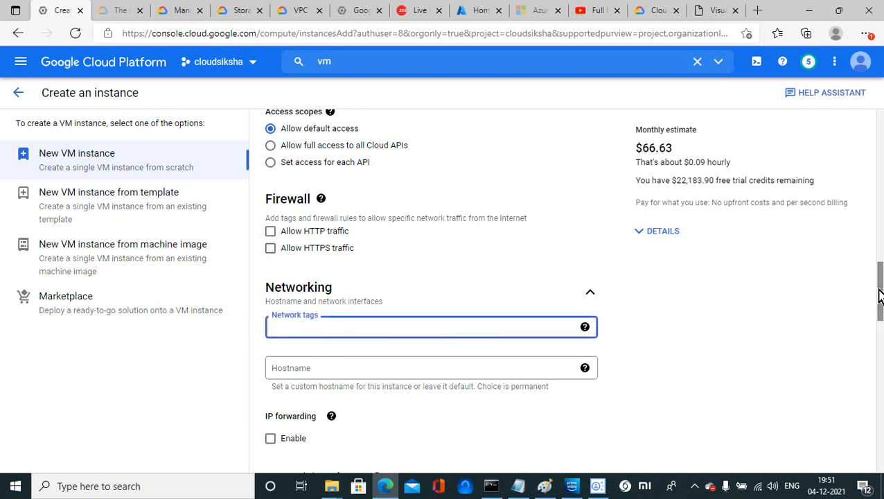
pyautogui.moveTo(879, 294); pyautogui.dragTo(881, 318)
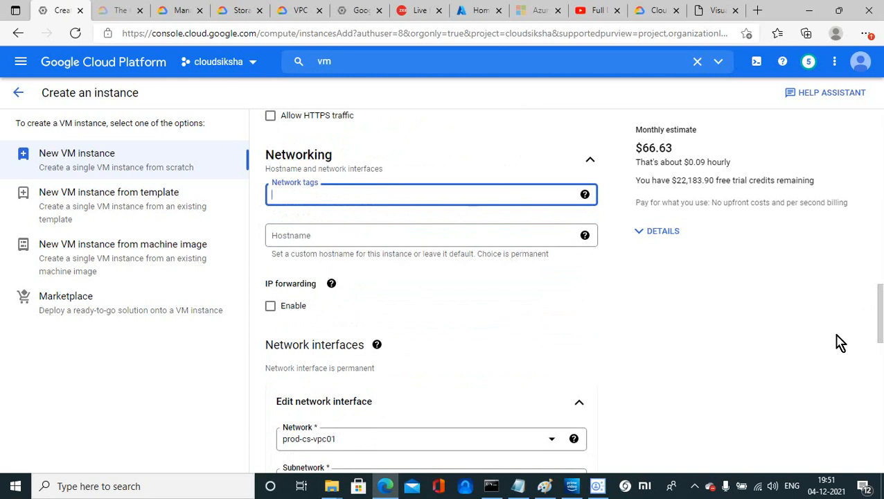
pyautogui.moveTo(879, 309); pyautogui.dragTo(880, 331)
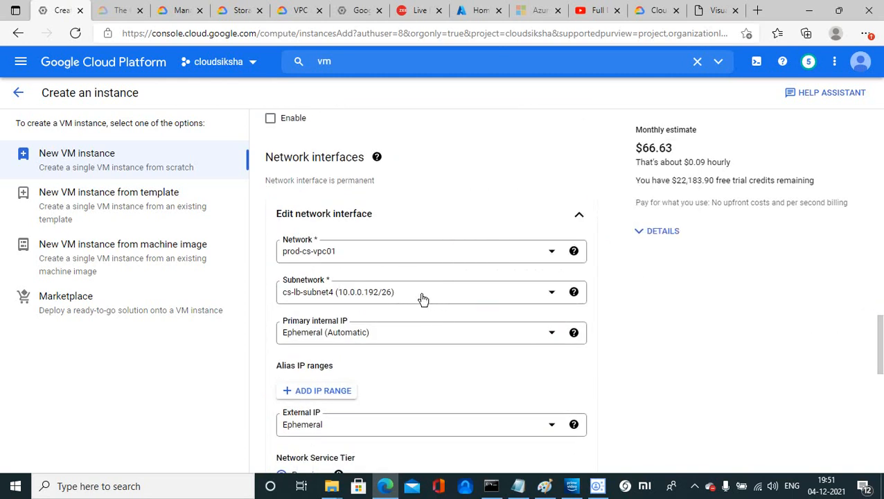
pyautogui.click(552, 297)
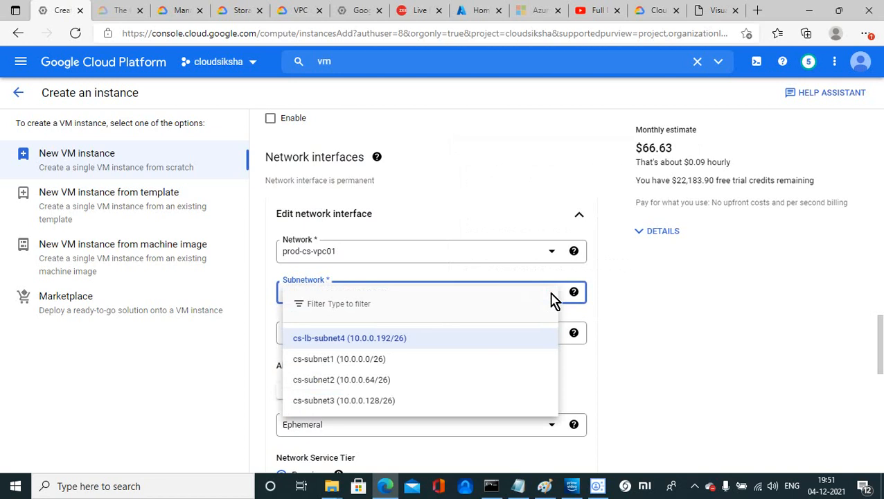
pyautogui.click(333, 360)
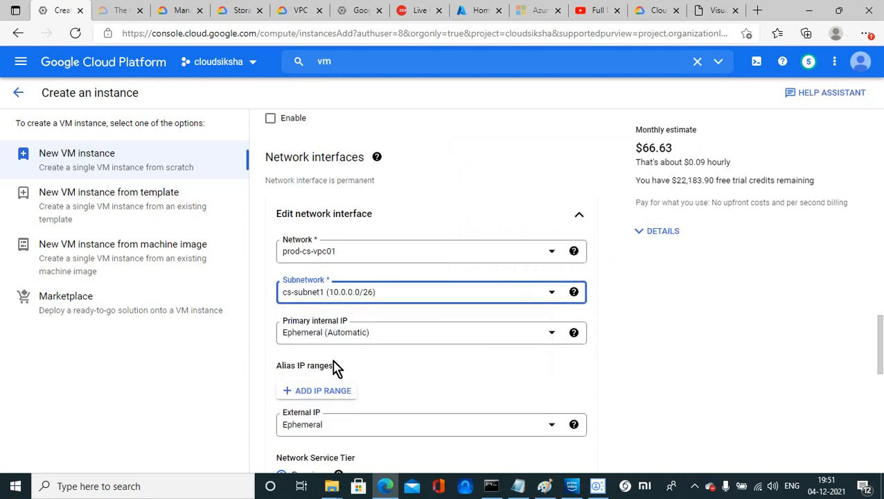
pyautogui.click(298, 427)
pyautogui.click(303, 368)
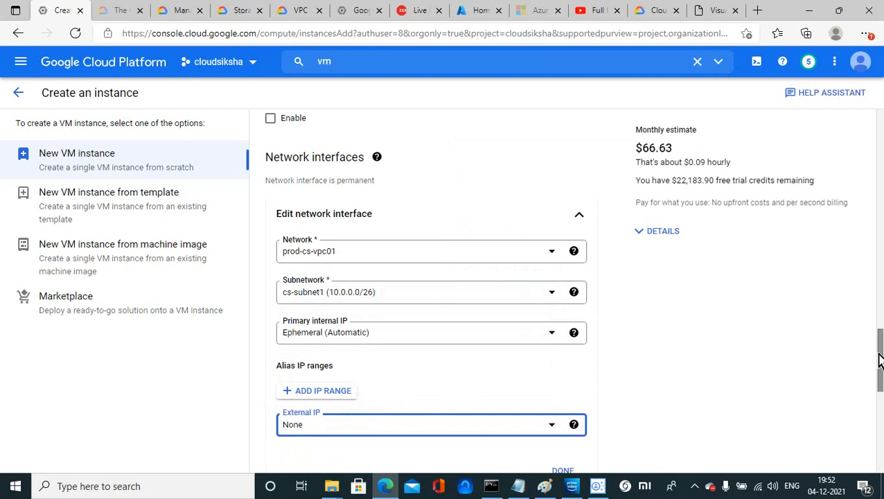
# Step: Create the vm-subnet1 instance with the configured settings
pyautogui.moveTo(879, 360); pyautogui.dragTo(880, 399)
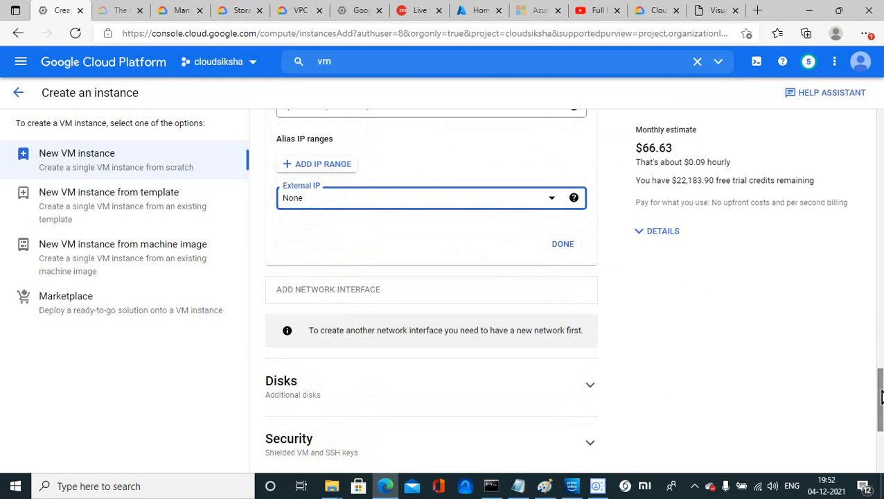
pyautogui.moveTo(881, 393); pyautogui.dragTo(881, 428)
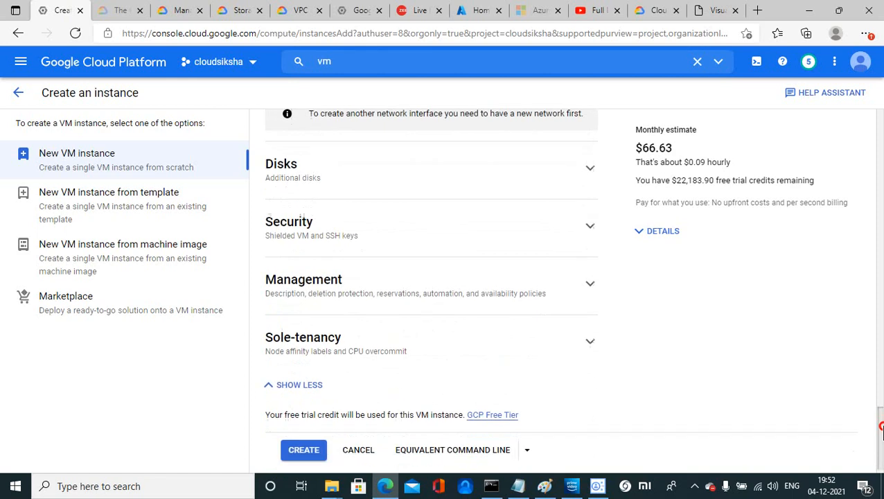
pyautogui.click(324, 447)
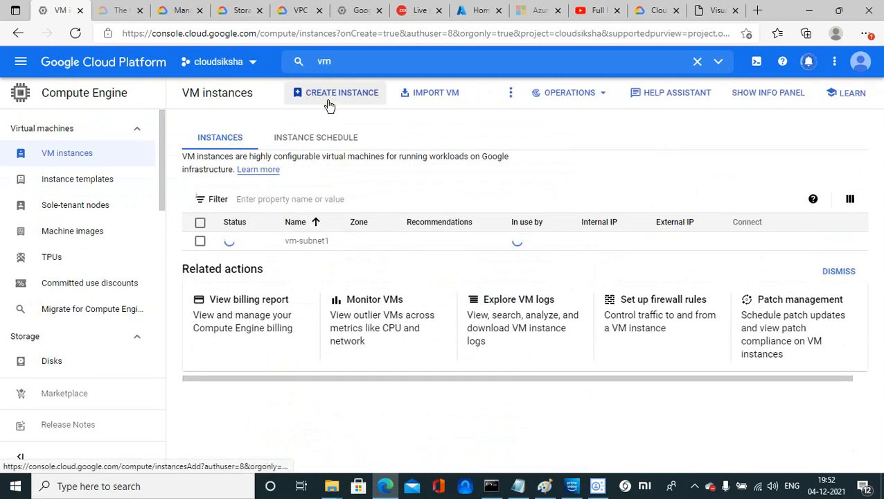
# Step: Start a new VM instance and name it vm-subnet2
pyautogui.click(336, 94)
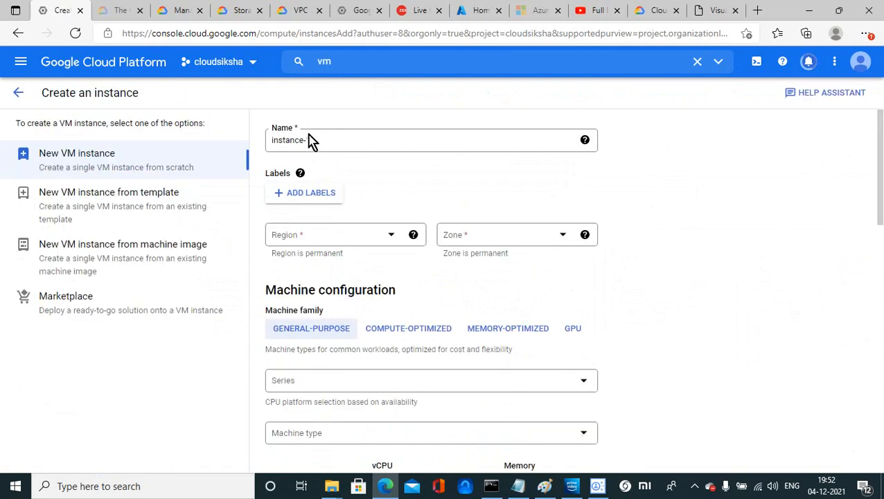
pyautogui.moveTo(309, 140); pyautogui.dragTo(267, 136)
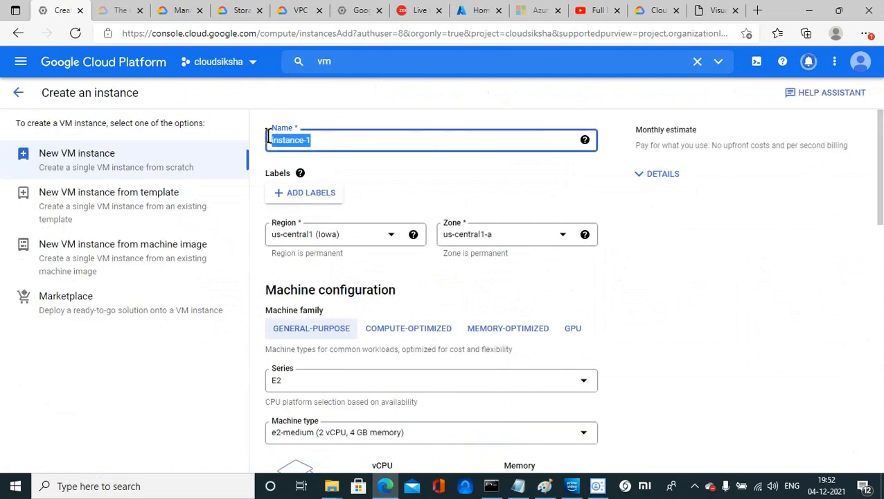
pyautogui.write('vm-sub')
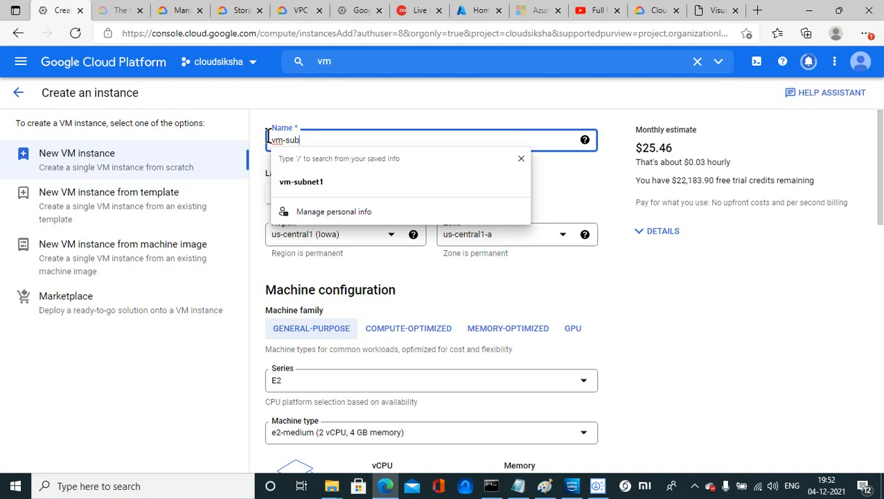
pyautogui.write('net2')
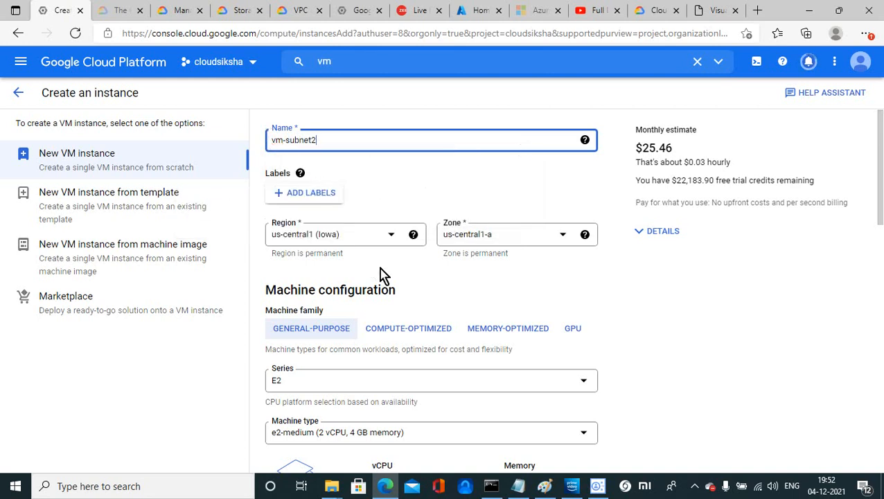
# Step: Place the vm-subnet2 instance in region us-east4 (Northern Virginia), zone us-east4-a
pyautogui.click(391, 236)
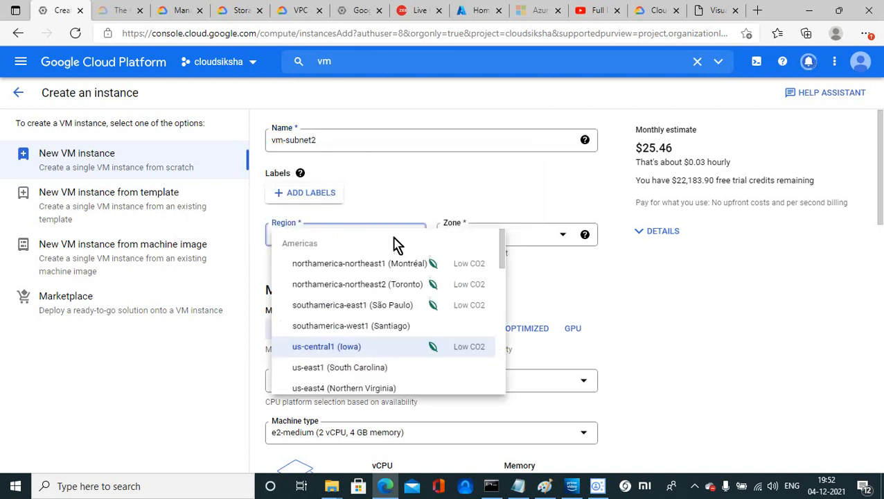
pyautogui.click(360, 388)
pyautogui.click(564, 238)
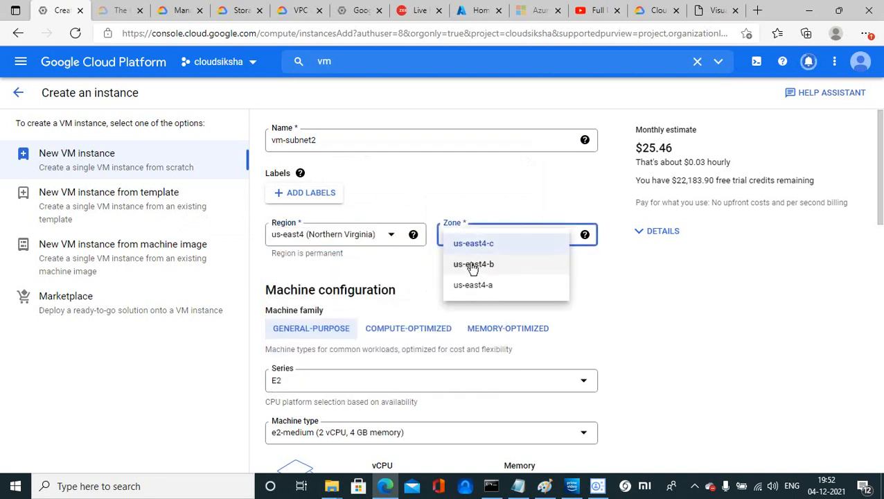
pyautogui.click(478, 284)
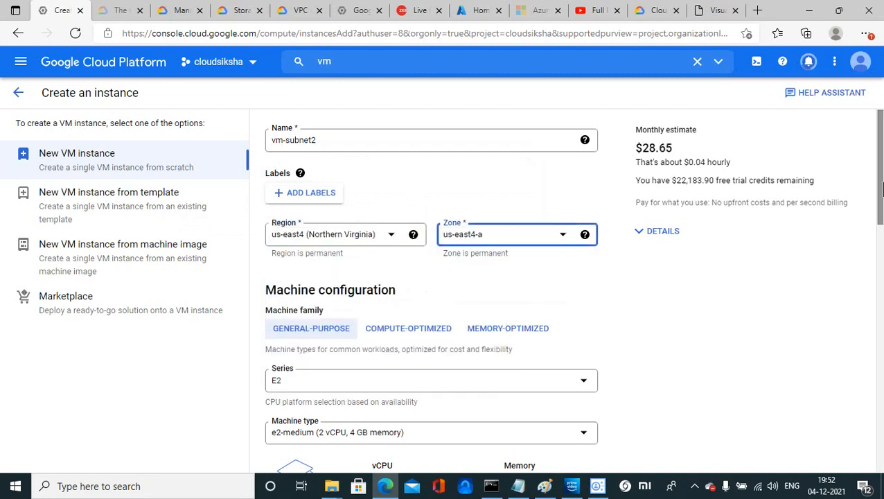
# Step: Change the boot disk image to the Windows Server operating system, version Windows Server 2012 R2 Datacenter
pyautogui.moveTo(879, 177); pyautogui.dragTo(880, 317)
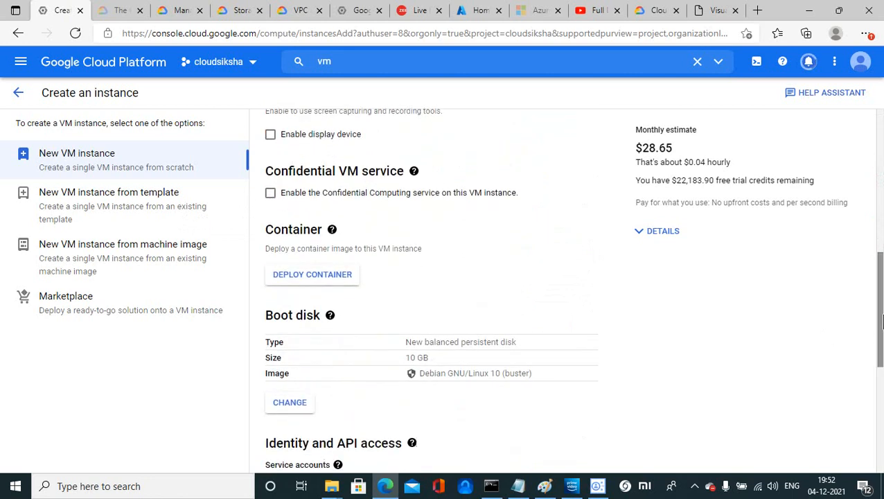
pyautogui.click(300, 410)
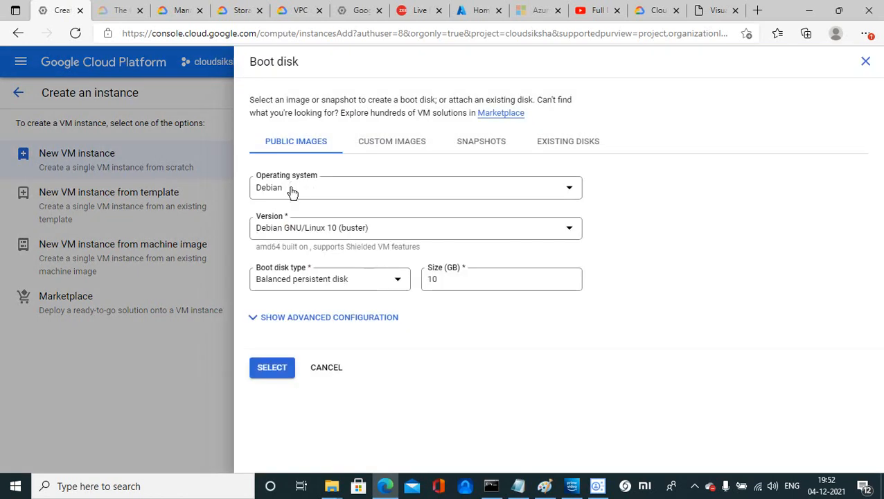
pyautogui.click(292, 191)
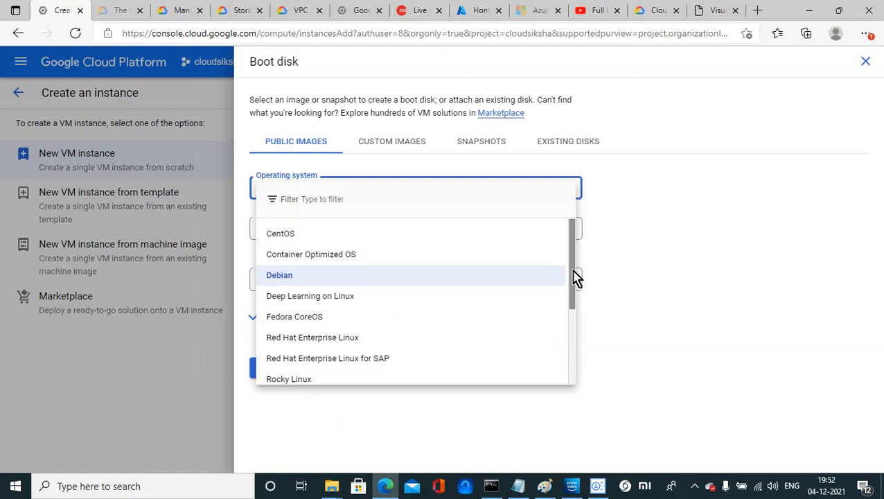
pyautogui.moveTo(576, 278); pyautogui.dragTo(561, 359)
pyautogui.click(322, 369)
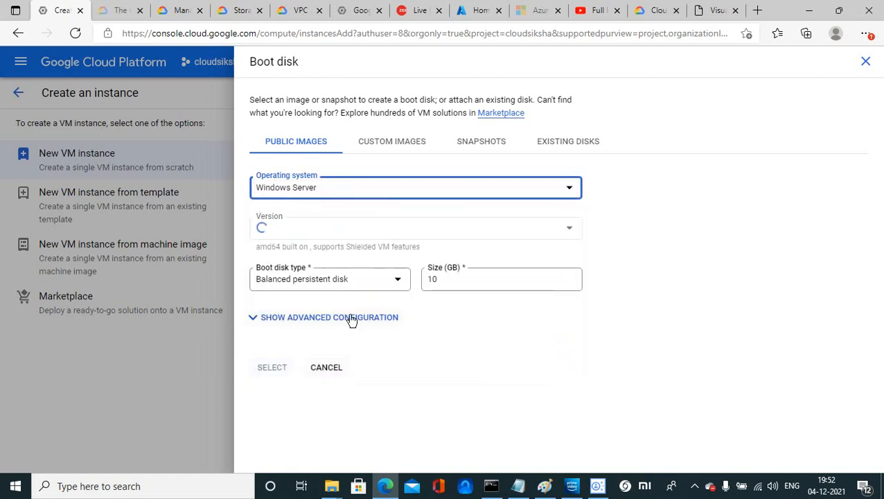
pyautogui.click(357, 229)
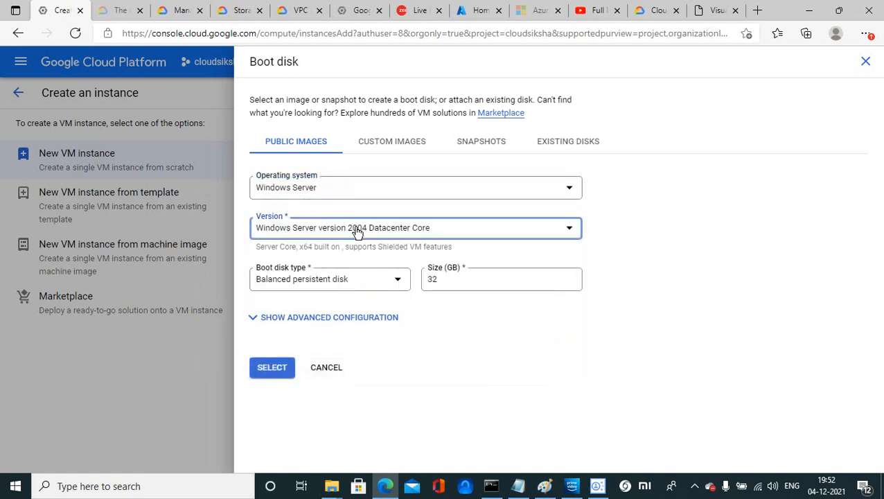
pyautogui.click(339, 344)
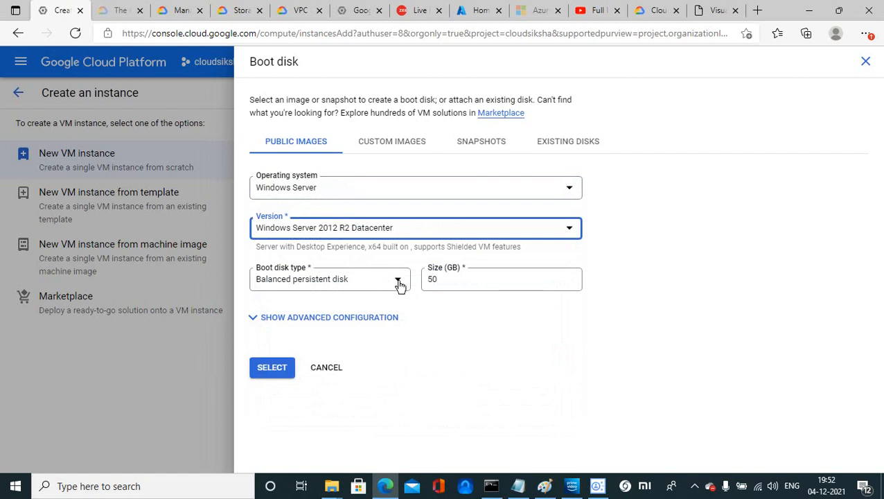
pyautogui.click(272, 367)
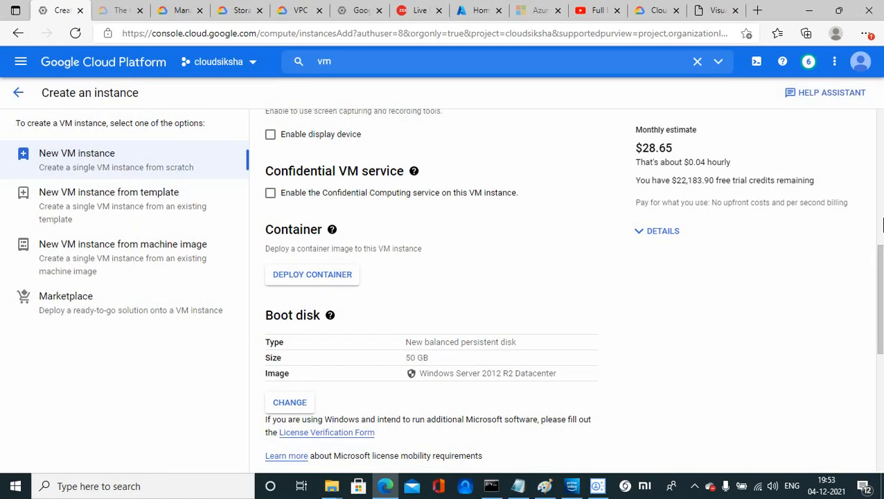
# Step: Set the vm-subnet2 instance's network interface to subnetwork cs-subnet2 on prod-cs-vpc01, with external IP None
pyautogui.moveTo(881, 250); pyautogui.dragTo(881, 401)
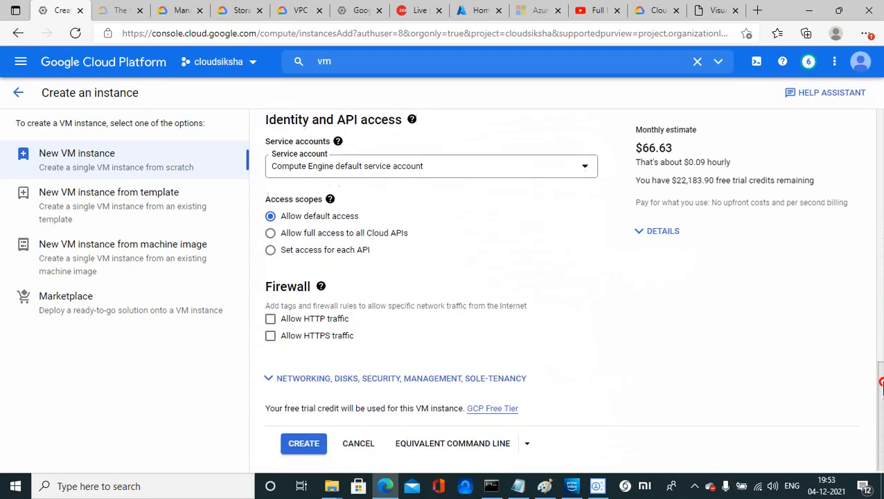
pyautogui.click(416, 375)
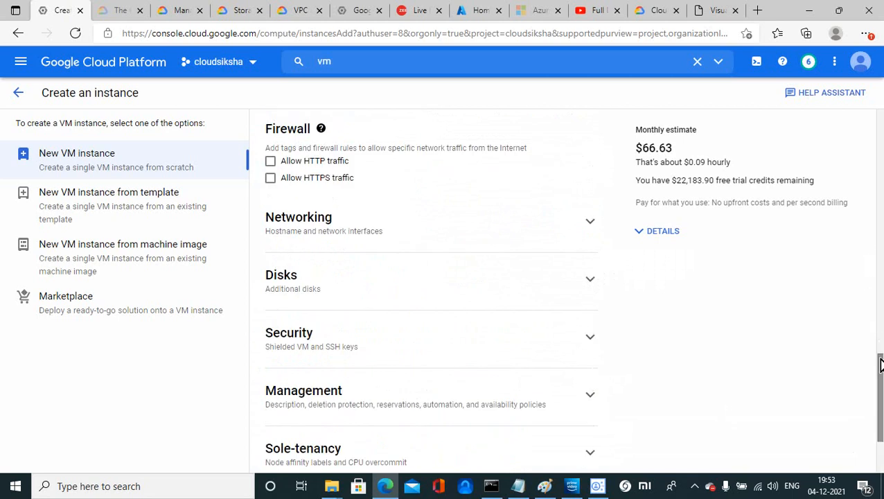
pyautogui.scroll(-1, 880, 361)
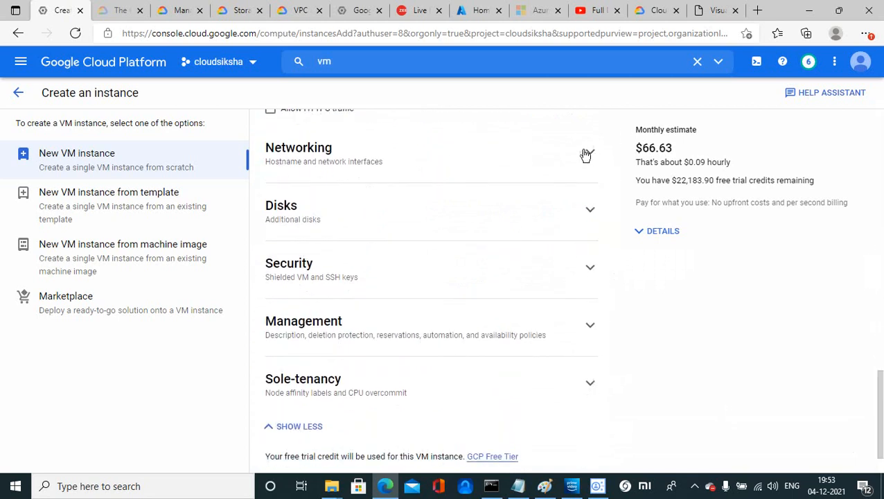
pyautogui.click(588, 154)
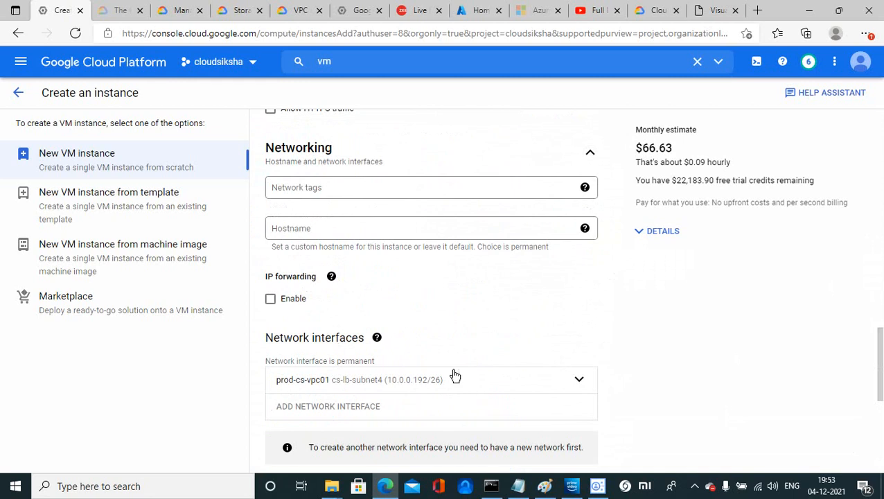
pyautogui.click(579, 379)
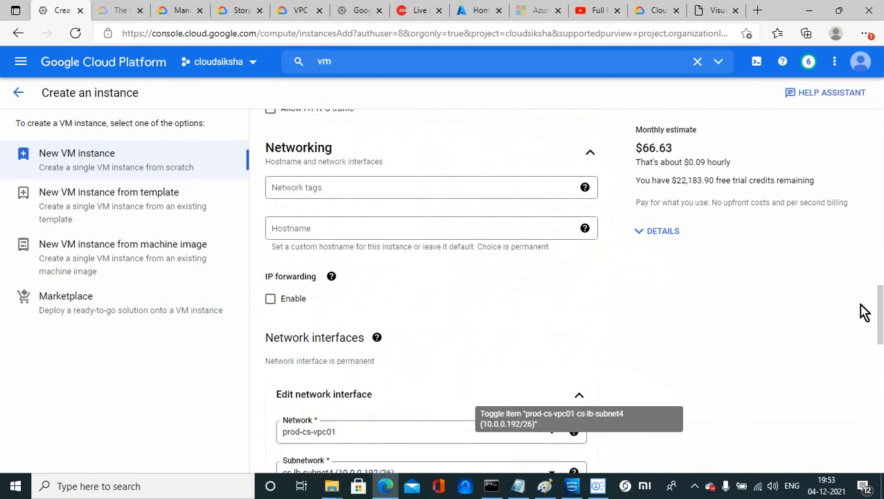
pyautogui.scroll(-2, 880, 305)
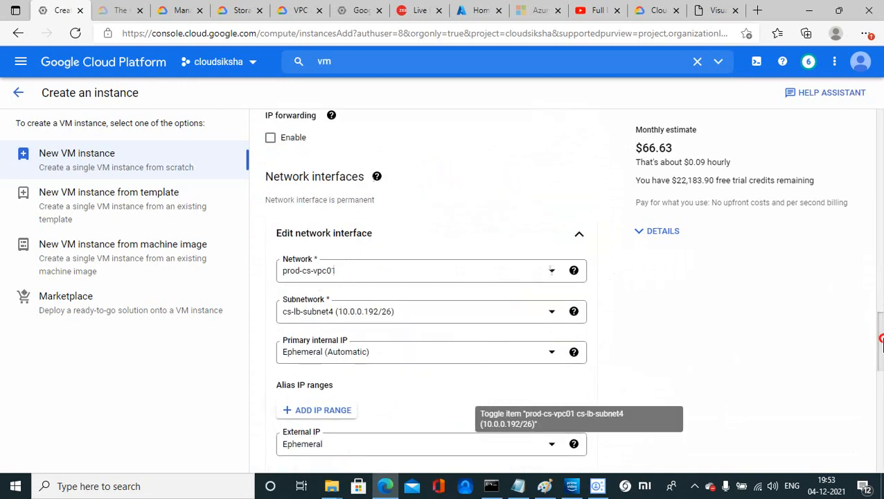
pyautogui.click(551, 311)
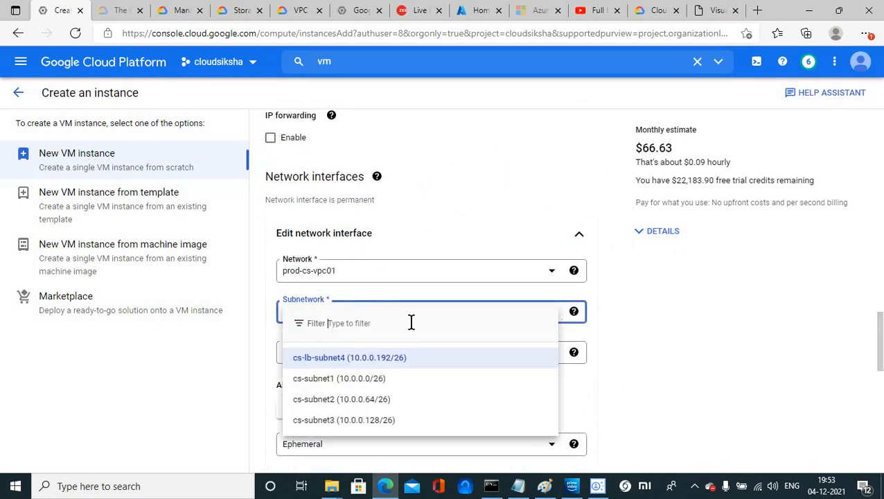
pyautogui.click(331, 402)
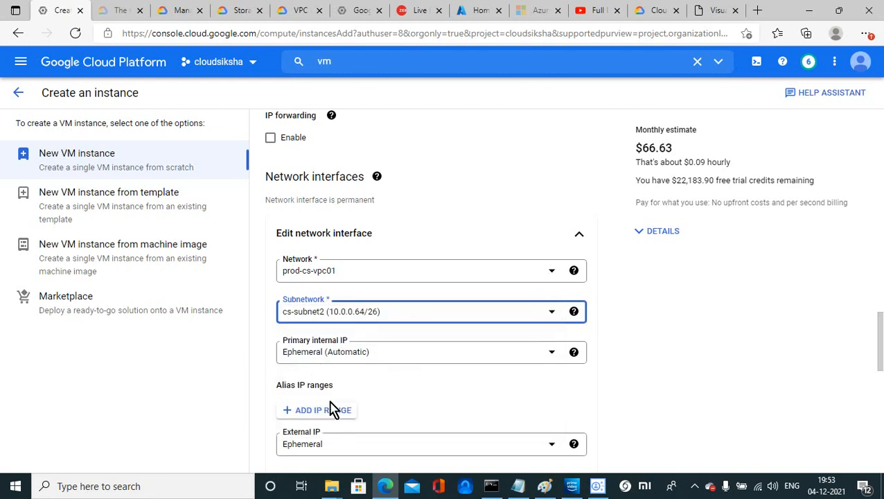
pyautogui.click(307, 444)
pyautogui.click(305, 383)
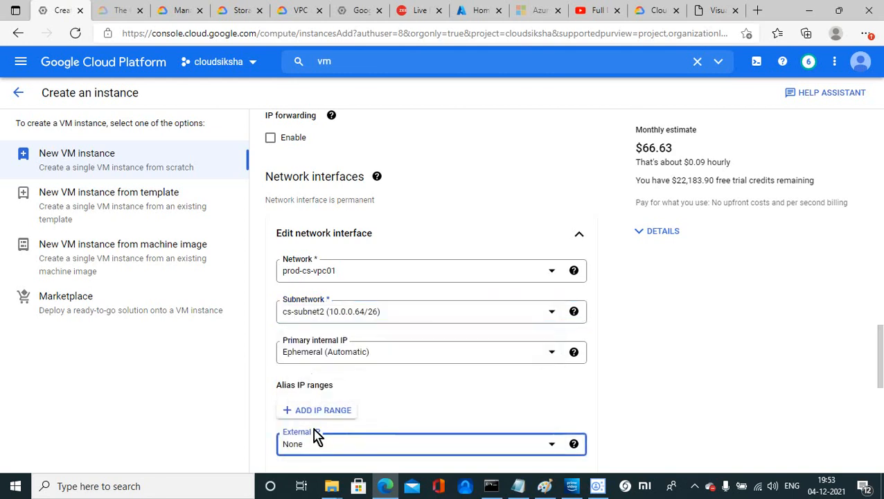
# Step: Create the vm-subnet2 instance with the configured settings
pyautogui.moveTo(882, 350); pyautogui.dragTo(881, 423)
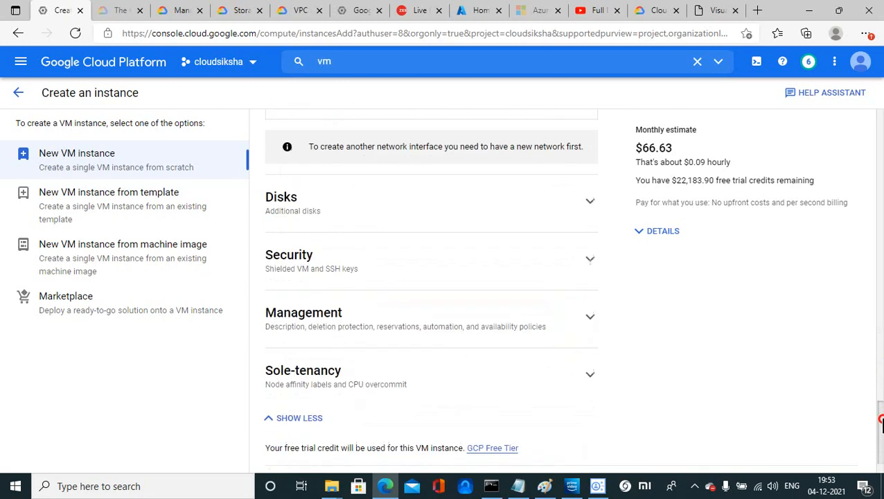
pyautogui.click(322, 440)
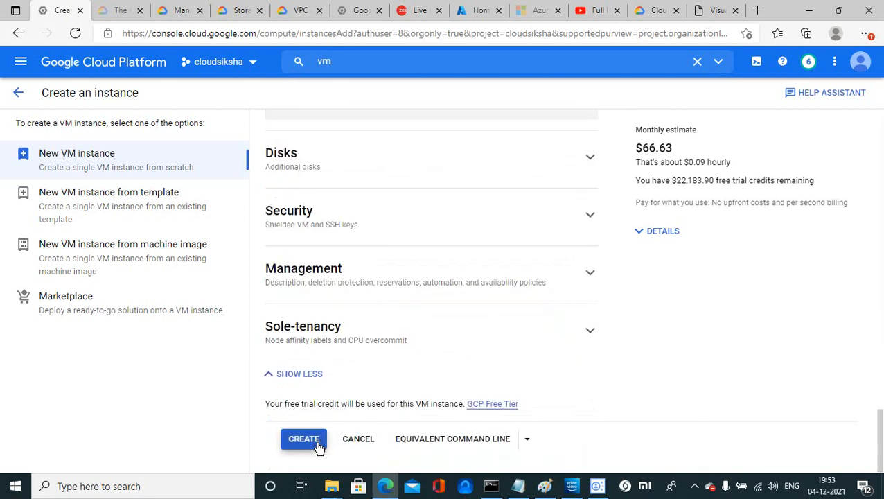
pyautogui.click(695, 485)
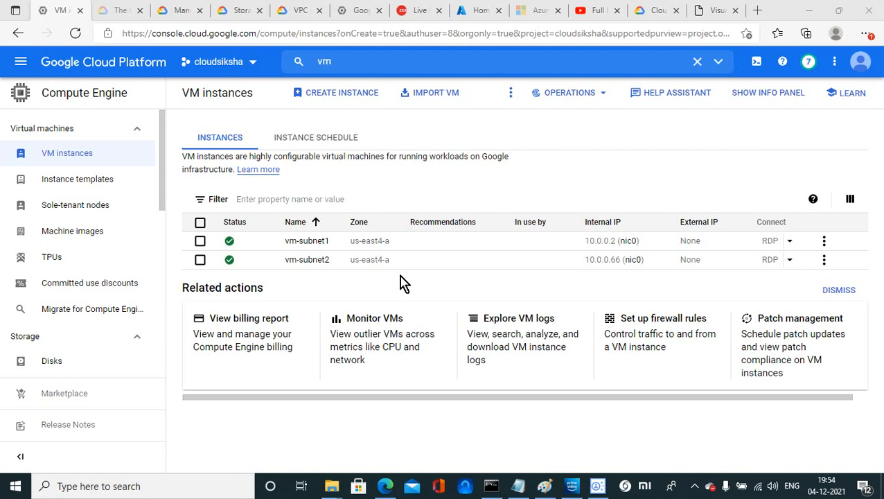
# Step: Close the outdated browser tab showing the prod project's VM instance details
pyautogui.click(363, 10)
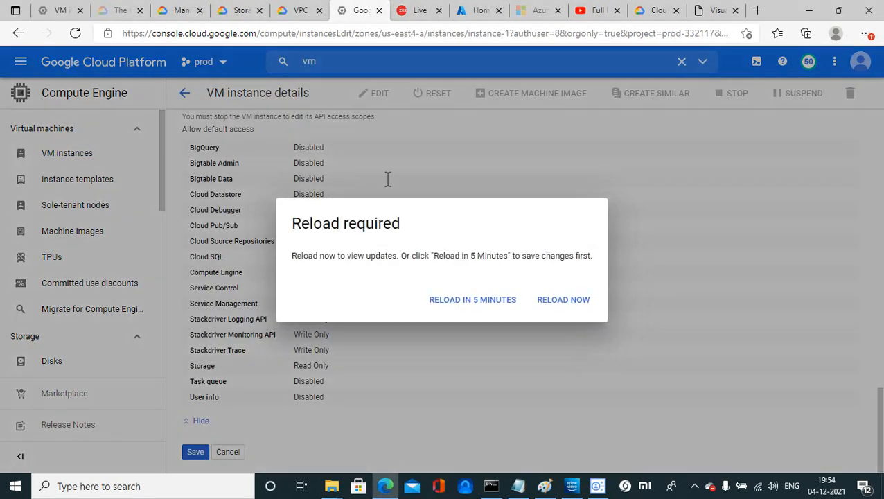
pyautogui.click(561, 312)
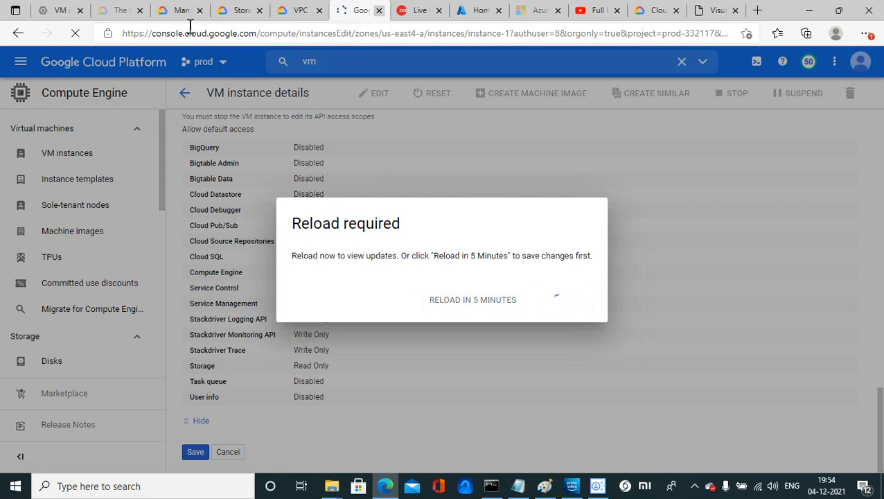
pyautogui.hotkey('ctrl', 'w')
# Step: Duplicate the browser tab with the cloudsiksha VM instances list and return to the original tab
pyautogui.rightClick(61, 15)
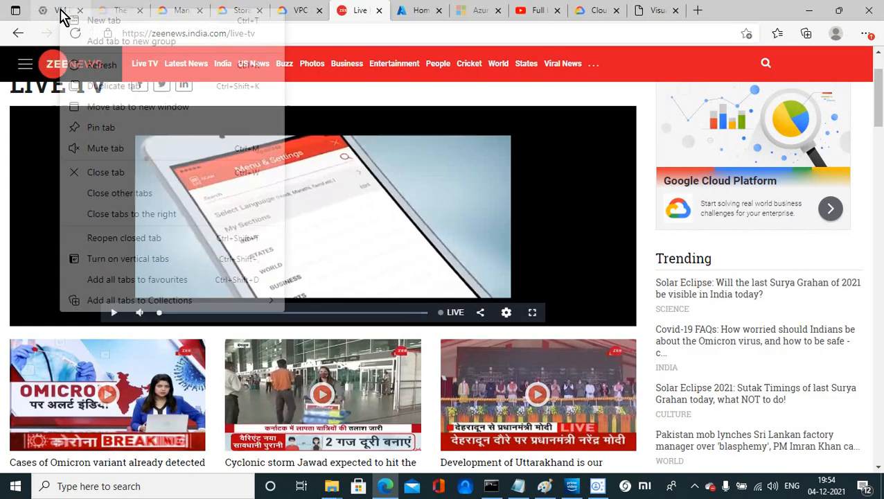
pyautogui.click(104, 87)
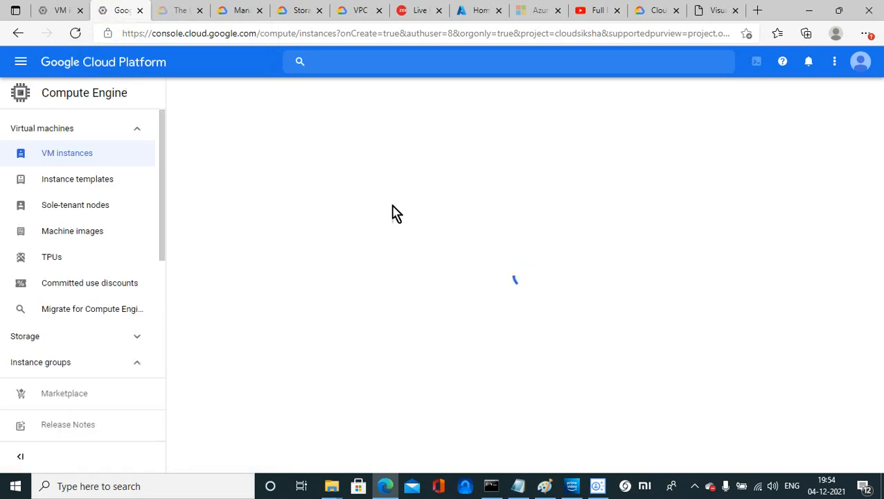
pyautogui.click(52, 15)
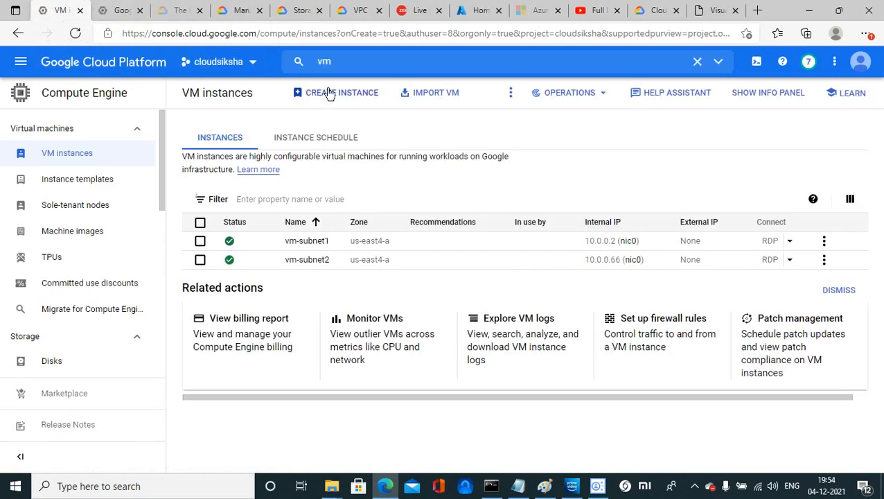
# Step: Look up firewall in the console and open the Firewall page of VPC network
pyautogui.click(321, 60)
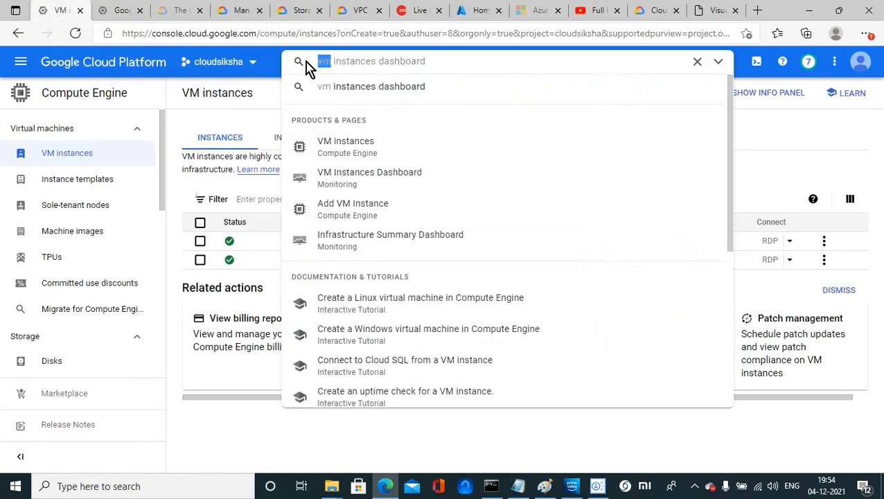
pyautogui.write('firewall')
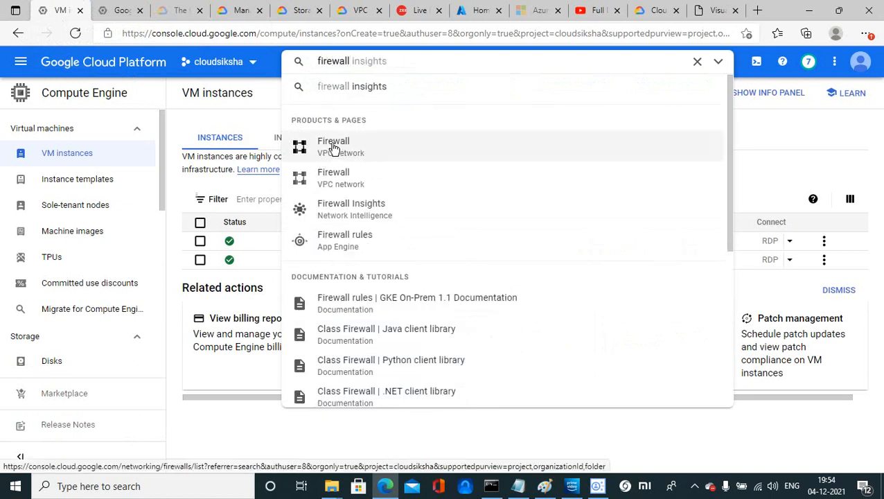
pyautogui.click(21, 64)
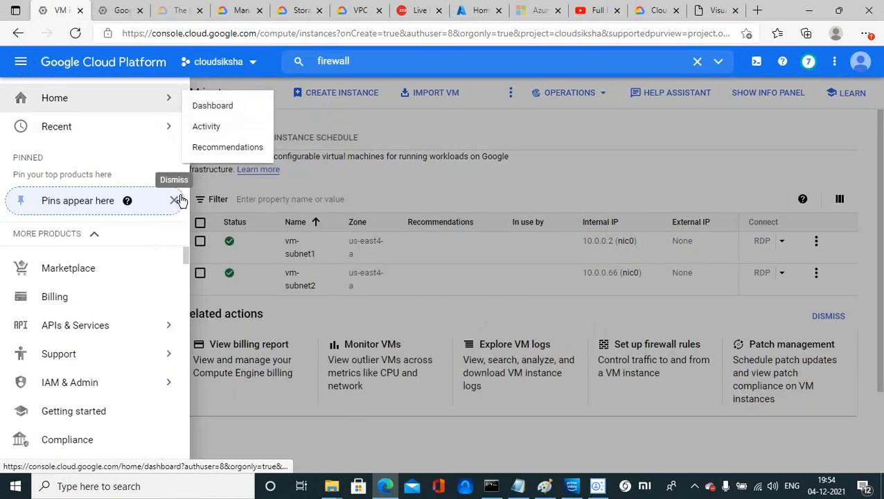
pyautogui.moveTo(186, 256); pyautogui.dragTo(194, 328)
pyautogui.moveTo(112, 379)
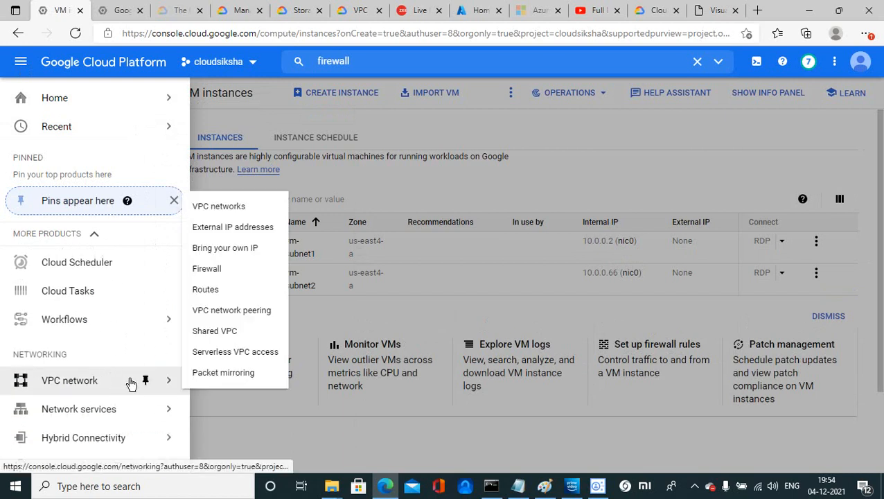
pyautogui.click(207, 270)
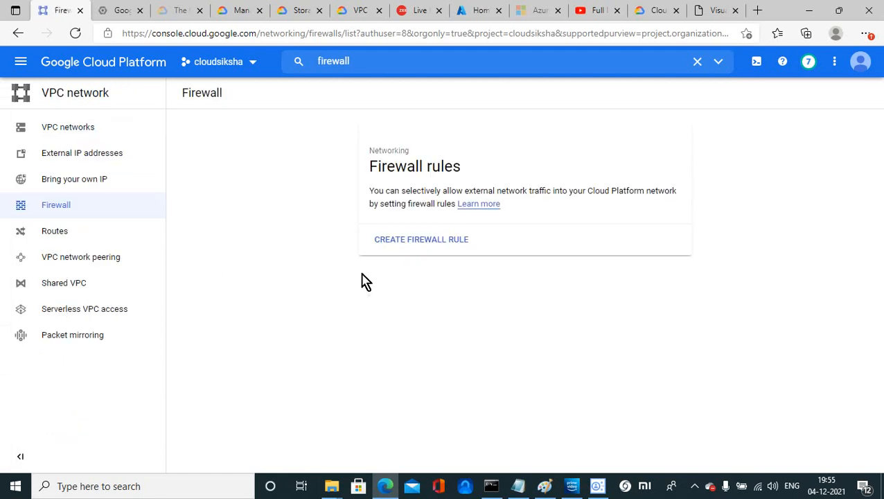
# Step: Start a new firewall rule and name it fw-vm-cs1
pyautogui.click(389, 248)
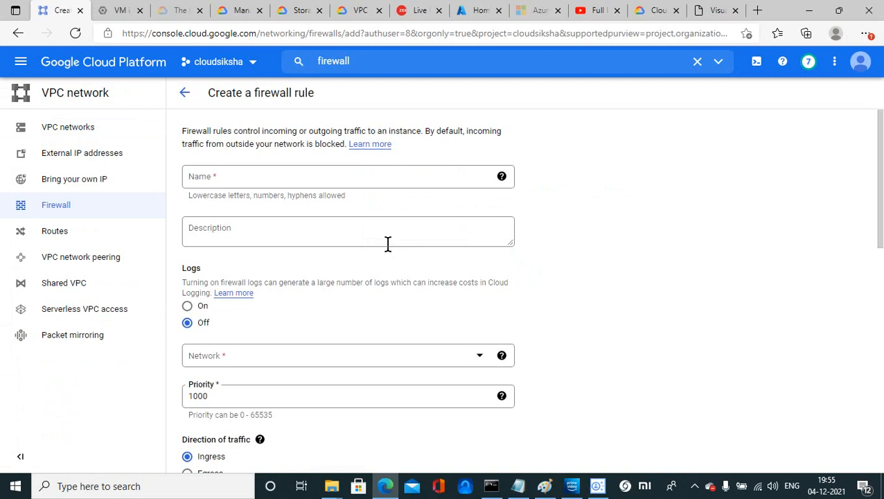
pyautogui.click(251, 181)
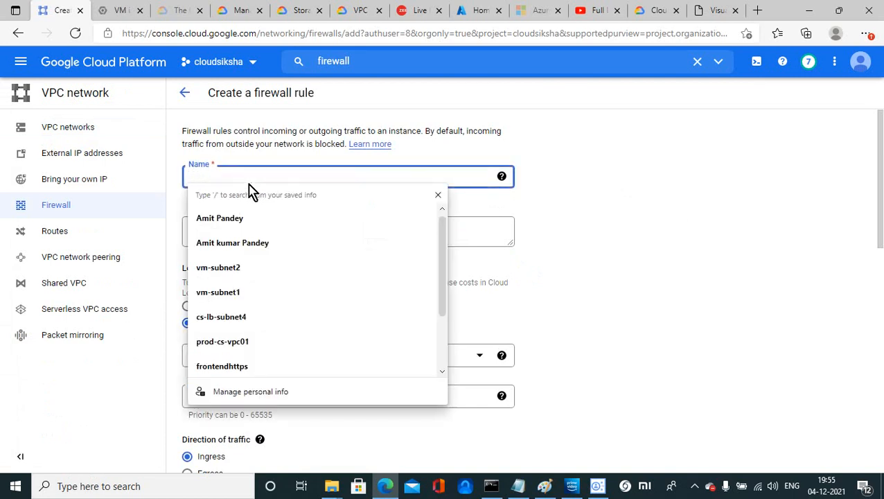
pyautogui.write('f')
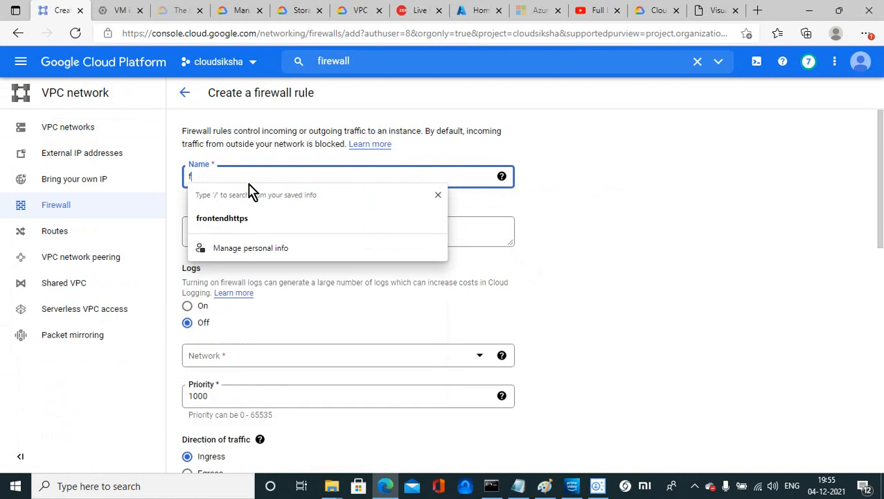
pyautogui.write('w-')
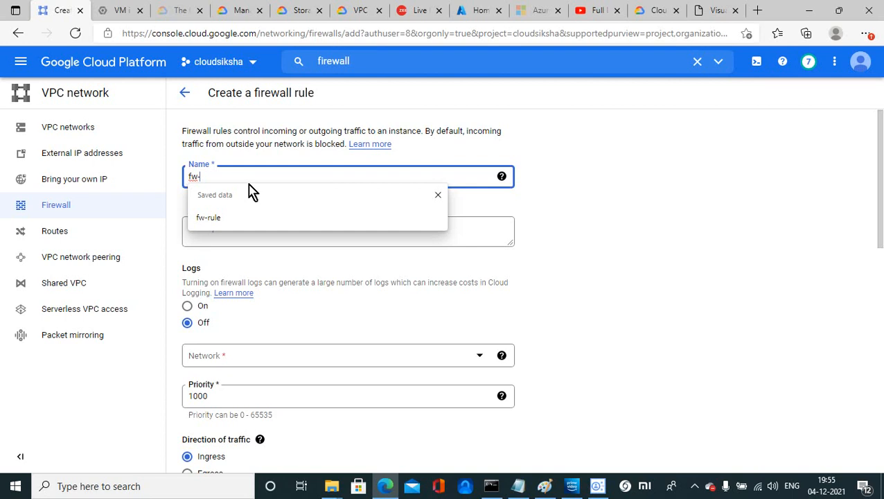
pyautogui.write('vm-cs1')
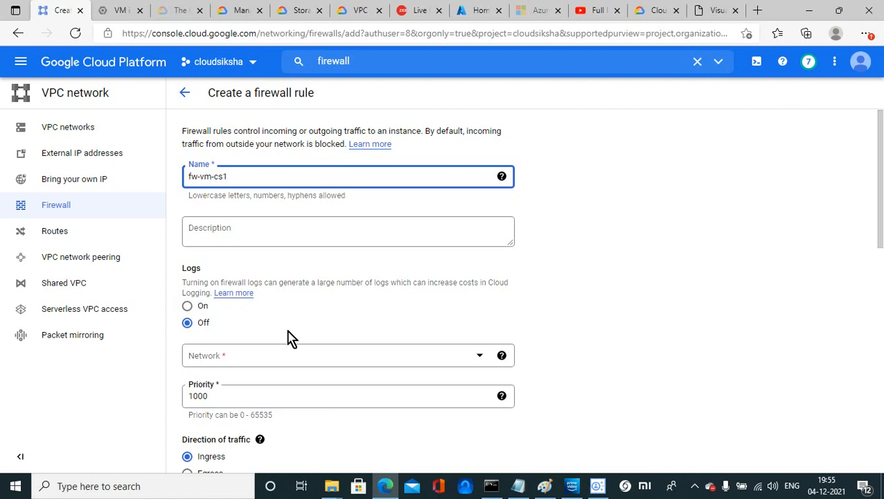
# Step: Assign the firewall rule to network prod-cs-vpc01 and set its priority to 100
pyautogui.moveTo(882, 201); pyautogui.dragTo(879, 245)
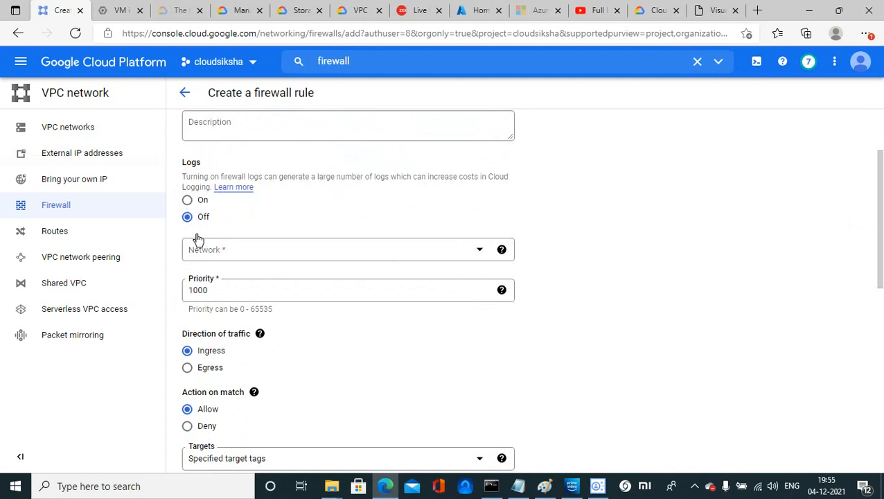
pyautogui.click(224, 253)
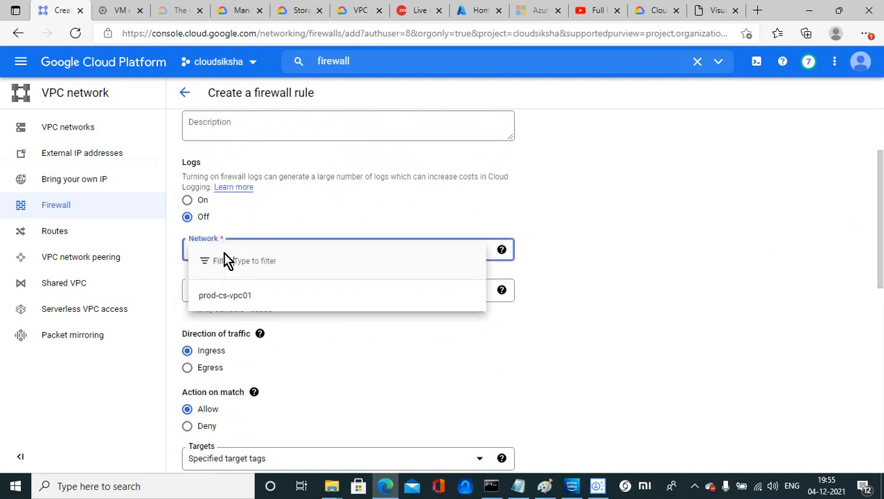
pyautogui.click(225, 296)
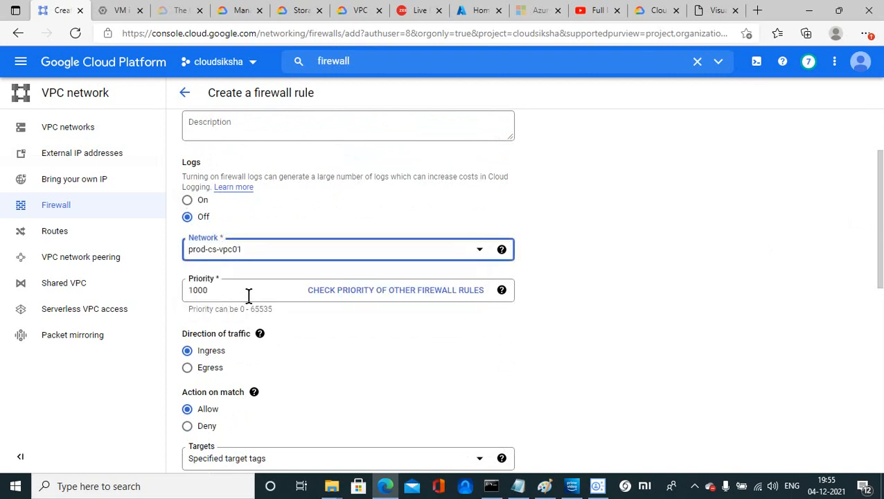
pyautogui.click(225, 291)
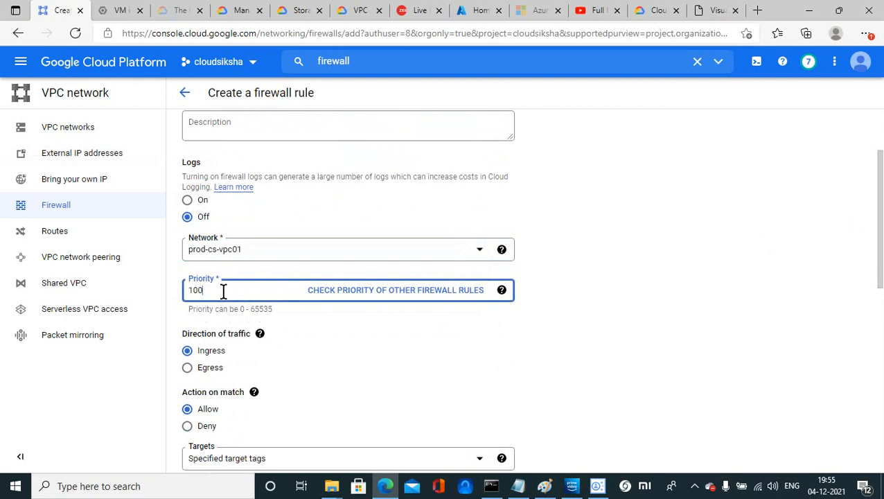
pyautogui.click(343, 344)
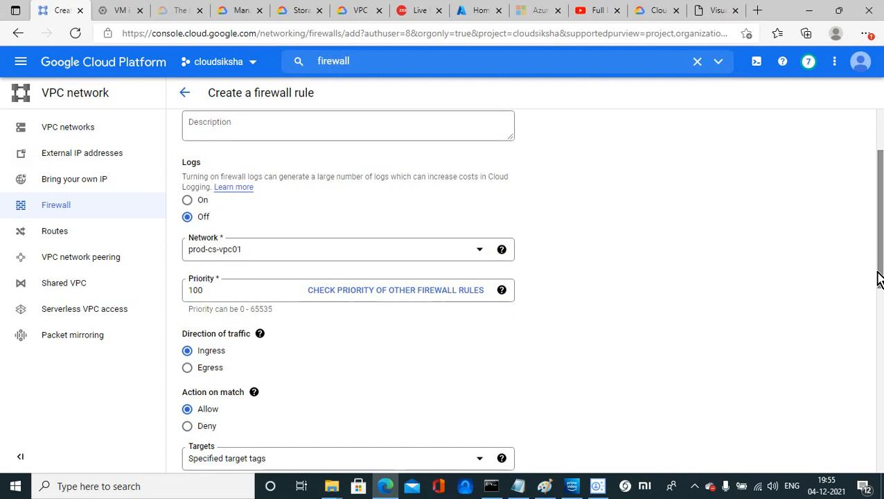
# Step: Keep the rule's targets on Specified target tags and add the target tag fwvmcs
pyautogui.scroll(-1, 879, 245)
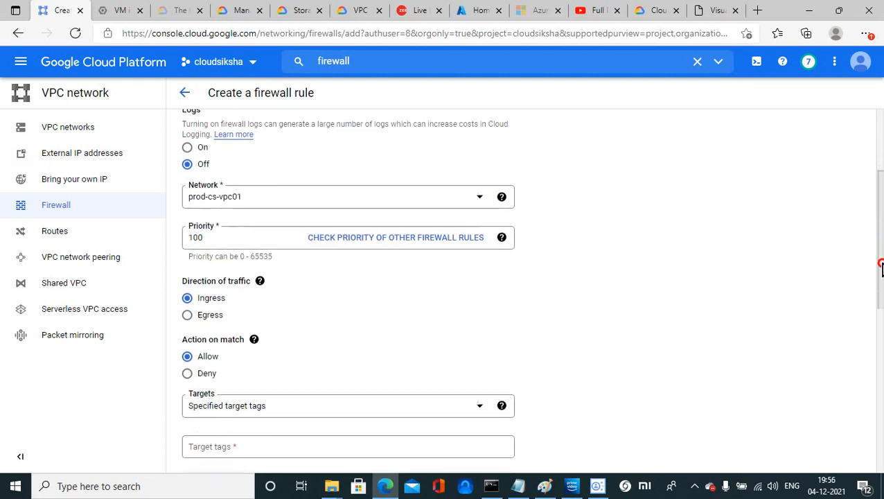
pyautogui.click(221, 409)
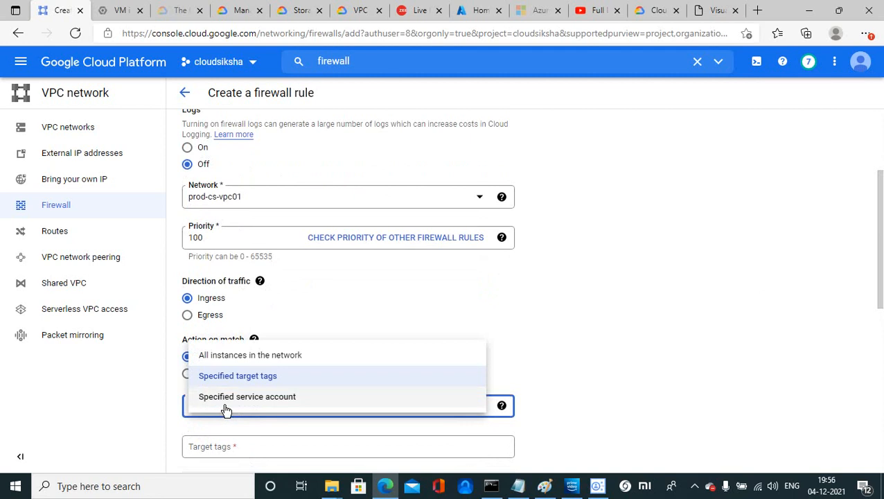
pyautogui.click(221, 456)
pyautogui.rightClick(220, 458)
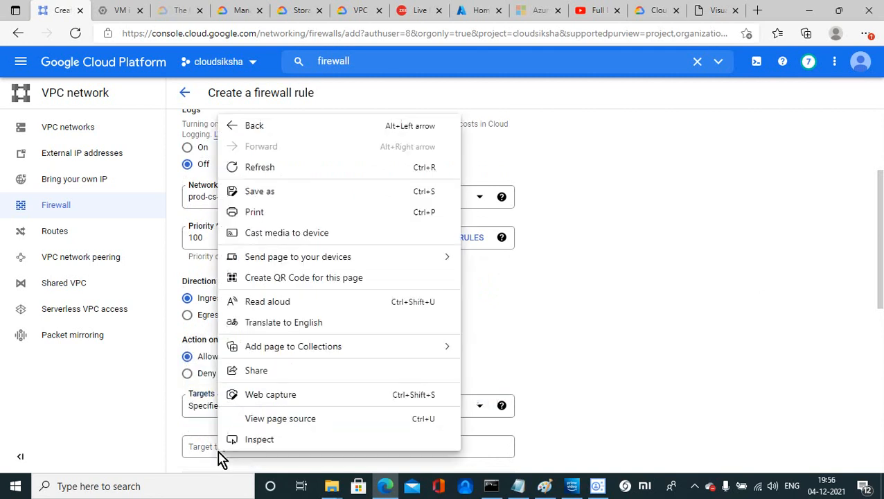
pyautogui.click(203, 449)
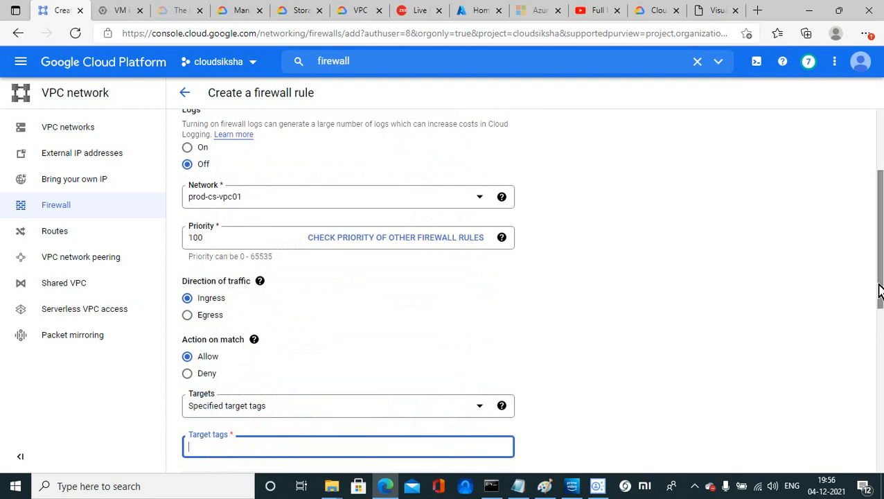
pyautogui.moveTo(878, 291)
pyautogui.mouseDown()
pyautogui.moveTo(875, 239)
pyautogui.moveTo(881, 300)
pyautogui.mouseUp()
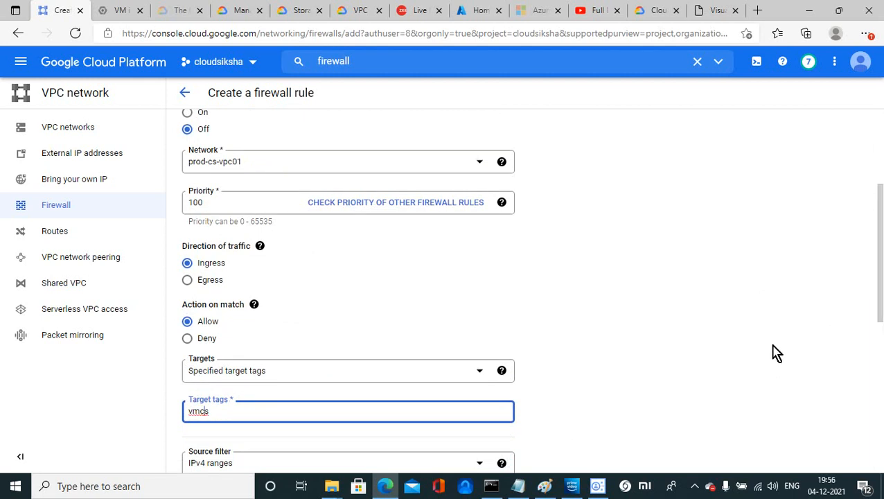
pyautogui.write('fw')
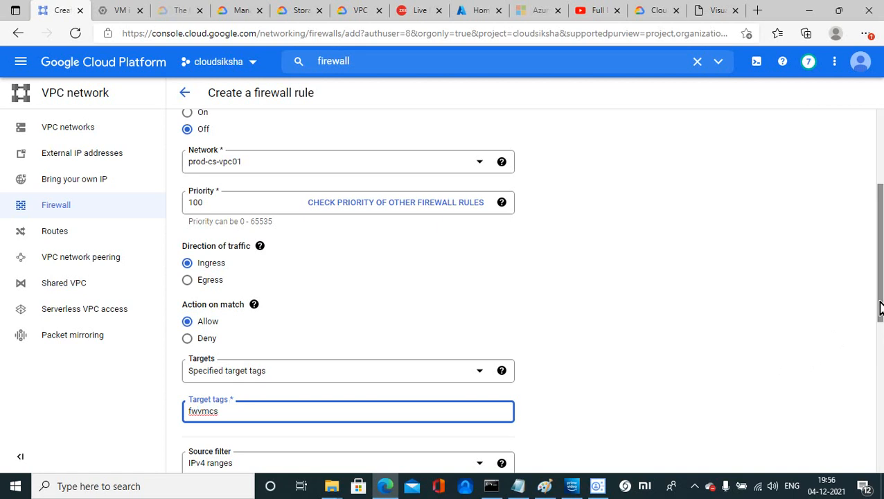
pyautogui.moveTo(880, 309); pyautogui.dragTo(880, 369)
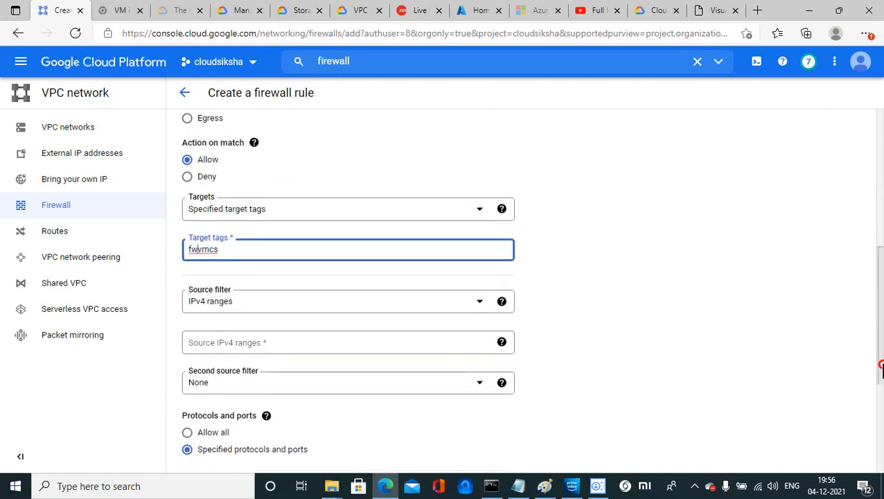
pyautogui.click(294, 345)
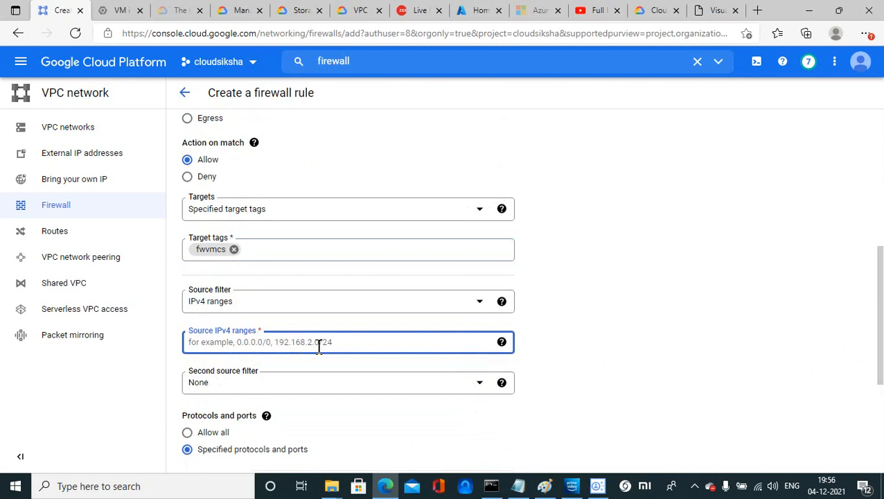
pyautogui.write('10')
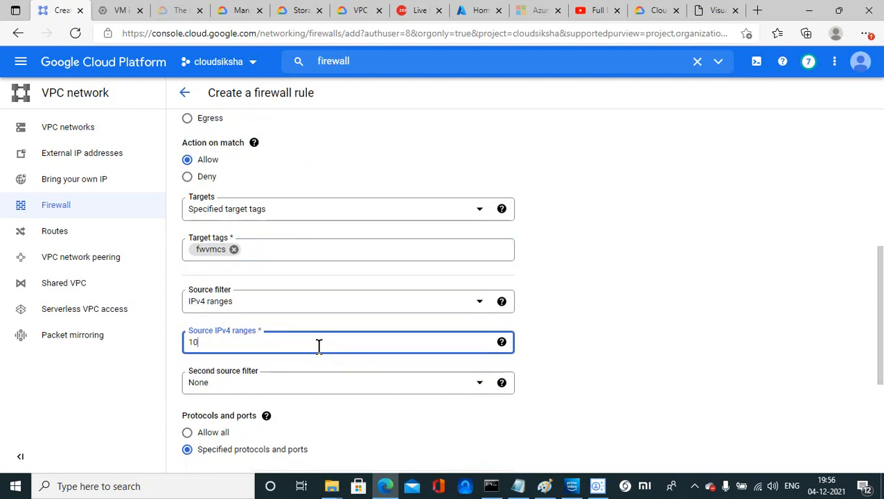
pyautogui.write('.0.0.0/')
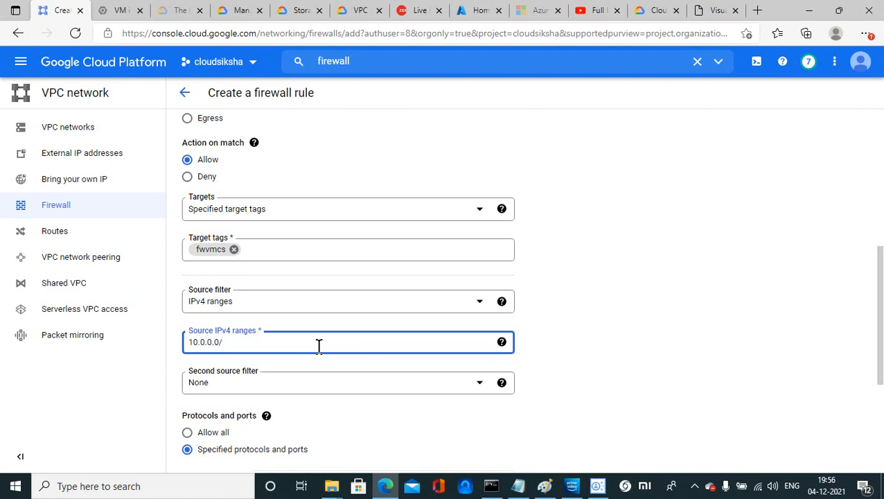
pyautogui.press('BackSpace')
pyautogui.press('BackSpace')
pyautogui.press('BackSpace')
pyautogui.press('BackSpace')
pyautogui.press('BackSpace')
pyautogui.press('BackSpace')
pyautogui.press('BackSpace')
pyautogui.press('BackSpace')
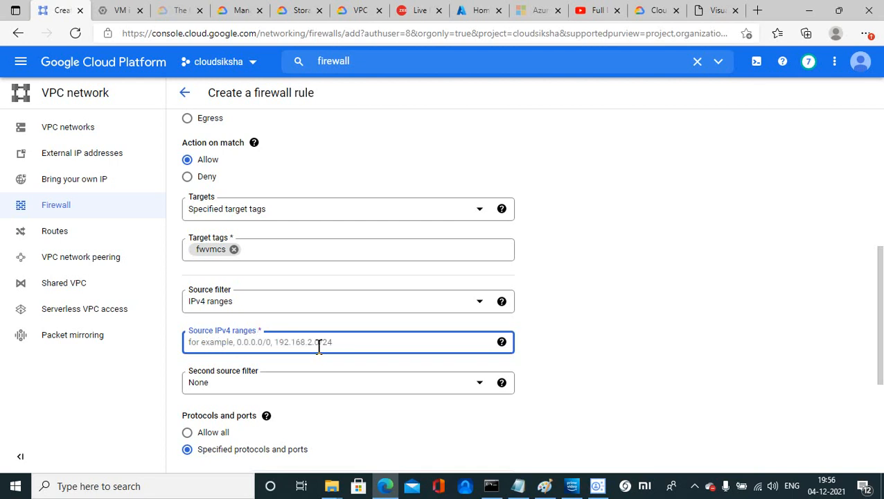
# Step: Create the firewall rule with source IPv4 range 0.0.0.0/24 and all protocols and ports allowed
pyautogui.write('0.0.0.0/24')
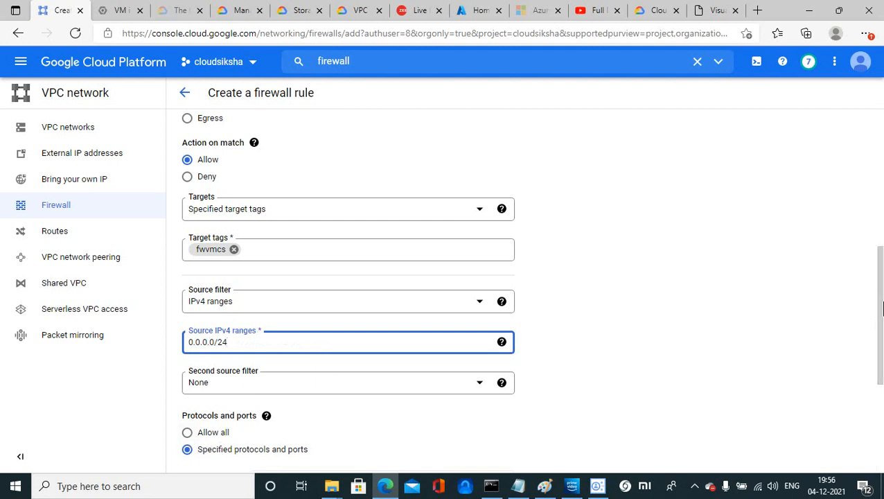
pyautogui.moveTo(874, 282); pyautogui.dragTo(875, 330)
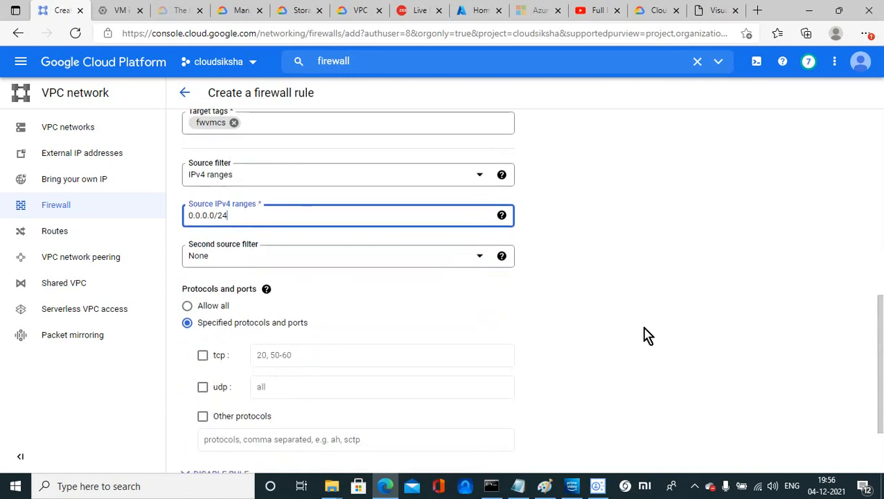
pyautogui.click(188, 308)
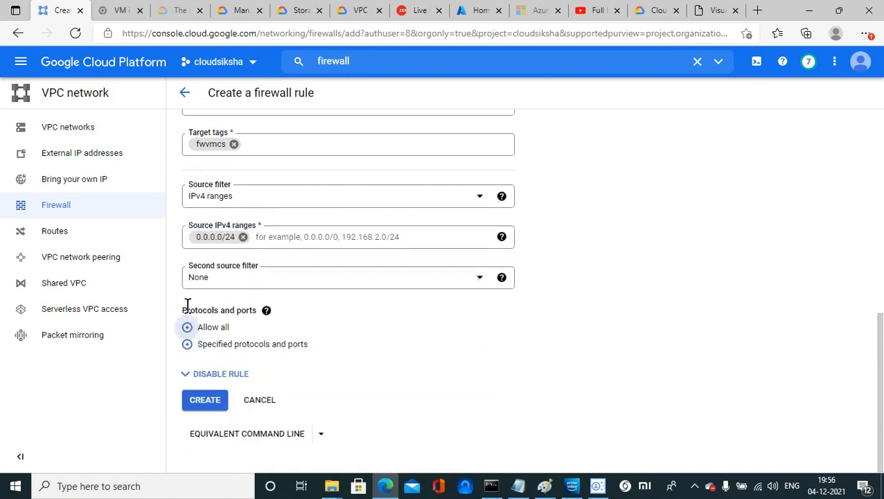
pyautogui.click(201, 408)
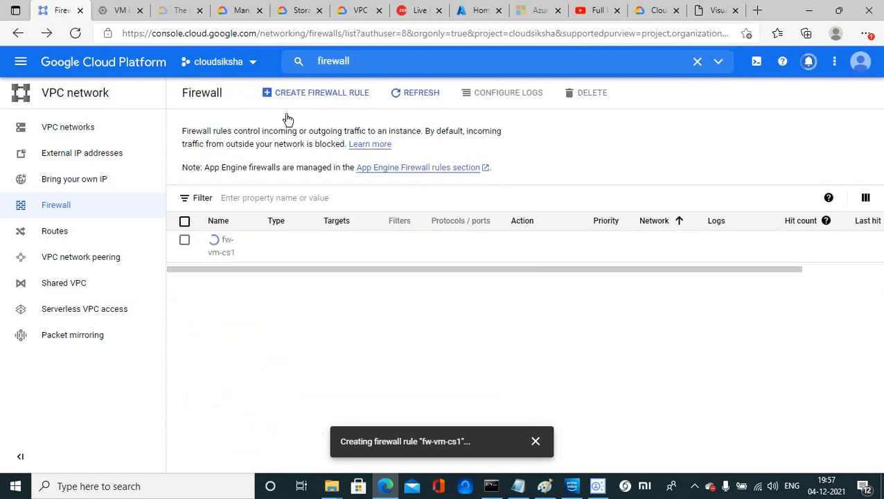
# Step: Edit the vm-subnet1 instance to add the network tag fw-vmcs and save the change
pyautogui.click(114, 10)
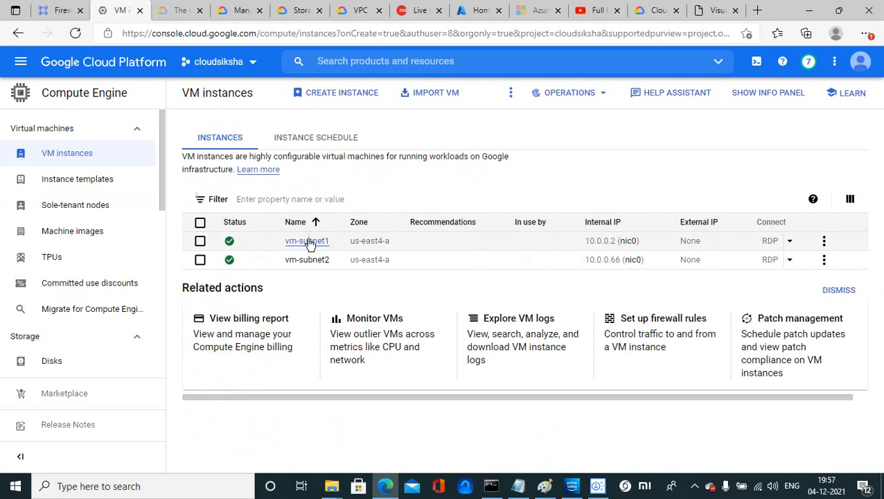
pyautogui.click(311, 241)
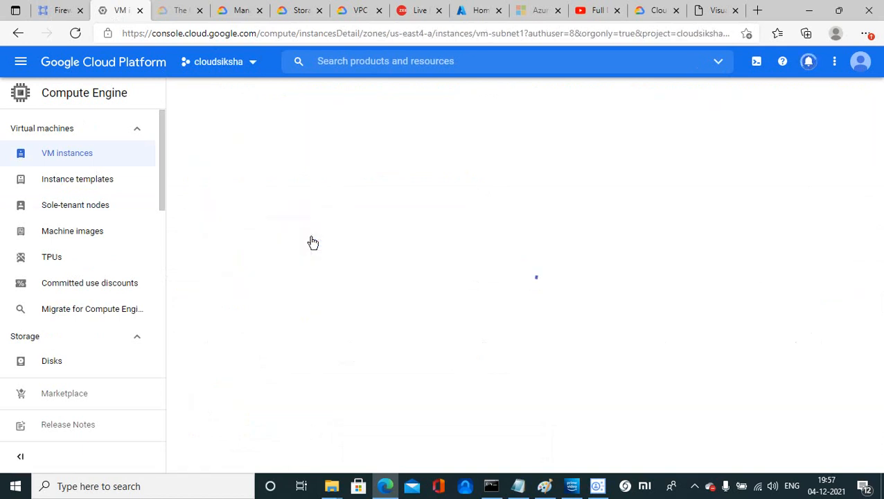
pyautogui.click(327, 97)
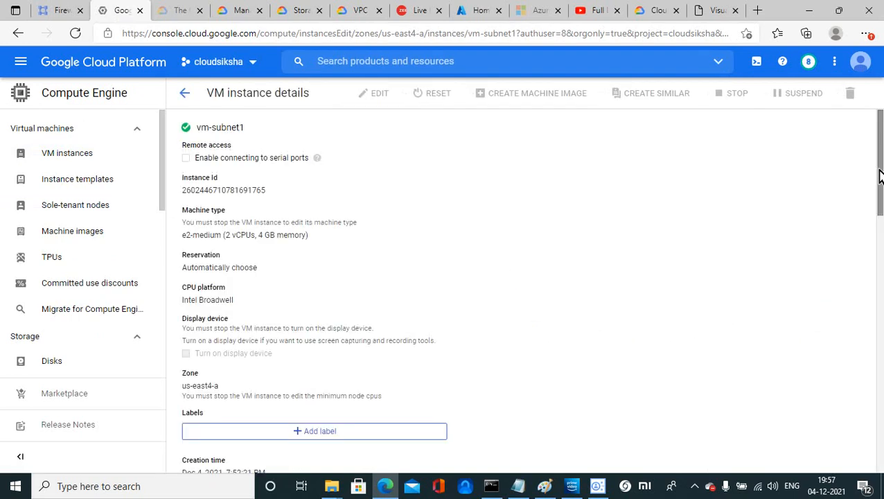
pyautogui.moveTo(880, 176); pyautogui.dragTo(881, 234)
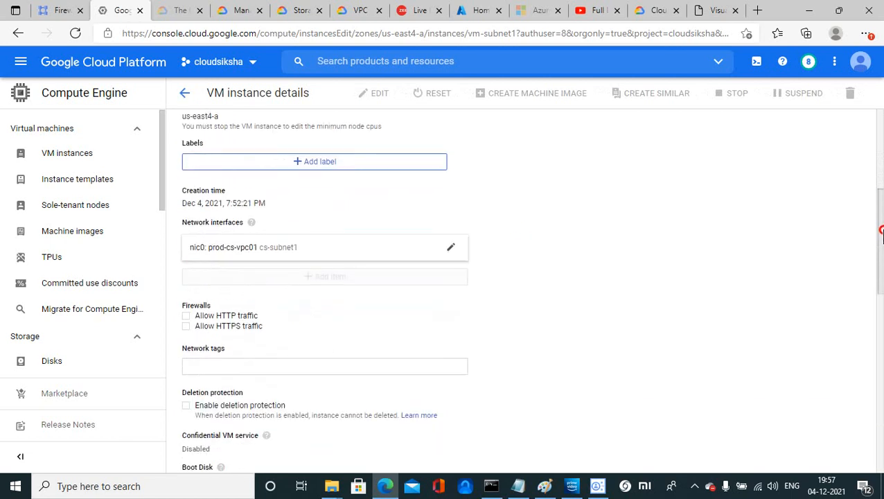
pyautogui.click(198, 366)
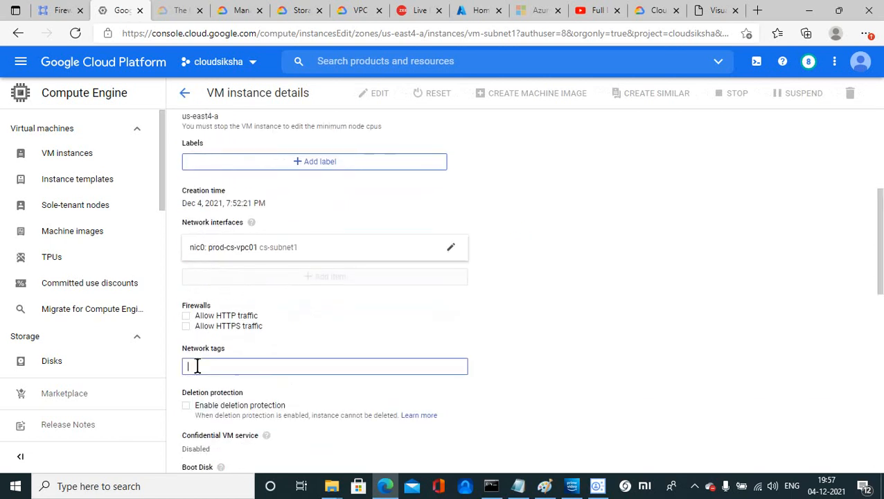
pyautogui.write('fw-vmcs')
pyautogui.click(880, 269)
pyautogui.moveTo(880, 269); pyautogui.dragTo(879, 445)
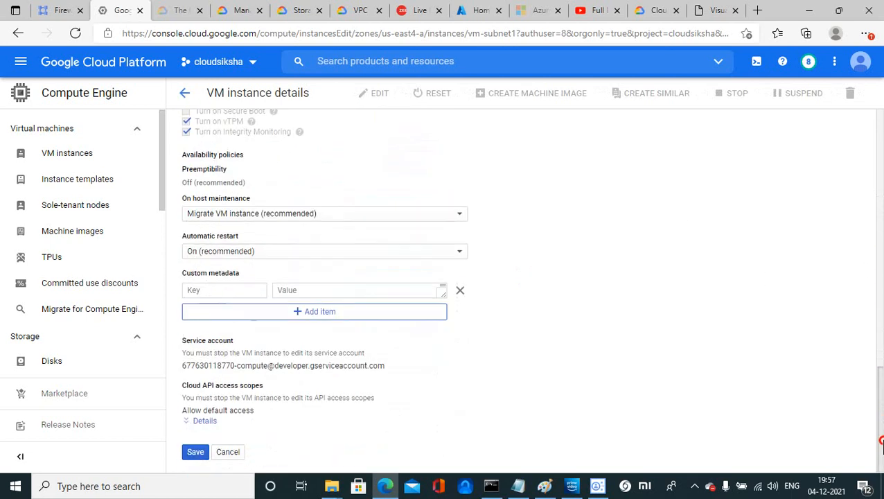
pyautogui.click(194, 455)
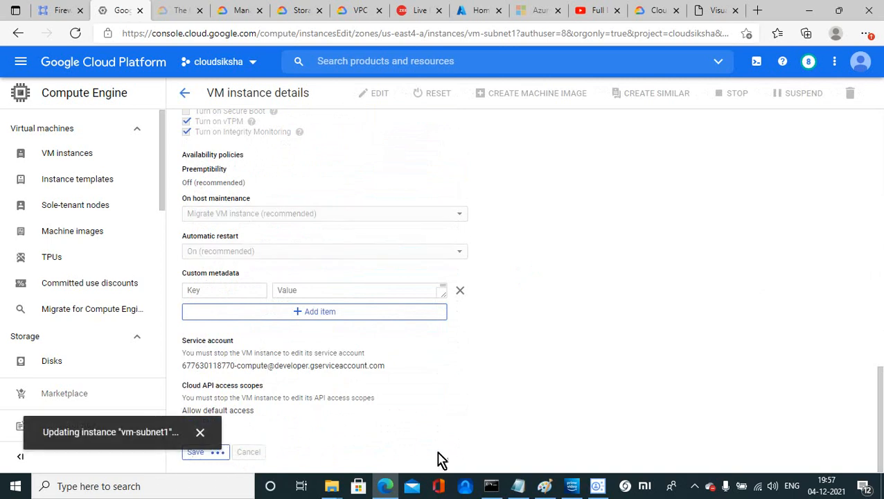
# Step: Go to the Identity-Aware Proxy page that lists the SSH and TCP resources
pyautogui.click(694, 486)
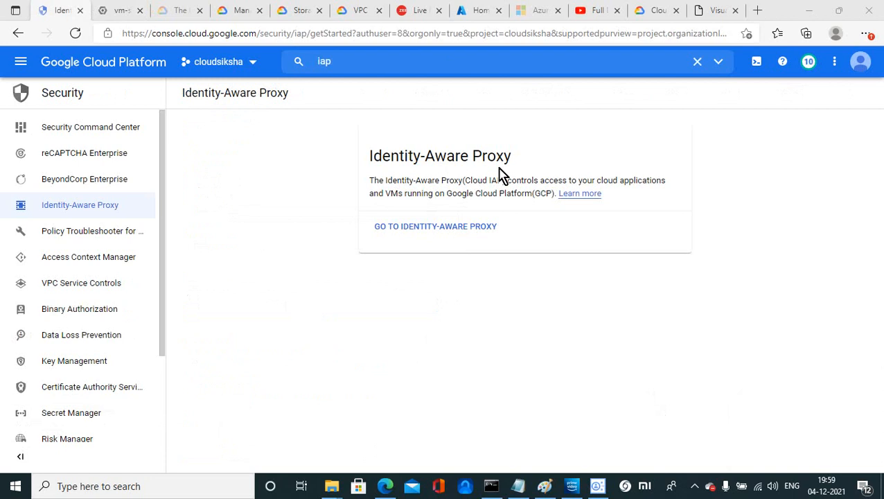
pyautogui.click(412, 227)
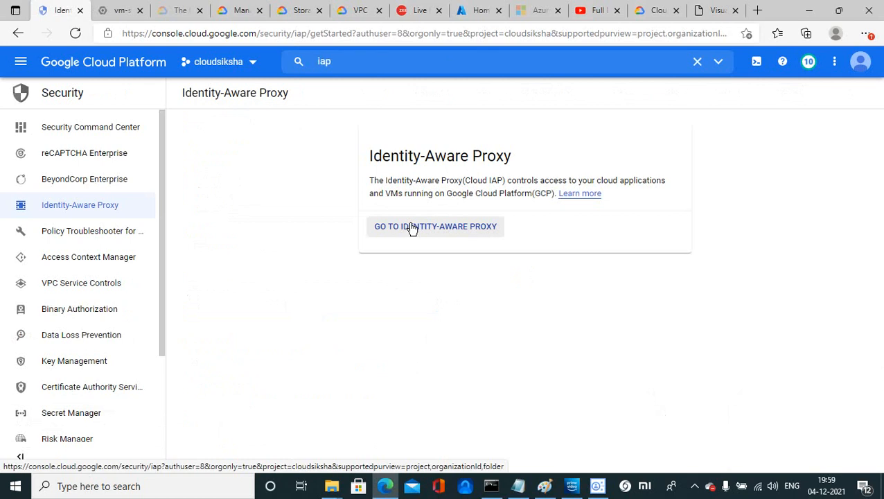
pyautogui.click(412, 227)
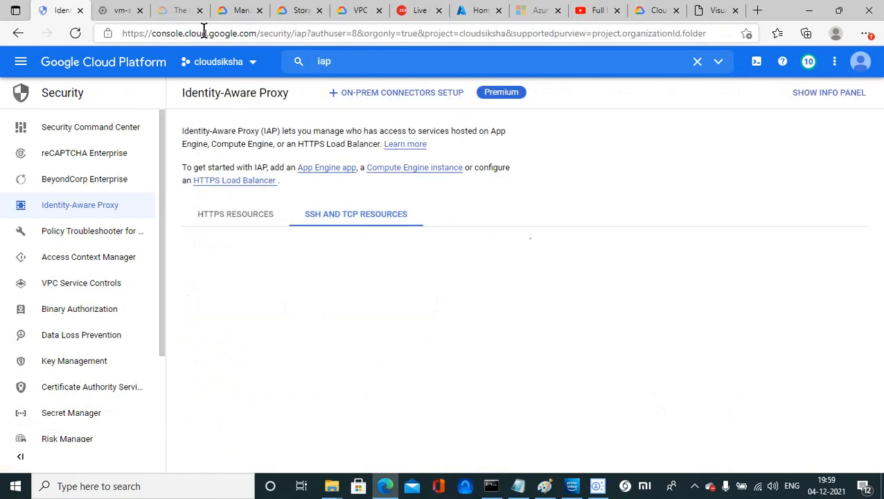
pyautogui.click(119, 14)
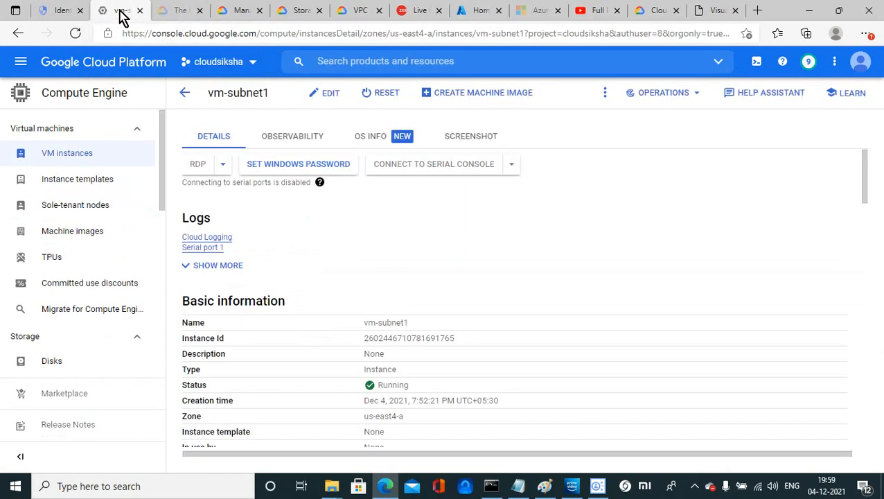
pyautogui.click(184, 93)
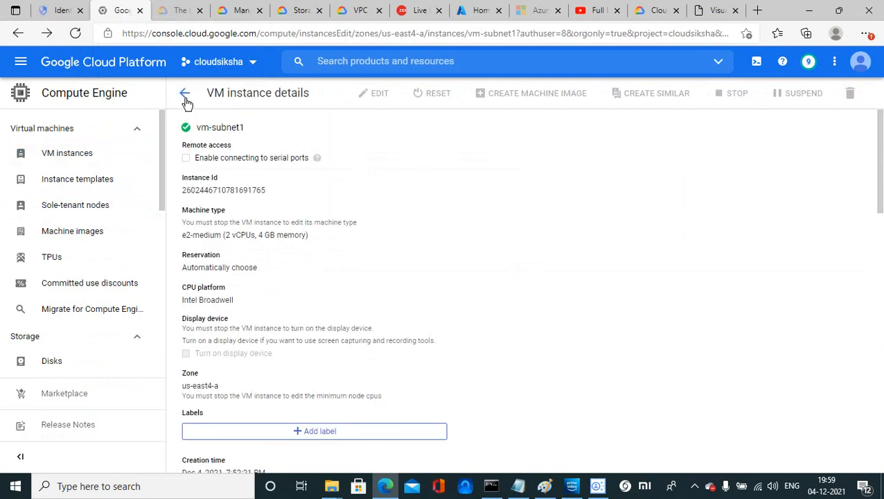
pyautogui.rightClick(186, 102)
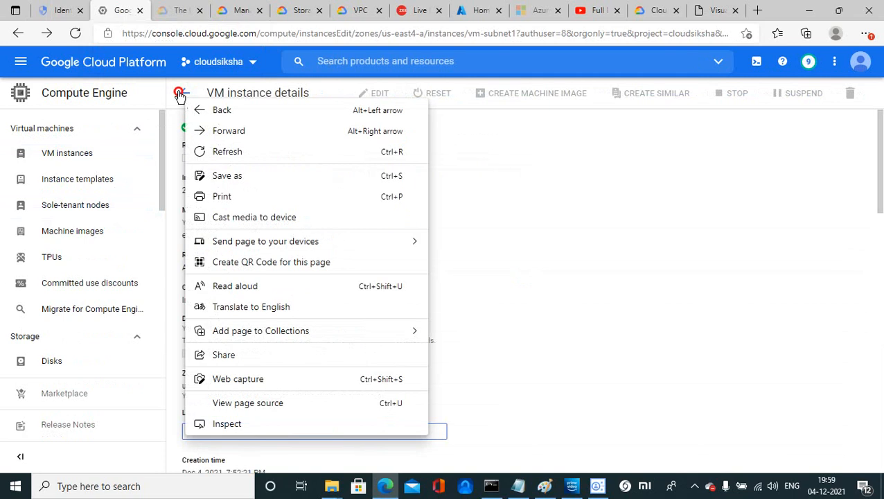
pyautogui.click(184, 98)
# Step: Return to the Identity-Aware Proxy resources and open the configuration error details of vm-subnet1
pyautogui.click(68, 12)
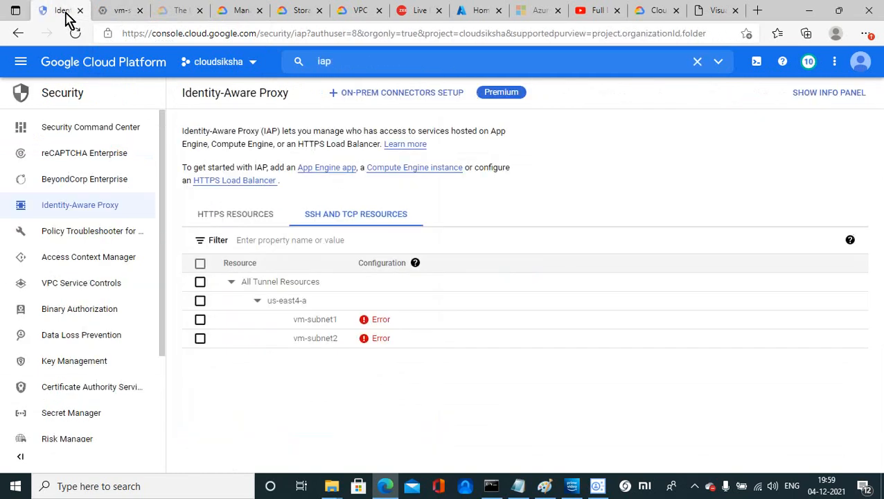
pyautogui.click(317, 321)
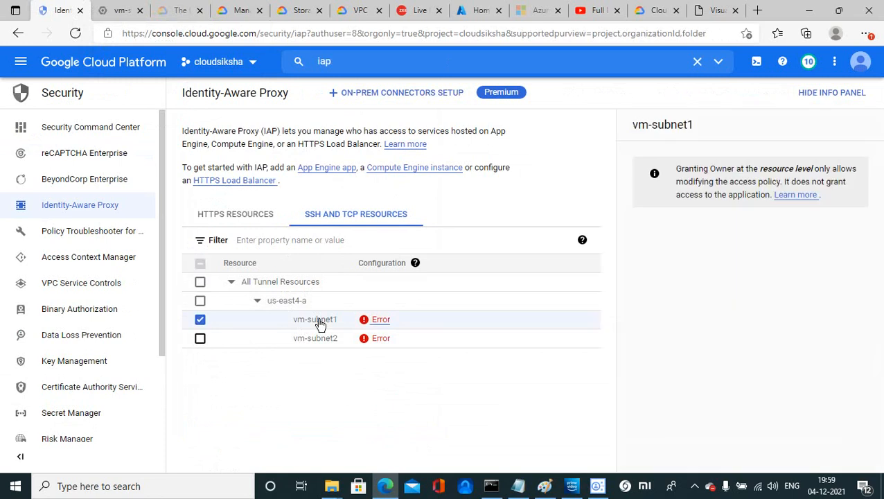
pyautogui.click(381, 329)
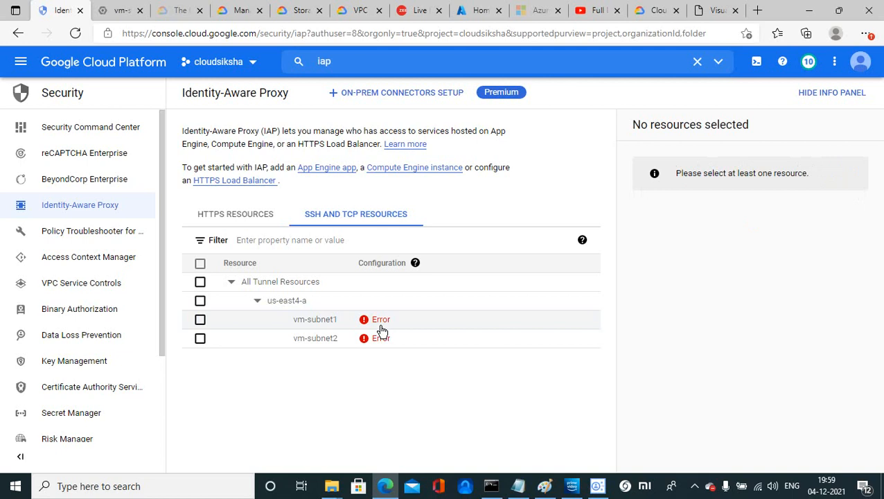
pyautogui.click(381, 322)
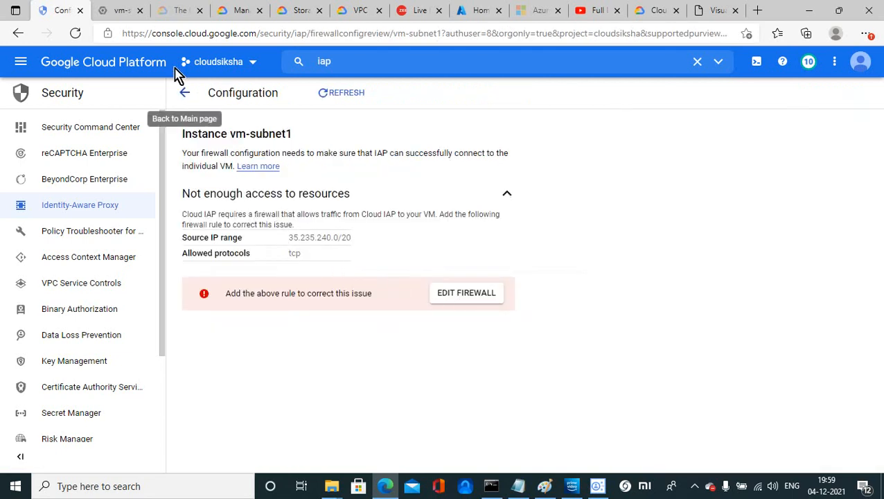
# Step: Duplicate the browser tab with the vm-subnet1 instance details
pyautogui.click(125, 16)
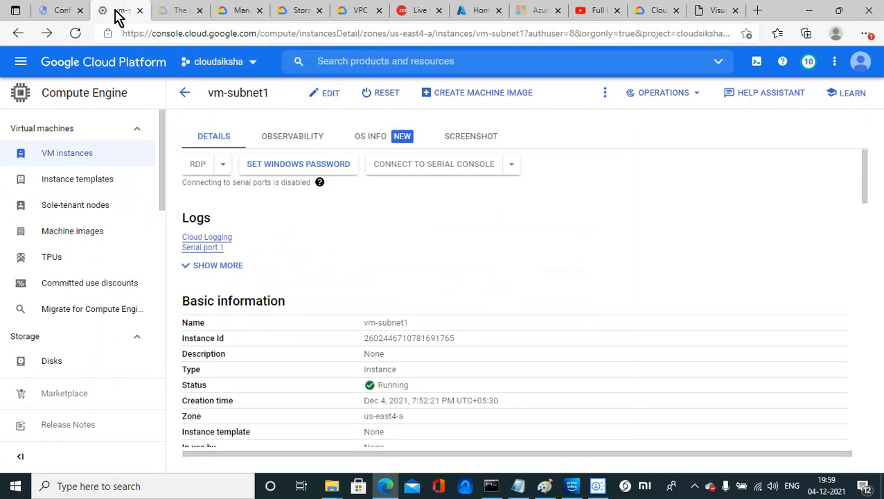
pyautogui.rightClick(118, 17)
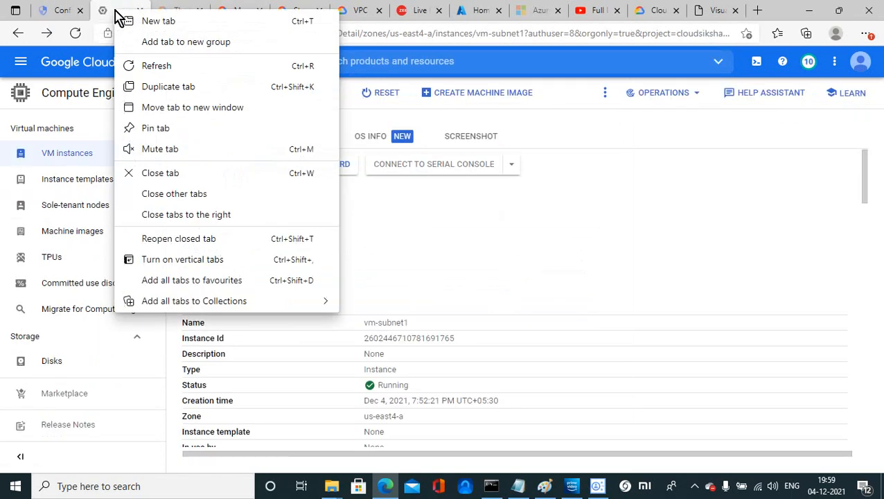
pyautogui.click(163, 88)
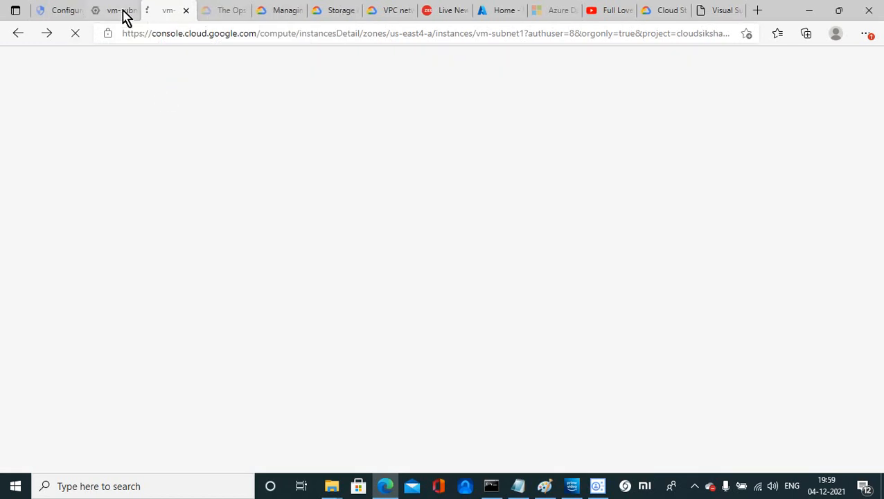
# Step: Search the console for firewall from the vm-subnet1 instance page
pyautogui.click(121, 14)
pyautogui.click(345, 62)
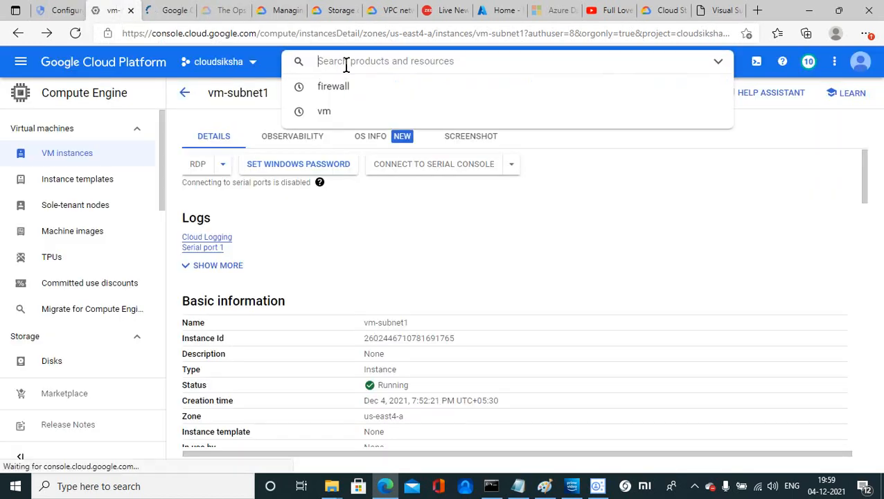
pyautogui.click(346, 86)
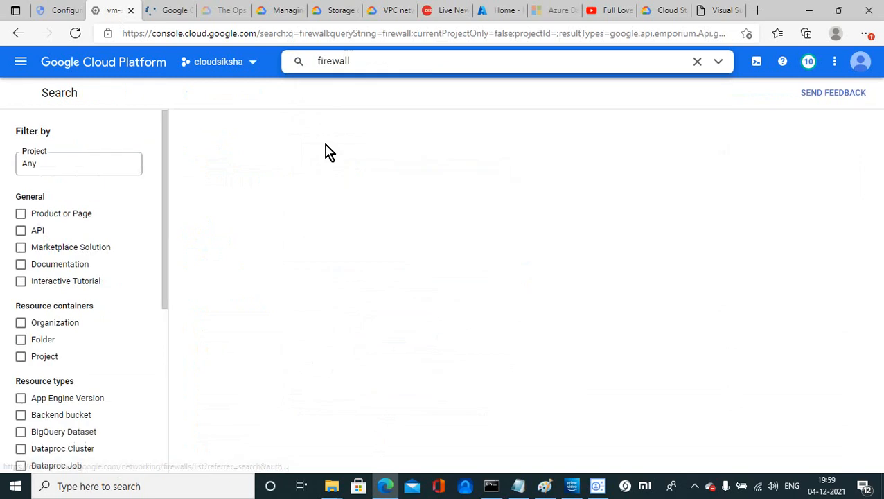
# Step: Copy the source IP range 35.235.240.0/20 from the Identity-Aware Proxy configuration page of vm-subnet1
pyautogui.click(64, 13)
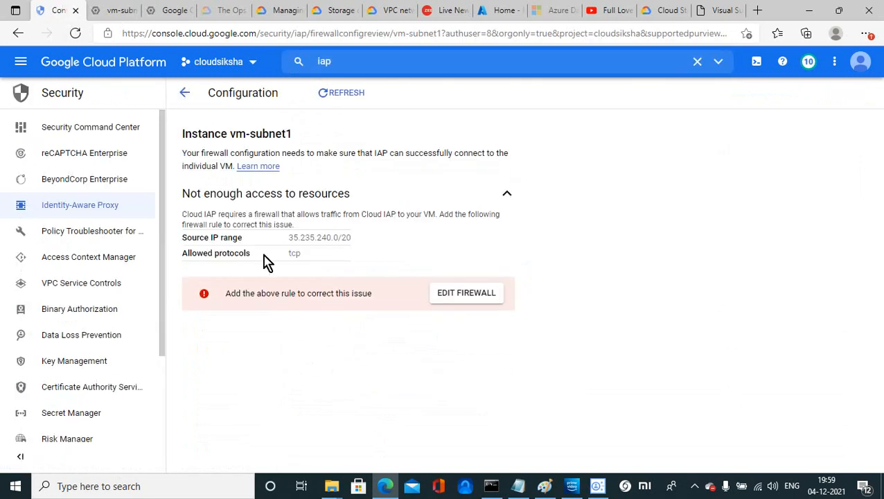
pyautogui.click(288, 238)
pyautogui.moveTo(289, 238); pyautogui.dragTo(350, 234)
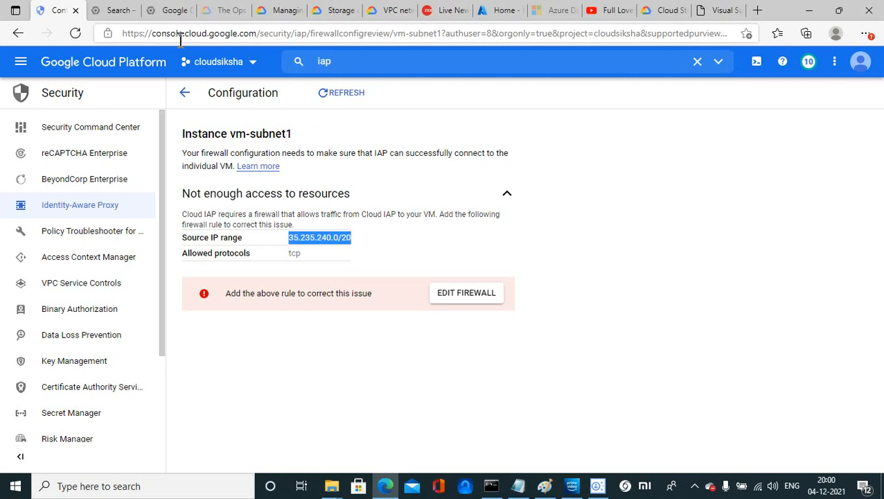
# Step: Return to the firewall search results and open the VPC network firewall rules list
pyautogui.click(113, 14)
pyautogui.click(230, 157)
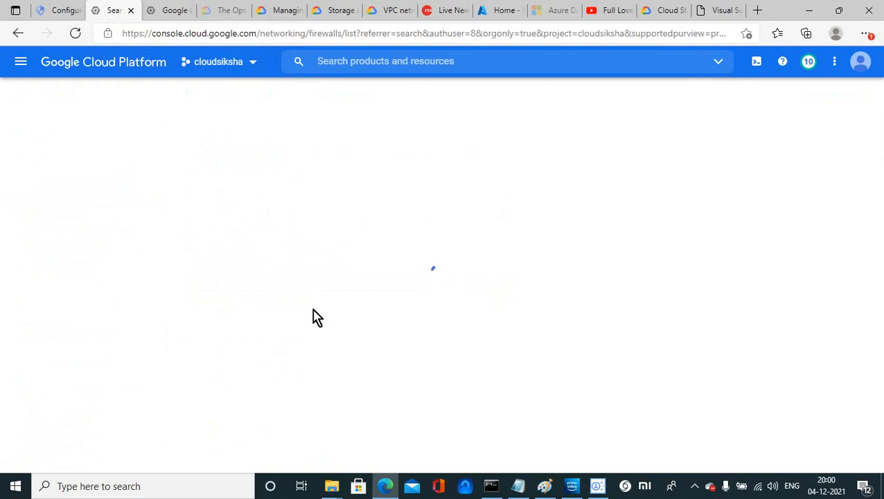
pyautogui.click(697, 488)
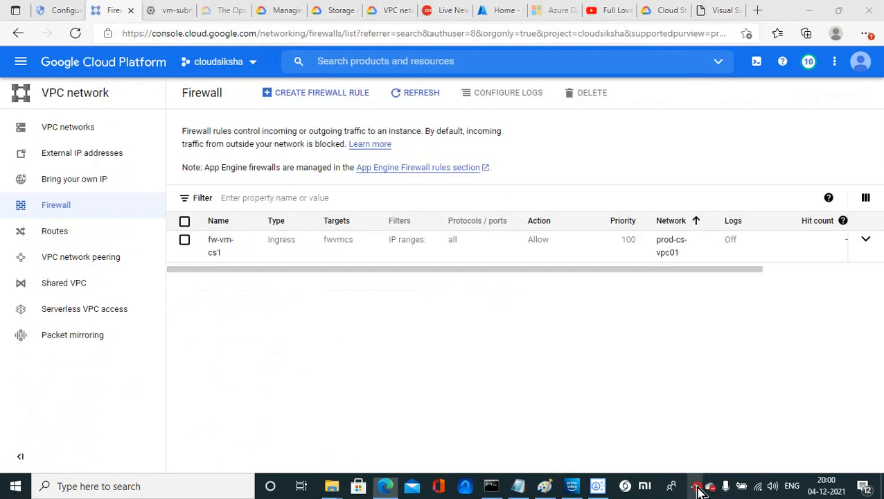
# Step: Create the ingress firewall rule iap-cs on prod-cs-vpc01 with priority 101, target tag iapcs and source range 35.235.240.0/20, allowing all protocols and ports
pyautogui.click(324, 96)
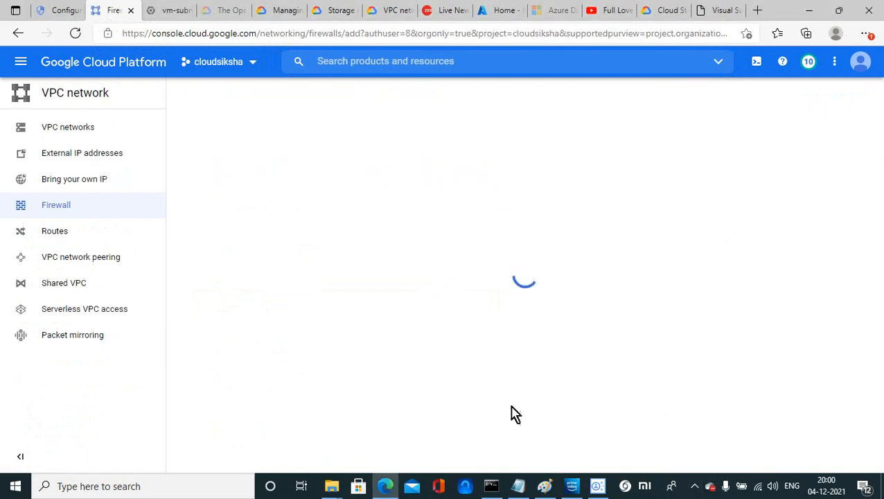
pyautogui.click(695, 487)
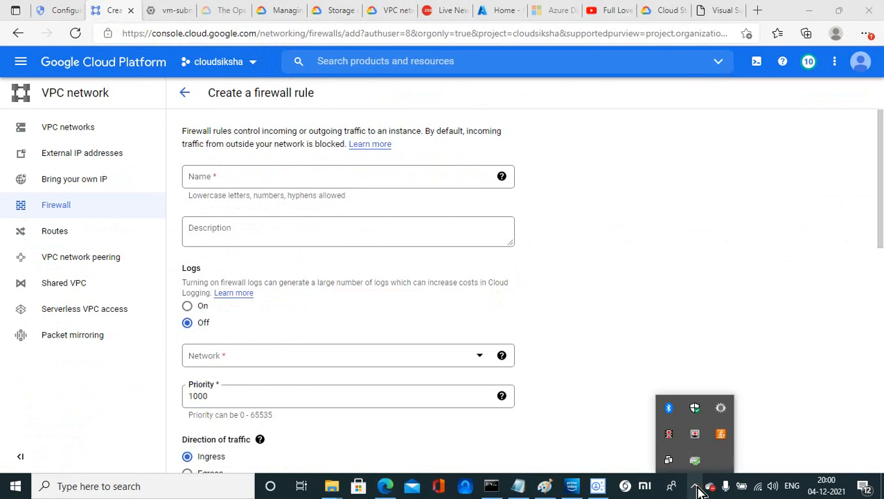
pyautogui.click(669, 438)
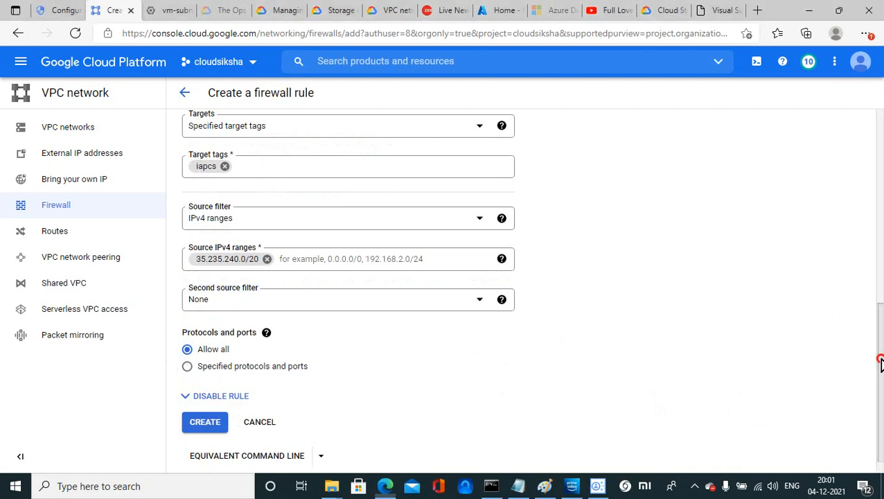
pyautogui.moveTo(878, 361); pyautogui.dragTo(881, 467)
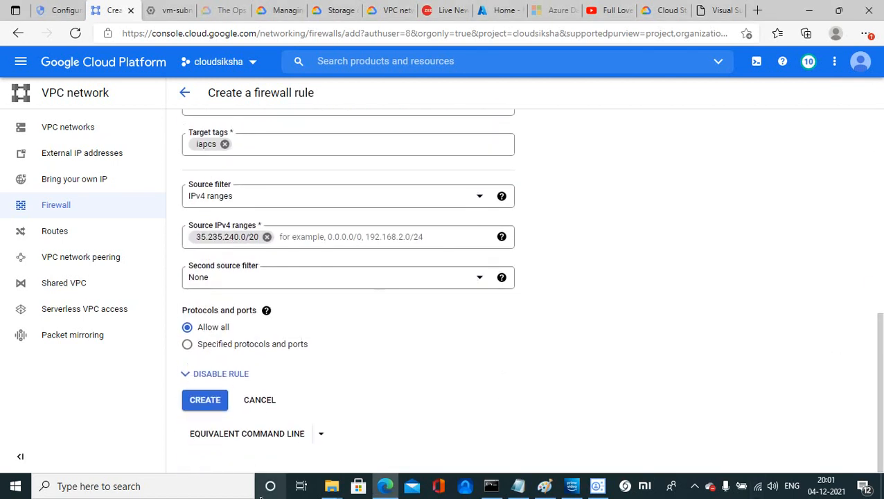
pyautogui.click(206, 406)
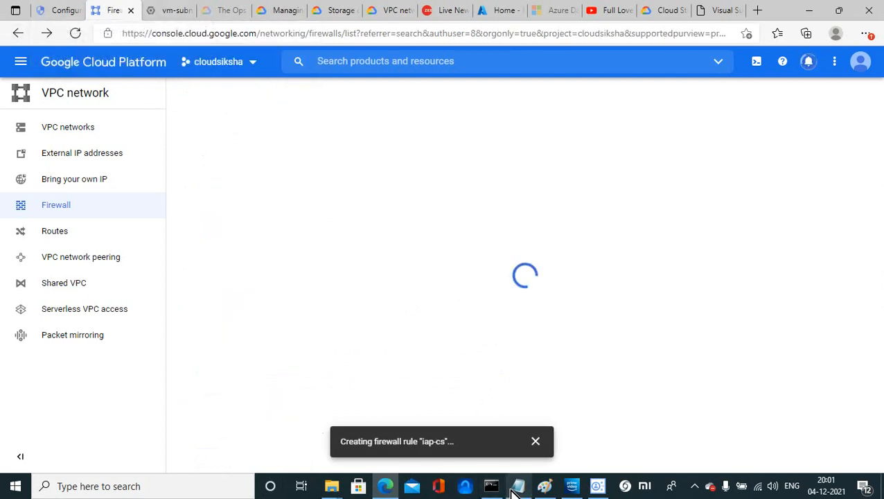
pyautogui.moveTo(513, 491)
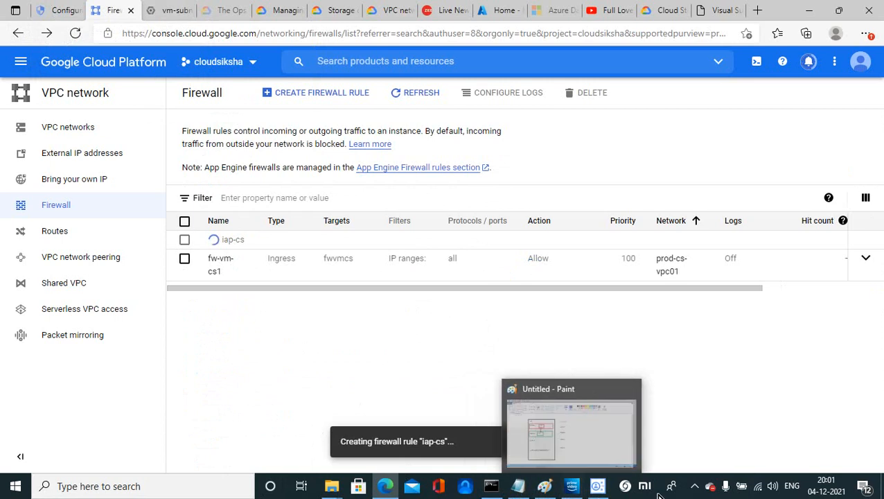
pyautogui.click(695, 486)
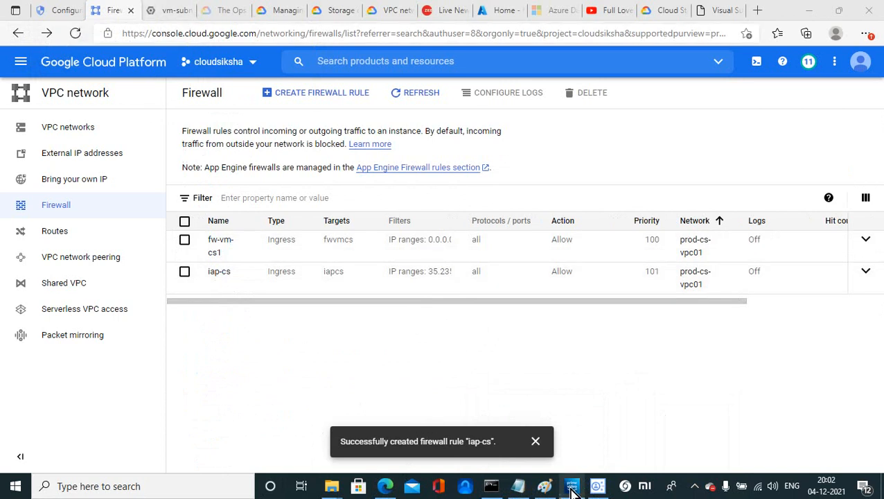
# Step: Switch to IAP Desktop and add the Google Cloud project cloudsiksha
pyautogui.click(596, 486)
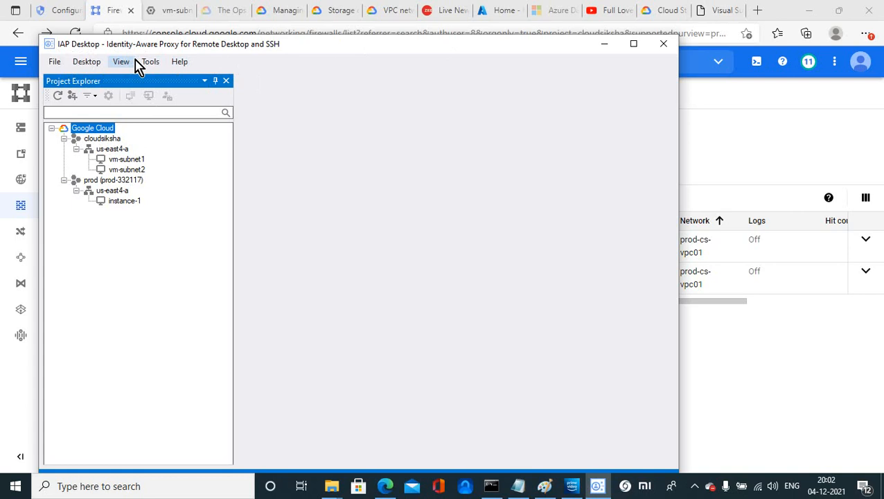
pyautogui.click(54, 62)
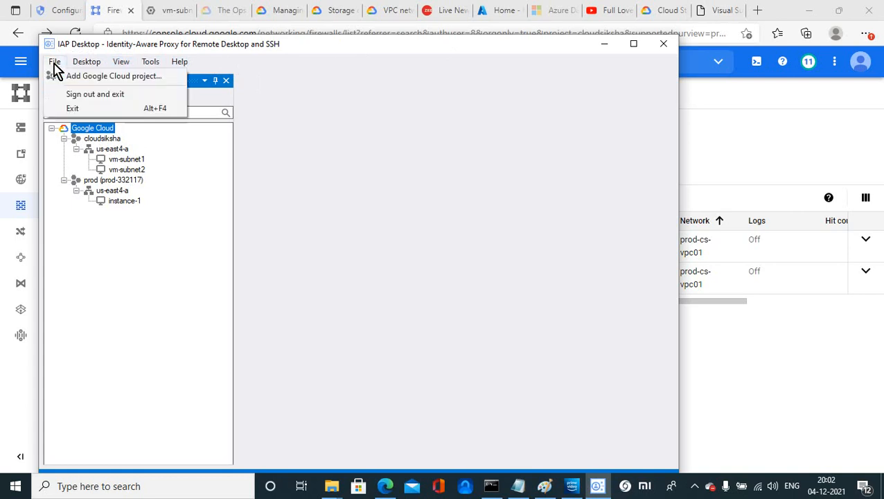
pyautogui.click(97, 76)
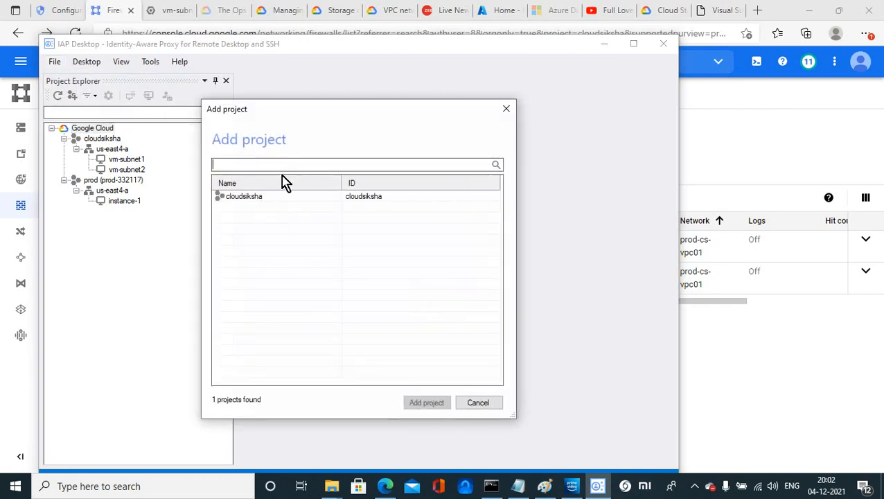
pyautogui.click(243, 198)
pyautogui.click(426, 403)
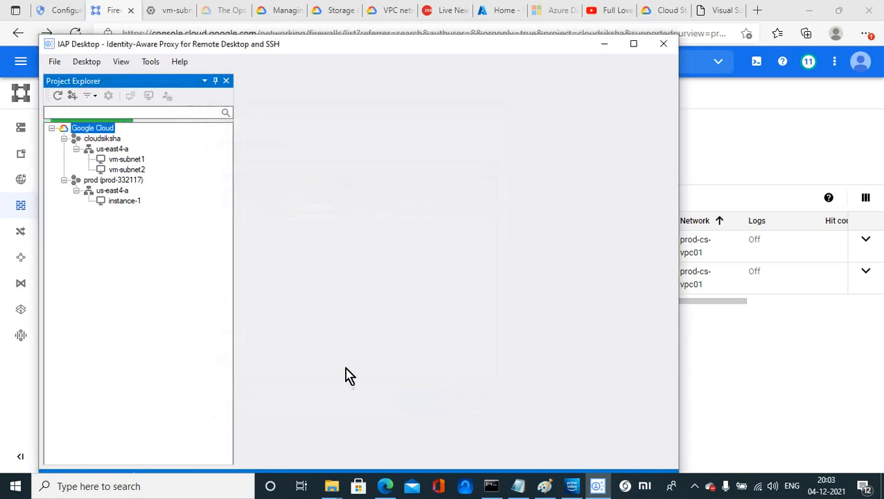
# Step: Unload the prod project from the project tree and minimize the IAP Desktop window
pyautogui.click(102, 181)
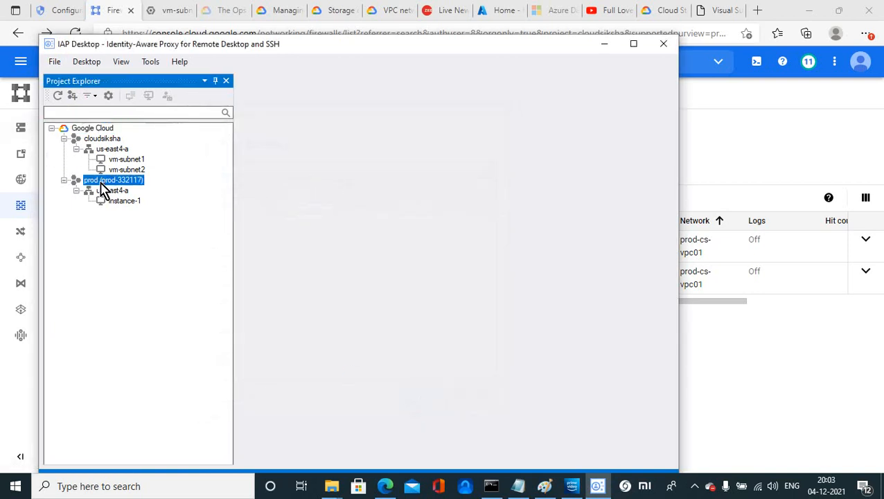
pyautogui.rightClick(116, 183)
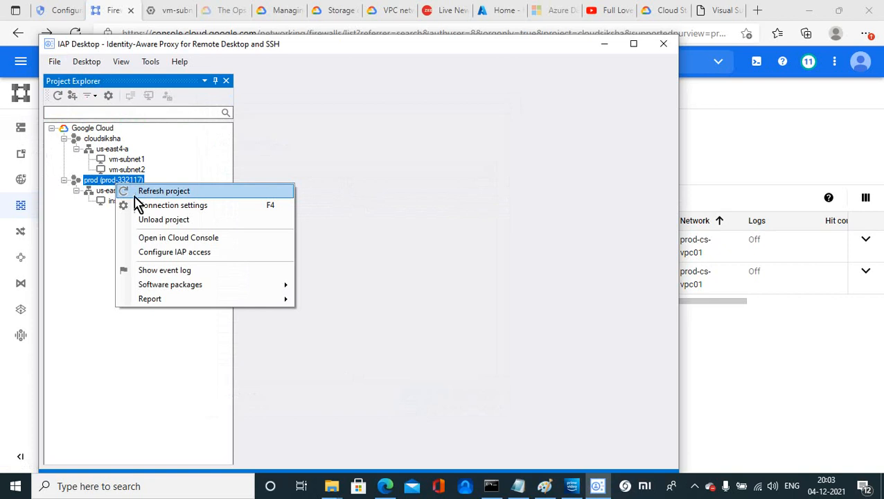
pyautogui.click(154, 222)
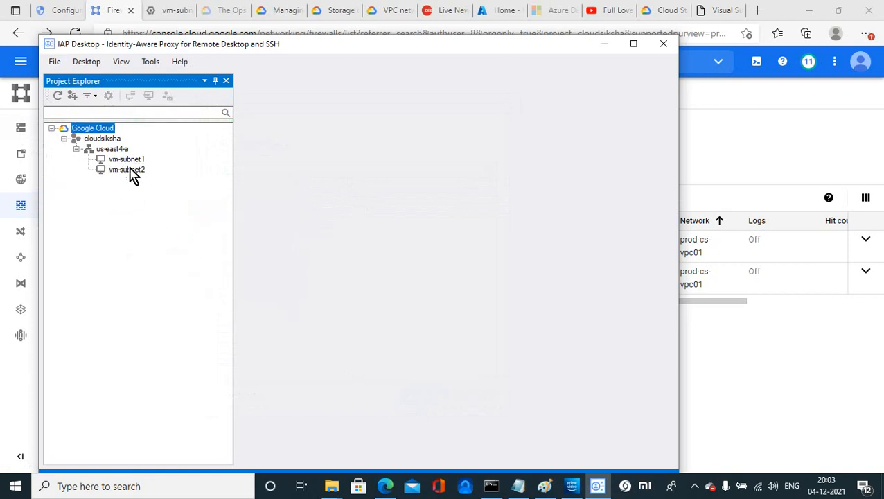
pyautogui.click(603, 44)
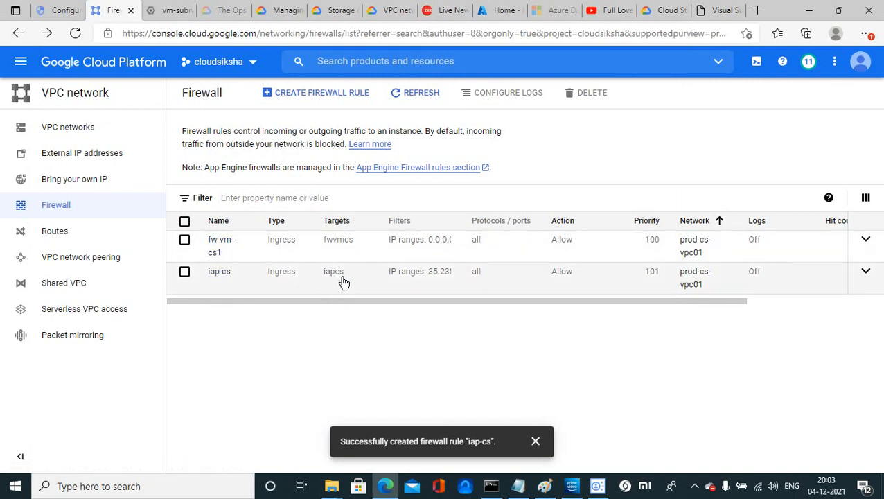
# Step: Edit the vm-subnet1 instance to add the network tag iapcs, save the change and return to its details
pyautogui.click(155, 11)
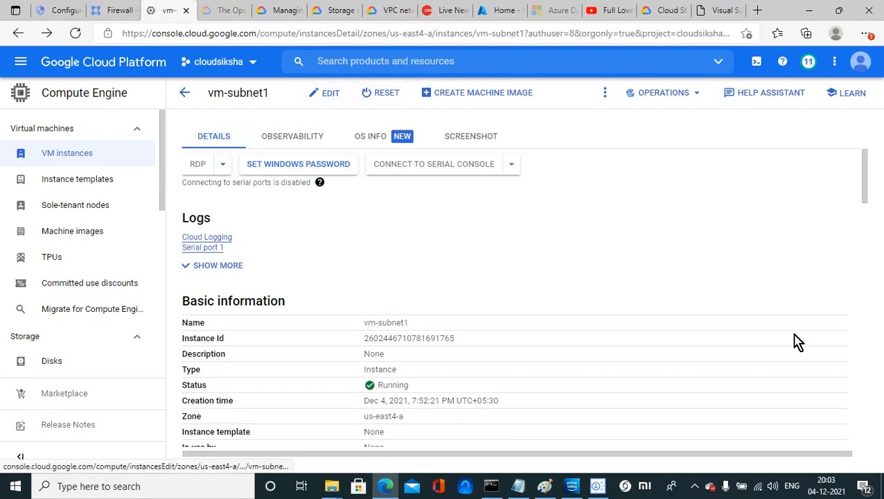
pyautogui.moveTo(868, 192); pyautogui.dragTo(847, 162)
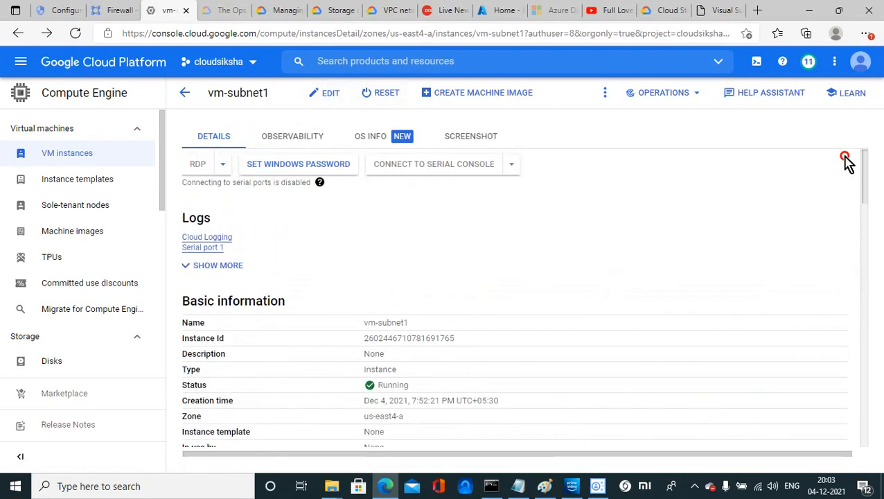
pyautogui.click(322, 96)
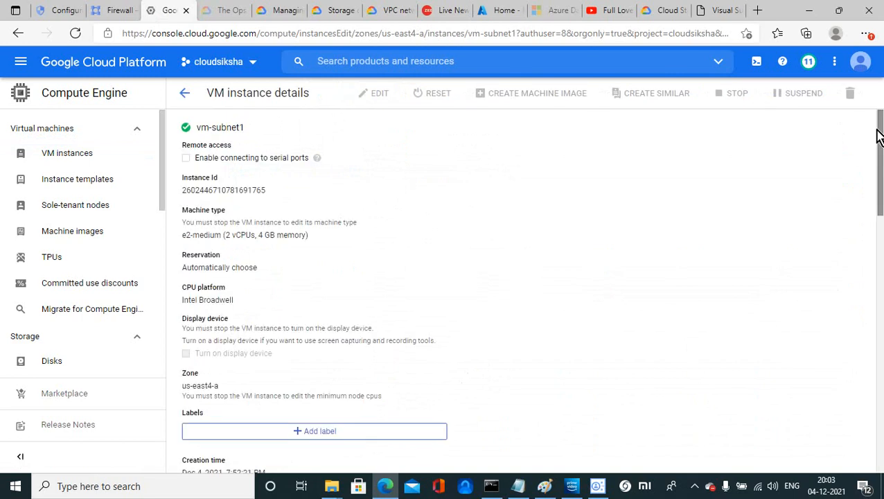
pyautogui.moveTo(878, 138); pyautogui.dragTo(880, 212)
pyautogui.click(288, 389)
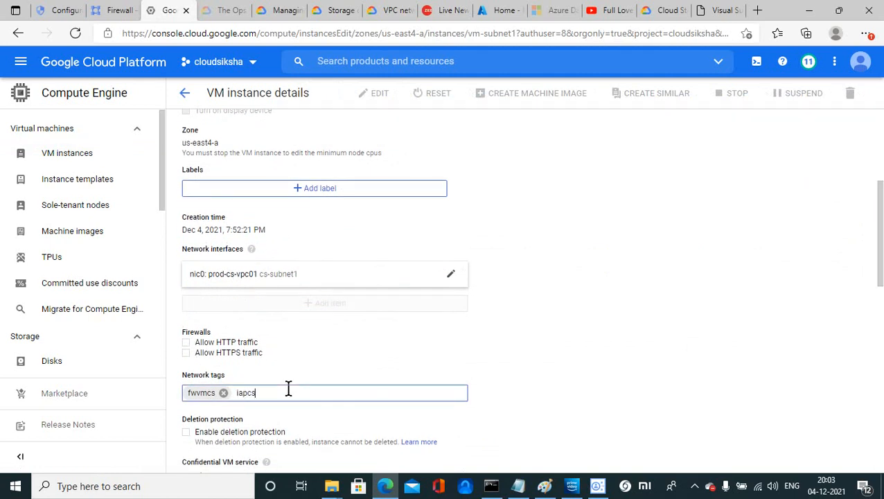
pyautogui.write('iapcs')
pyautogui.click(322, 391)
pyautogui.moveTo(874, 259); pyautogui.dragTo(873, 450)
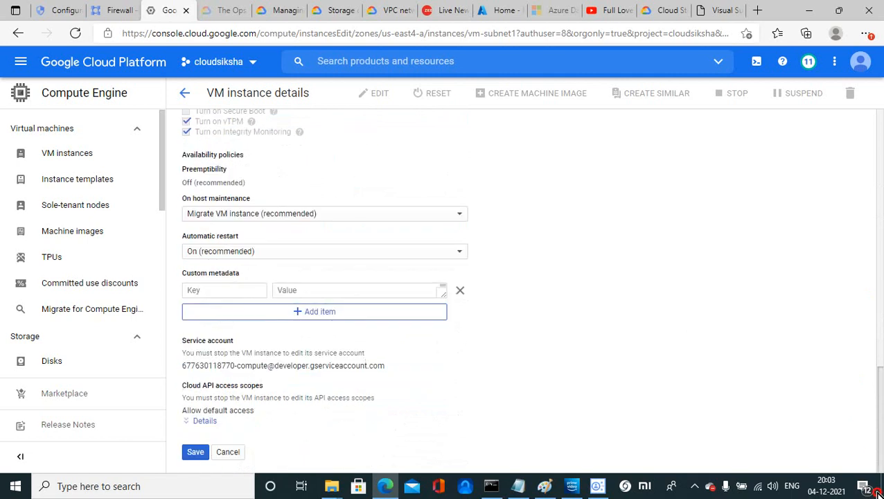
pyautogui.click(197, 455)
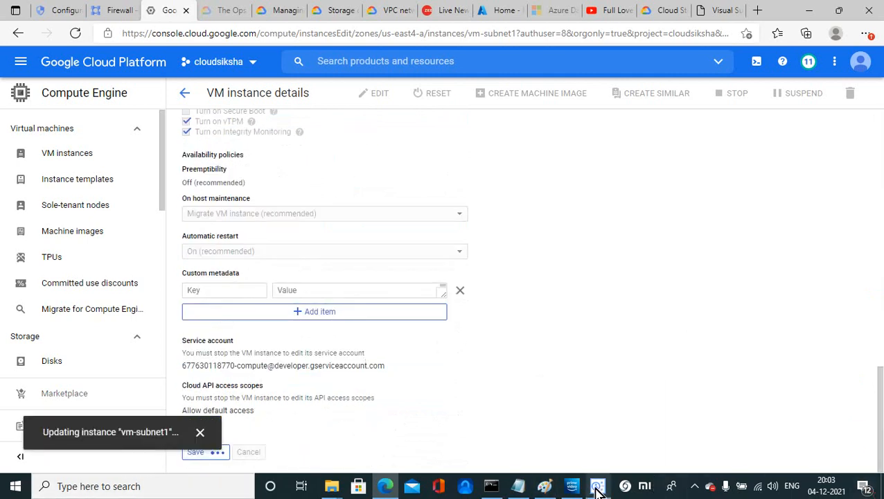
pyautogui.moveTo(598, 485)
pyautogui.moveTo(588, 416)
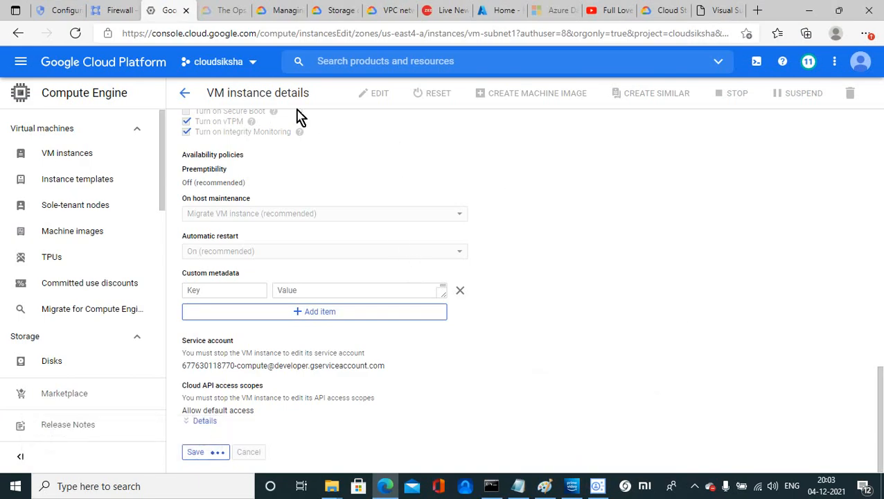
pyautogui.click(185, 97)
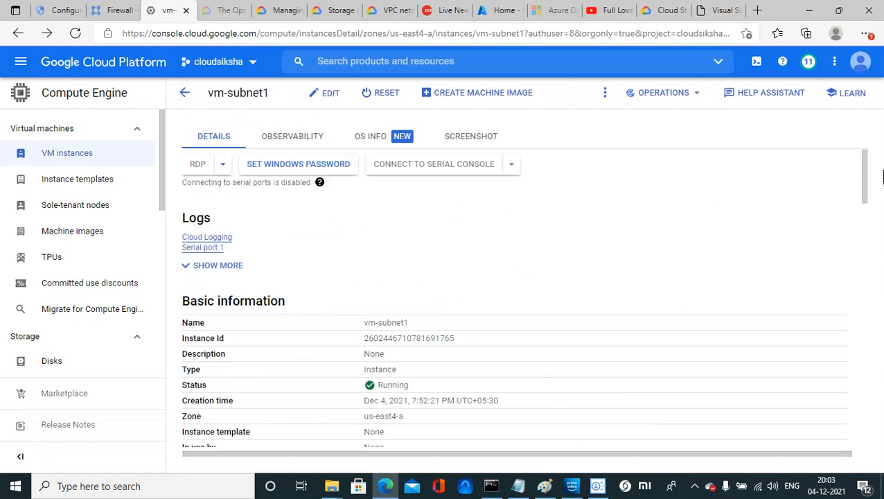
# Step: Review the vm-subnet1 instance details, including the full list of its log links
pyautogui.moveTo(866, 180); pyautogui.dragTo(875, 255)
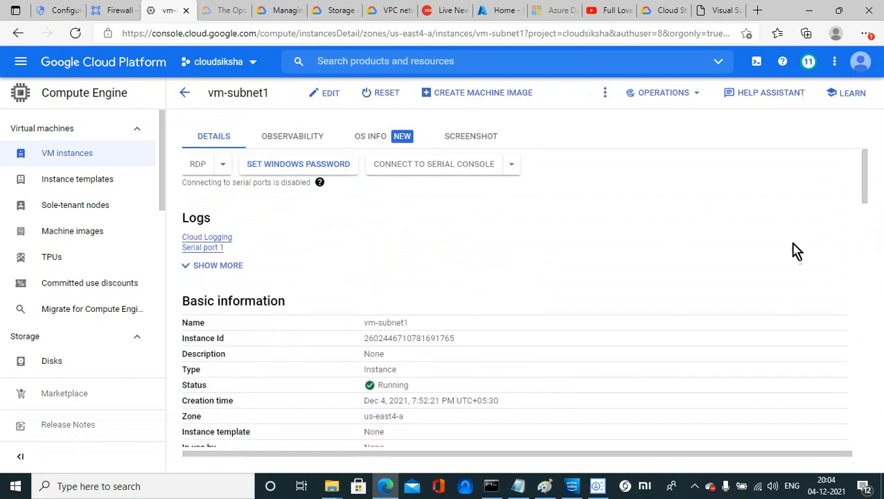
pyautogui.moveTo(862, 195); pyautogui.dragTo(814, 183)
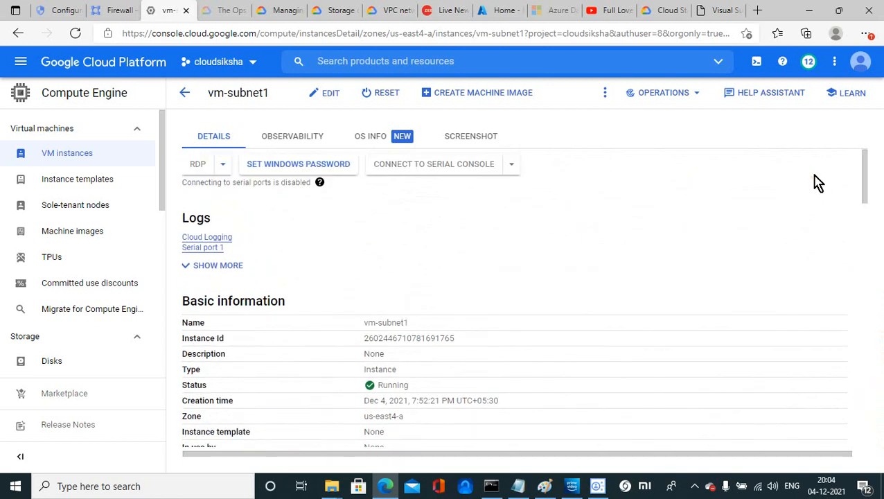
pyautogui.click(197, 267)
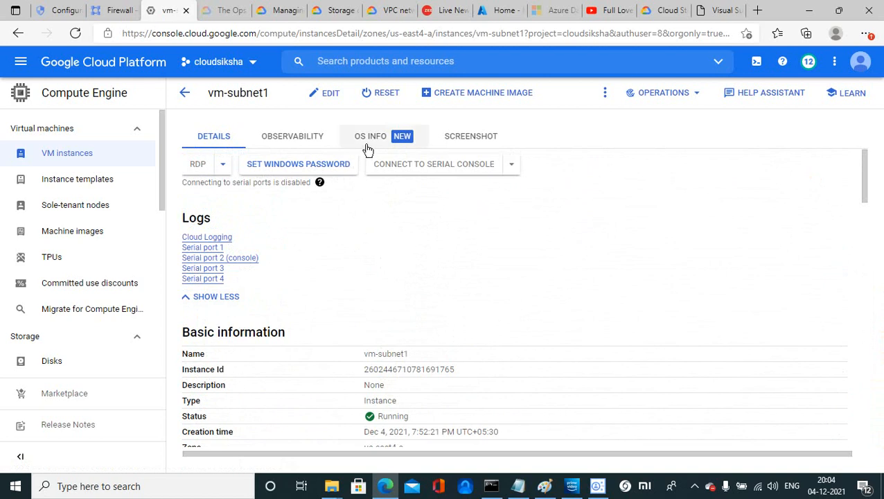
pyautogui.click(185, 92)
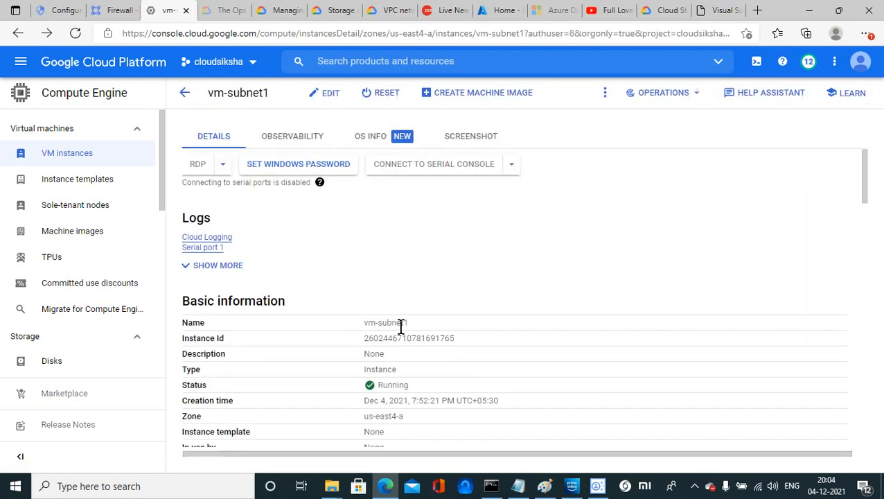
# Step: Edit the vm-subnet2 instance to add the network tag iapcs and enable deletion protection, and save the changes
pyautogui.click(183, 92)
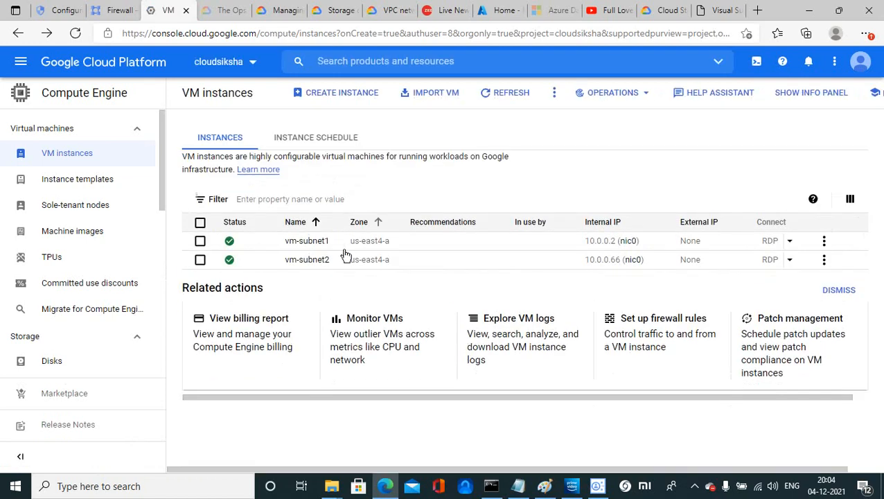
pyautogui.click(321, 264)
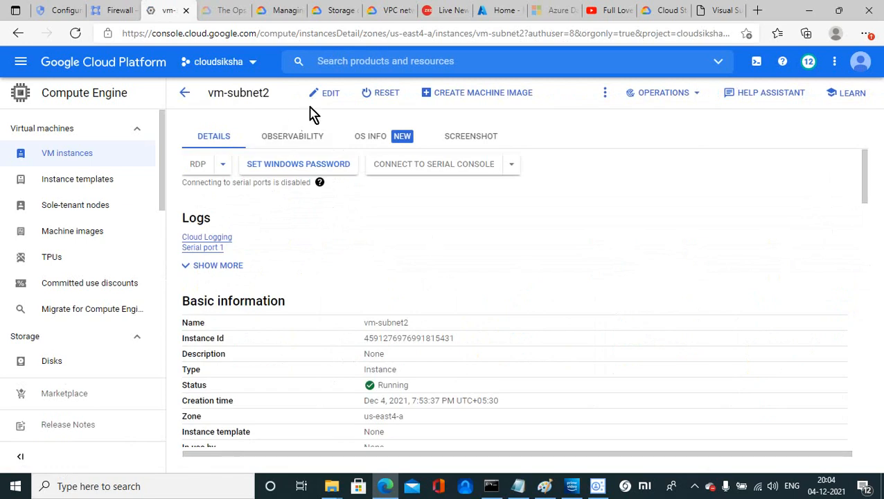
pyautogui.click(321, 101)
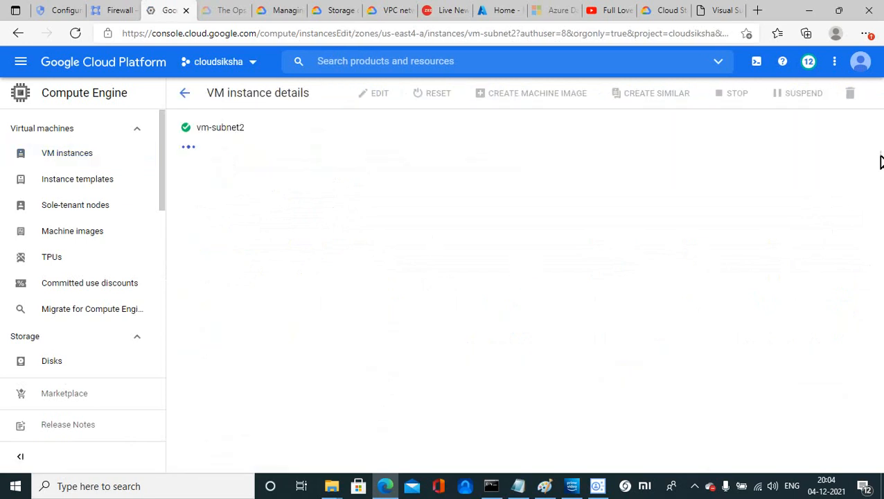
pyautogui.moveTo(880, 170); pyautogui.dragTo(881, 296)
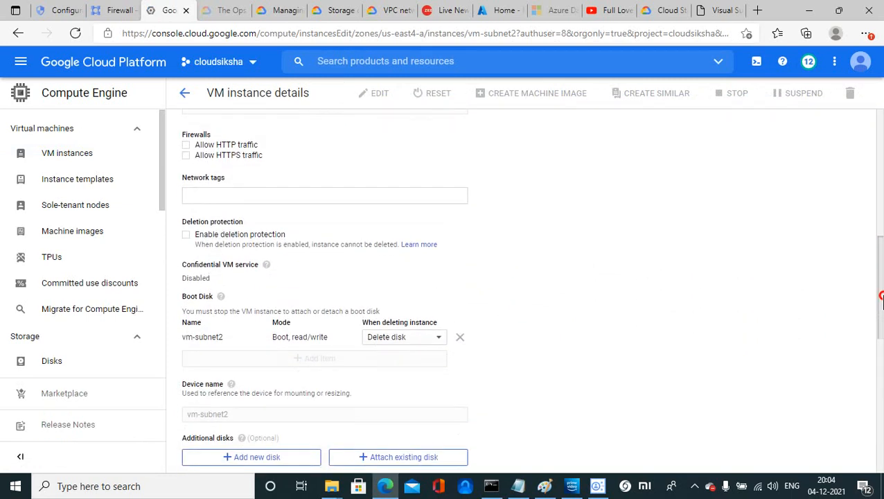
pyautogui.click(262, 195)
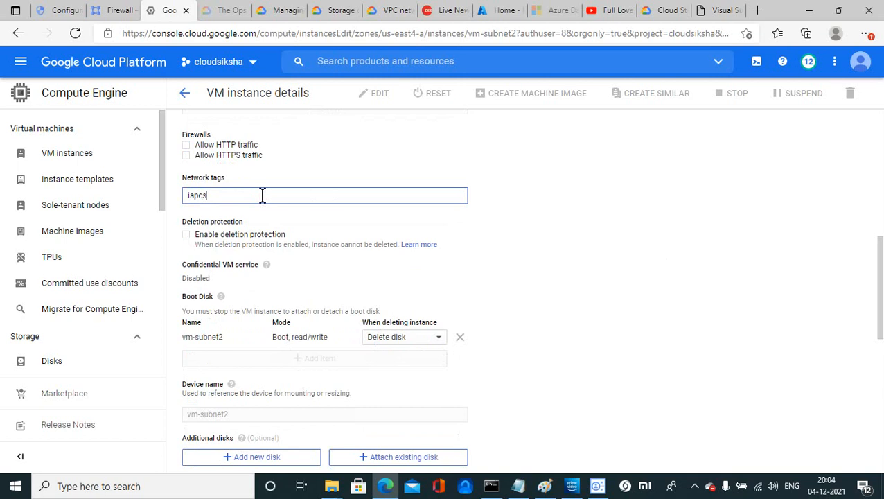
pyautogui.click(544, 232)
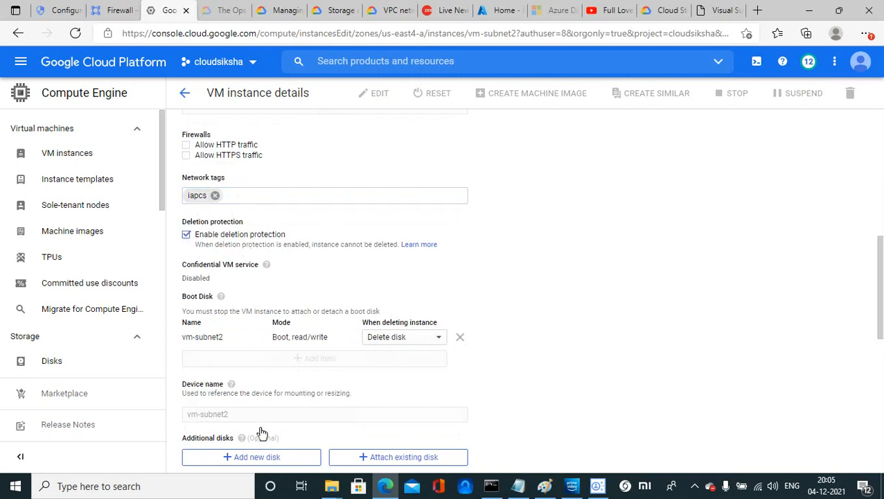
pyautogui.moveTo(878, 251); pyautogui.dragTo(877, 385)
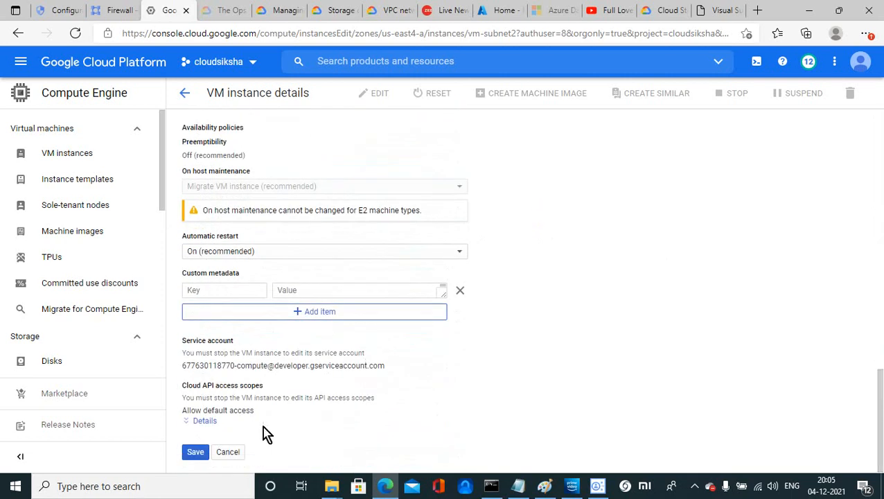
pyautogui.click(206, 456)
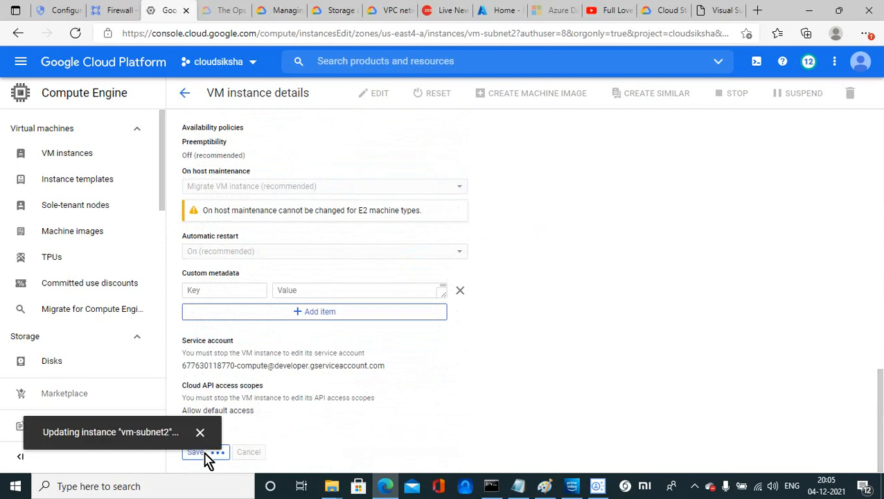
# Step: Edit the firewall rule fw-vm-cs1 to replace its source IPv4 range with 0.0.0.0/0 and save the rule
pyautogui.click(118, 11)
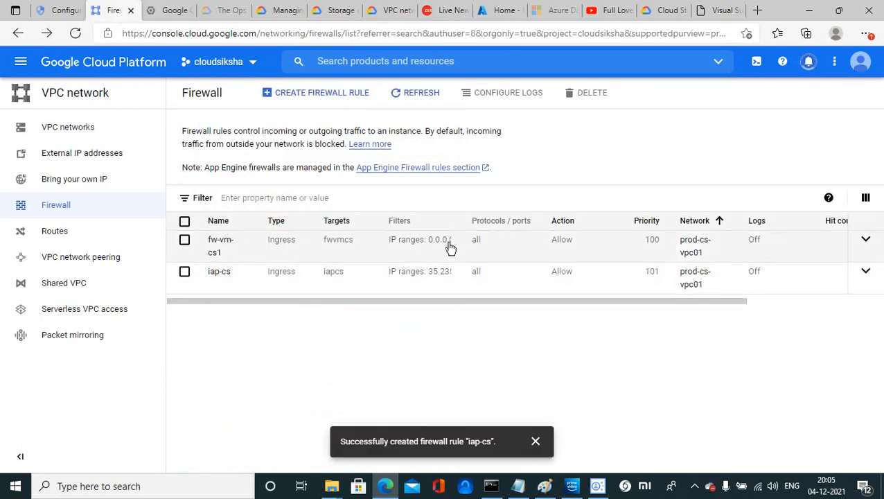
pyautogui.click(217, 243)
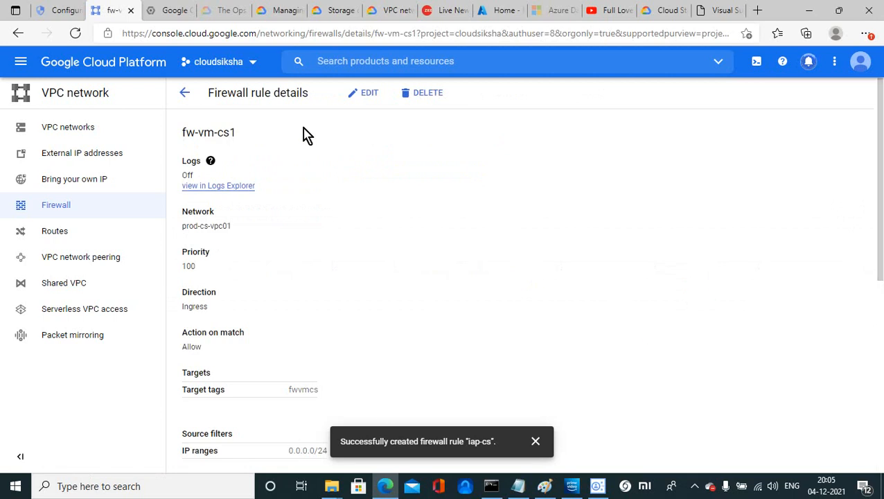
pyautogui.click(367, 97)
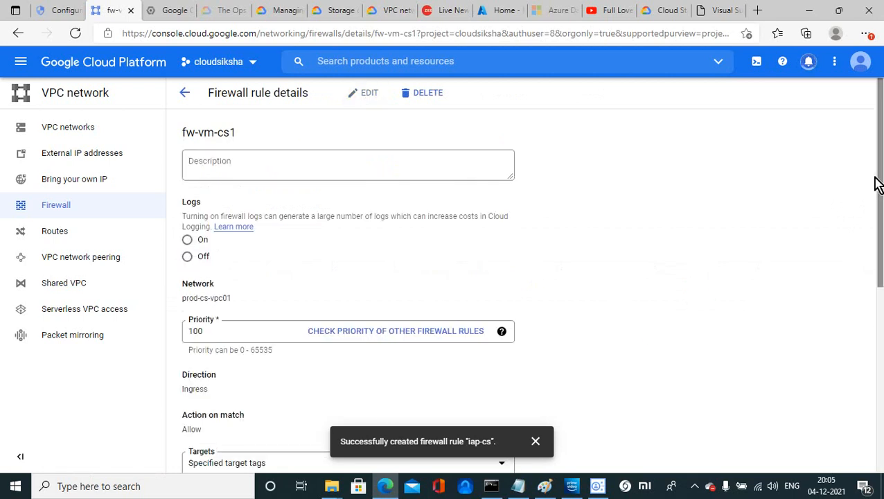
pyautogui.moveTo(877, 184); pyautogui.dragTo(882, 287)
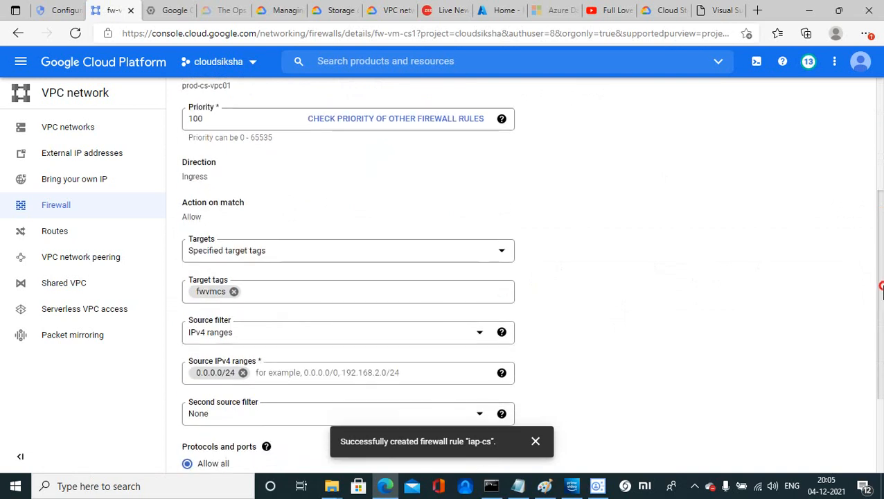
pyautogui.click(243, 373)
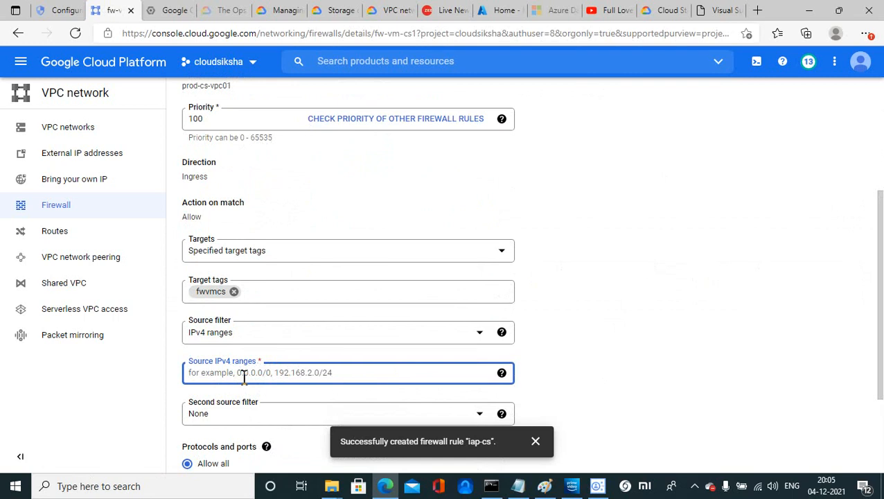
pyautogui.write('0.0.0.')
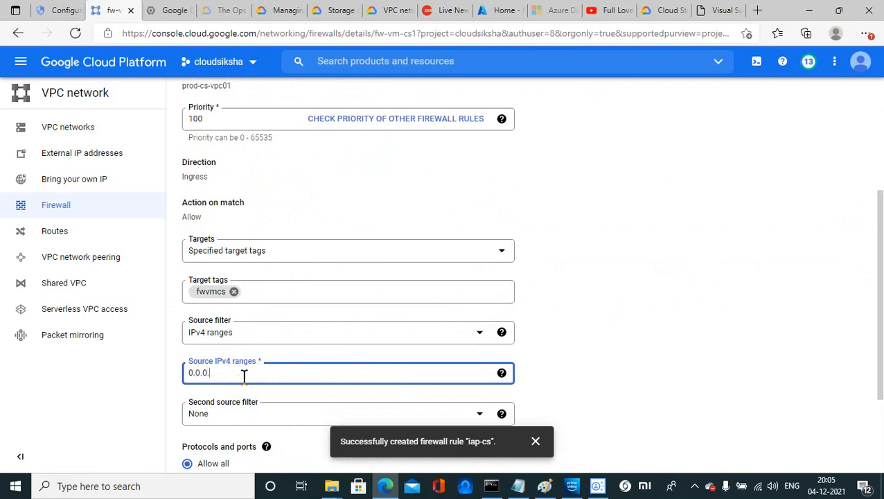
pyautogui.write('0/0')
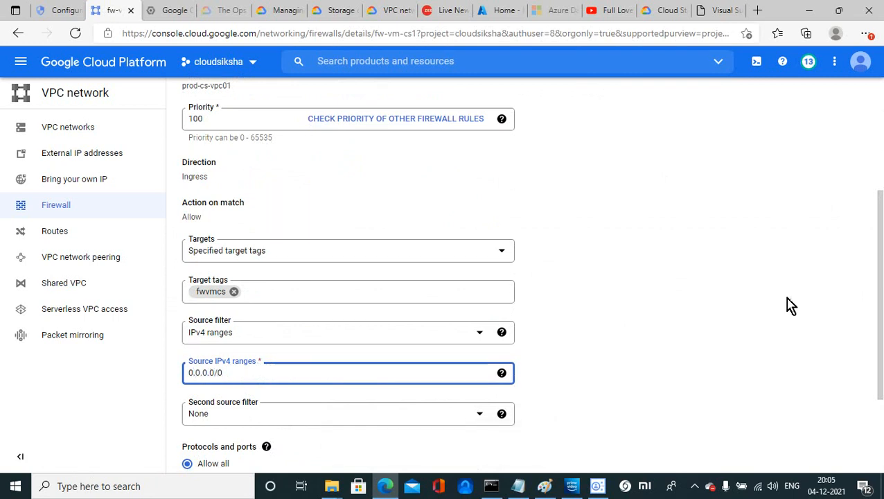
pyautogui.click(789, 306)
pyautogui.scroll(-2, 873, 272)
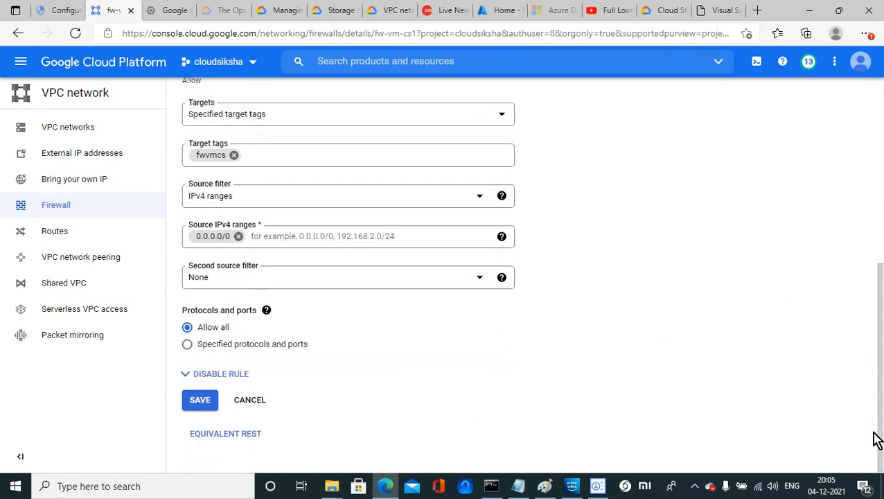
pyautogui.click(212, 403)
# Step: Switch to IAP Desktop and connect to vm-subnet1, generating new logon credentials for the suggested local user
pyautogui.click(162, 10)
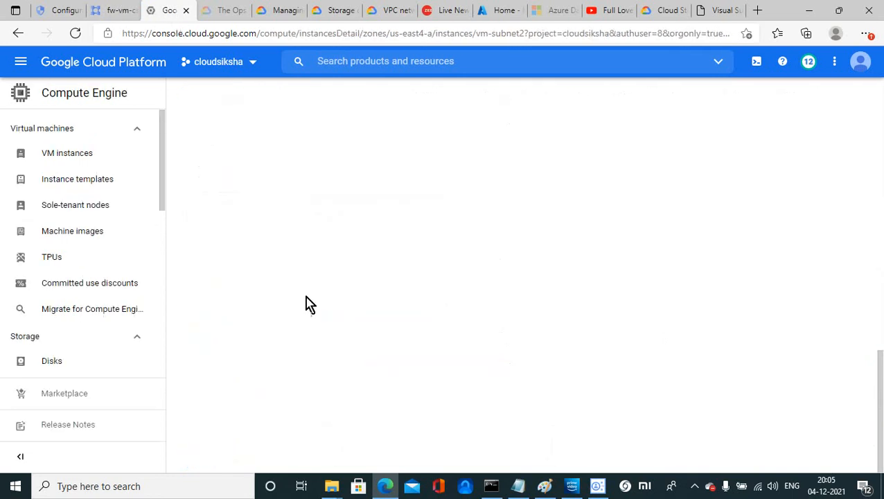
pyautogui.click(598, 486)
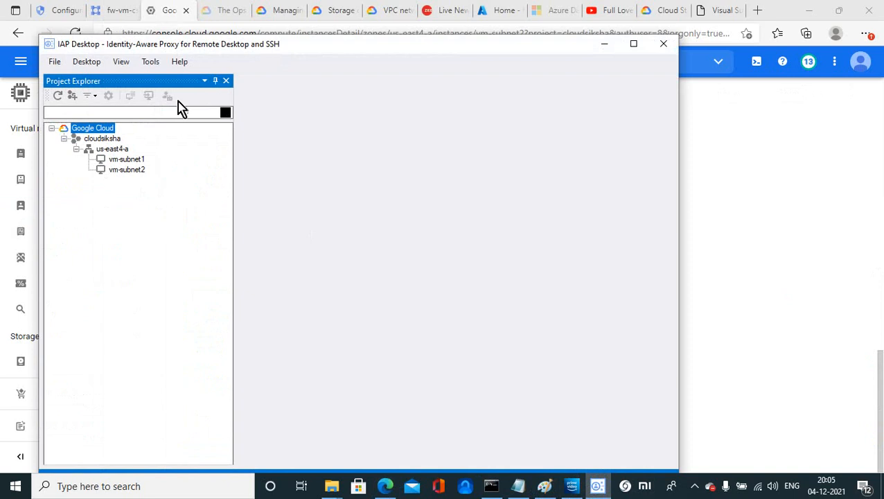
pyautogui.click(117, 160)
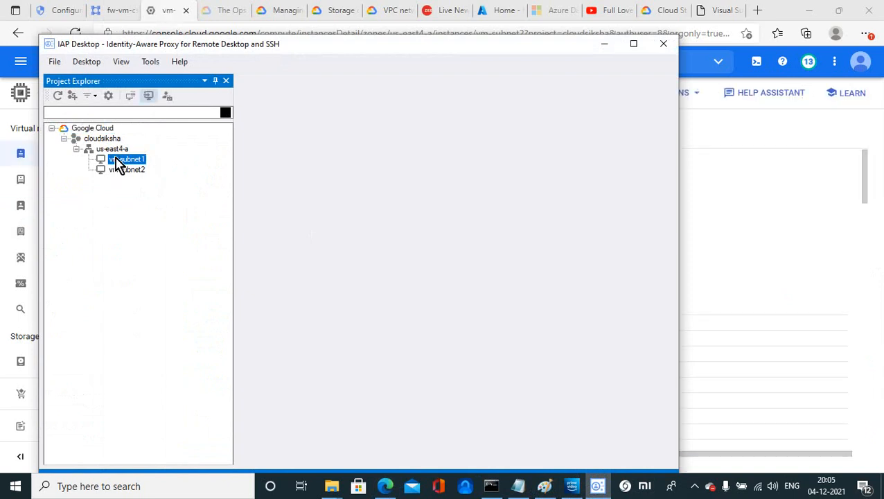
pyautogui.doubleClick(117, 160)
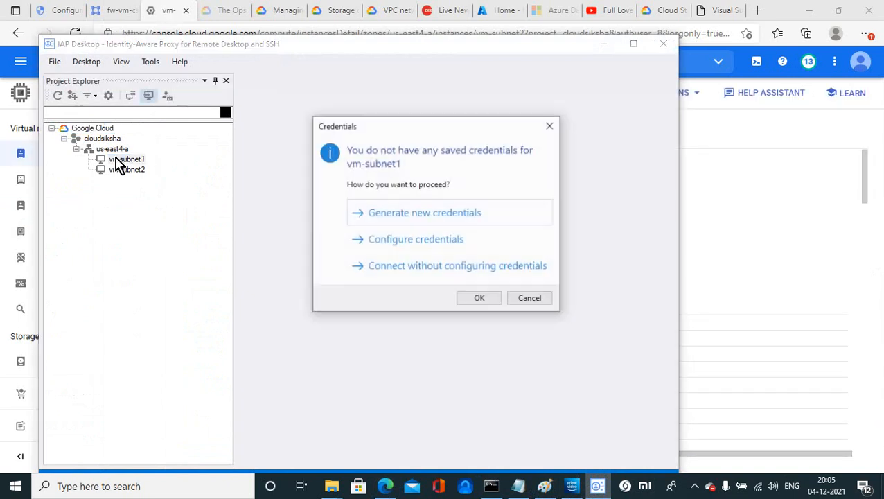
pyautogui.click(386, 222)
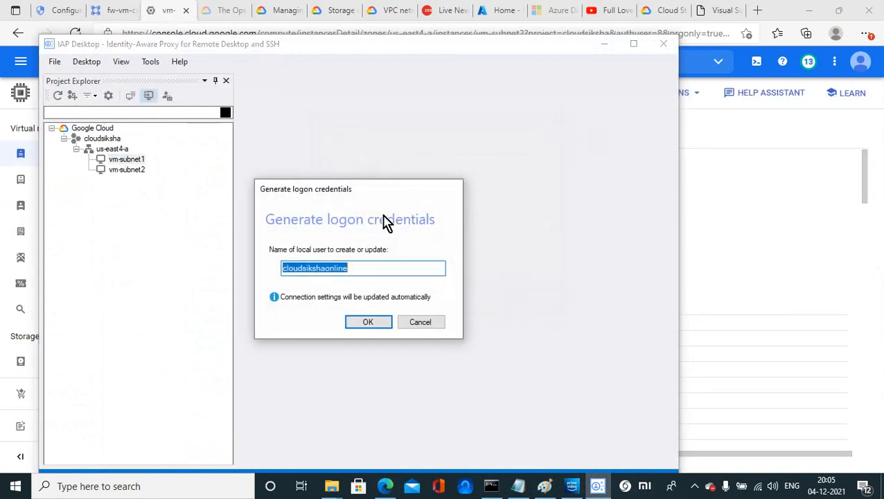
pyautogui.click(368, 321)
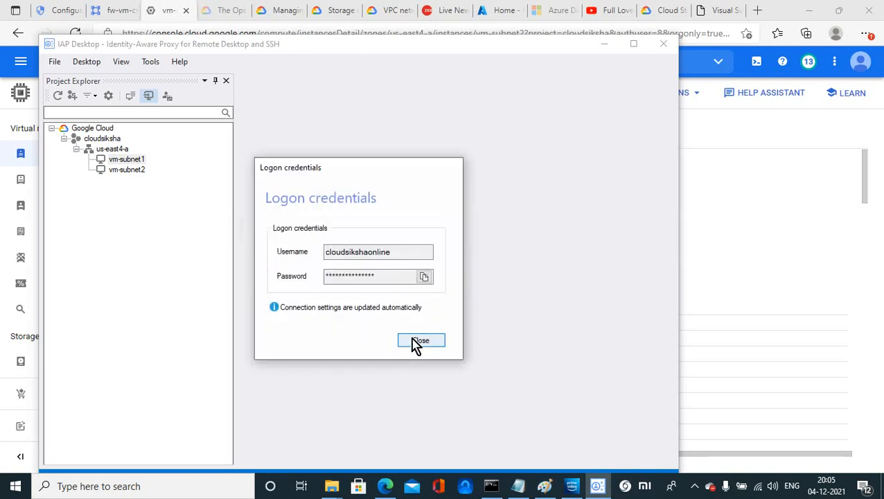
pyautogui.click(413, 342)
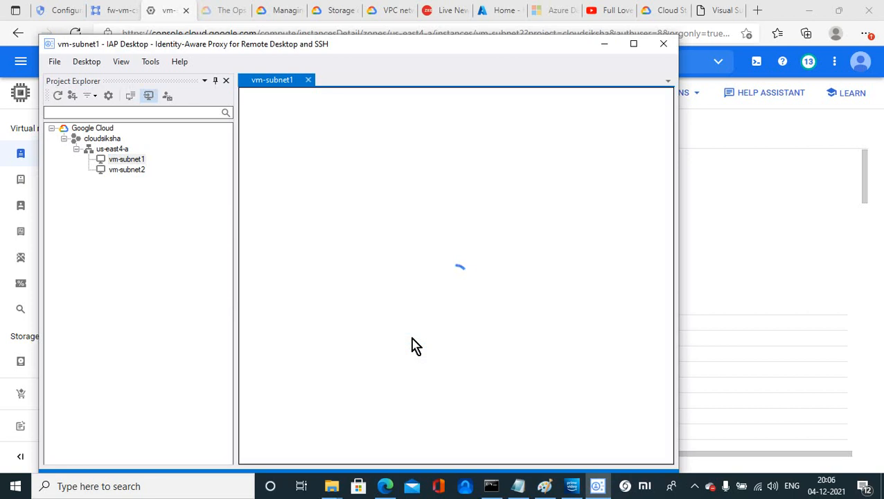
# Step: Connect to vm-subnet2, generating new logon credentials for the suggested local user
pyautogui.click(134, 173)
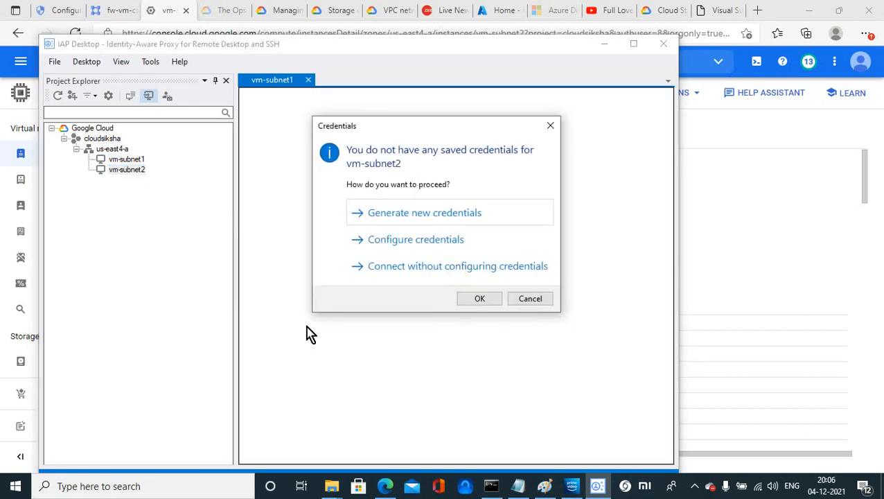
pyautogui.click(411, 219)
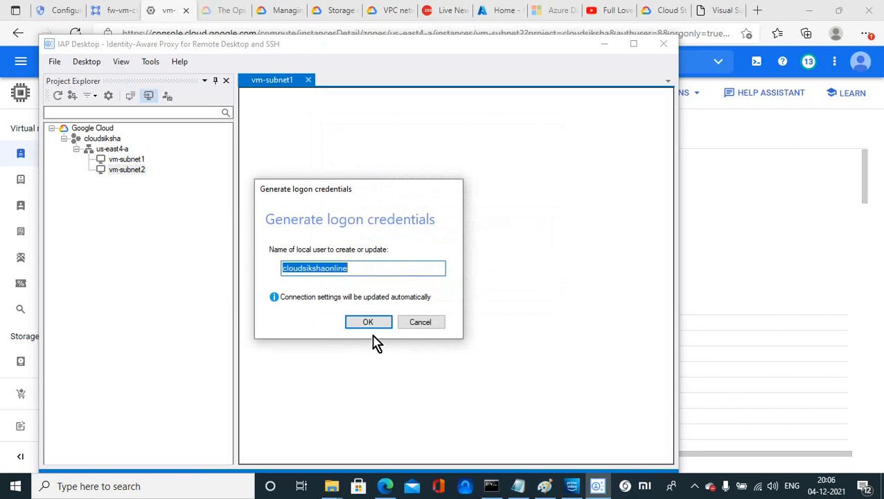
pyautogui.click(368, 323)
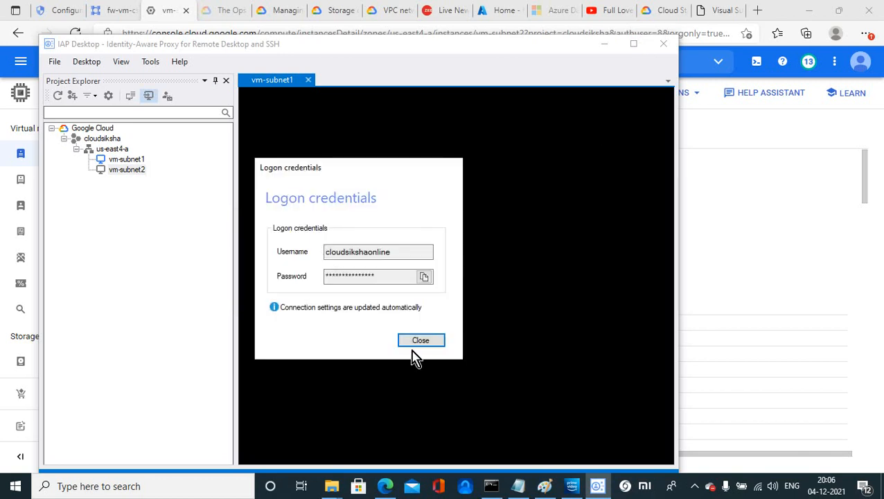
pyautogui.click(422, 340)
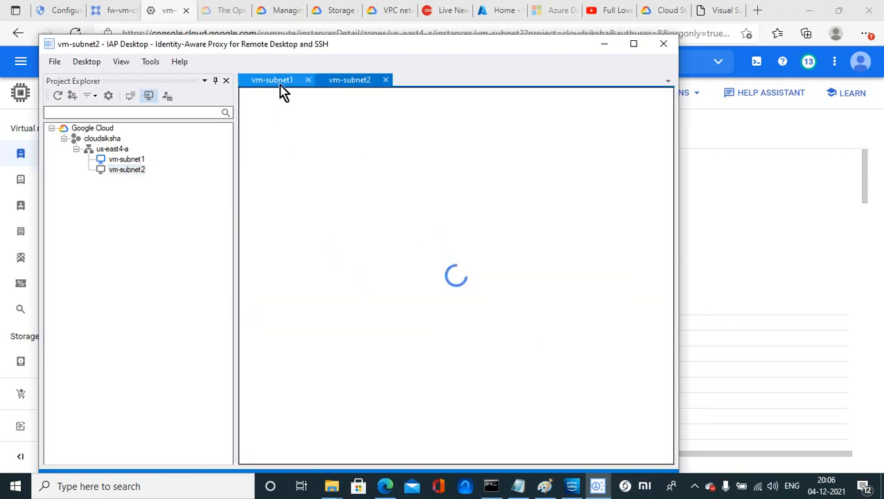
# Step: Maximize the IAP Desktop window and view the vm-subnet1 and vm-subnet2 remote sessions
pyautogui.click(281, 88)
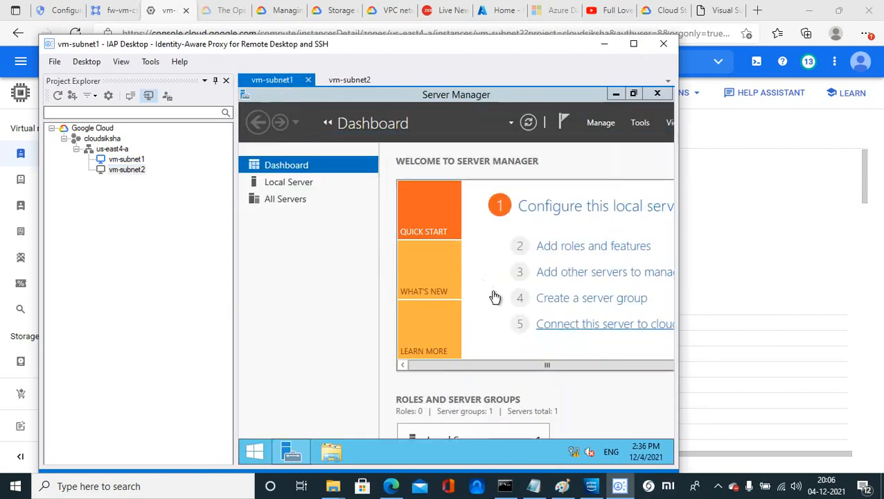
pyautogui.click(633, 44)
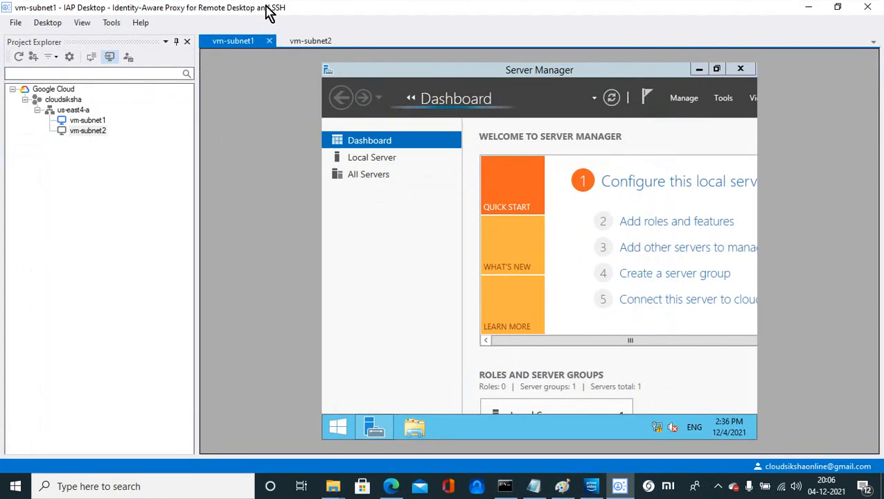
pyautogui.click(312, 43)
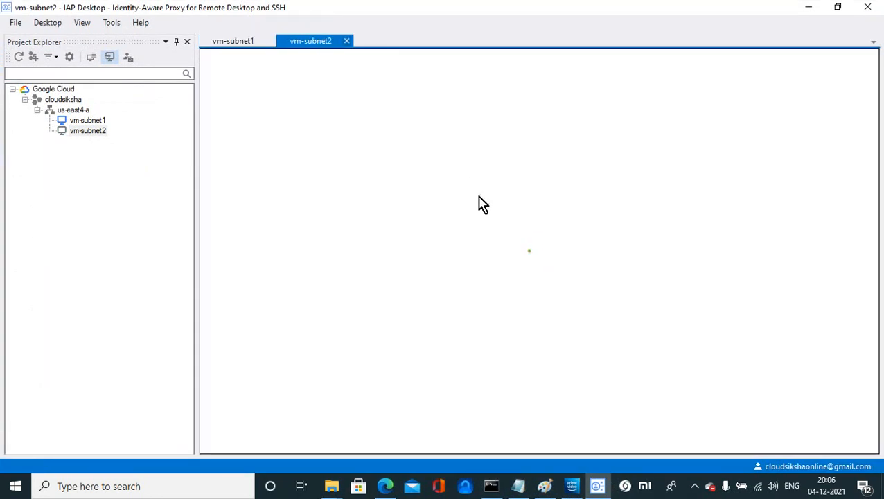
pyautogui.click(241, 43)
pyautogui.click(309, 43)
# Step: Switch to the browser, return to the VM instances list and view the fw-vm-cs1 firewall rule details
pyautogui.click(386, 488)
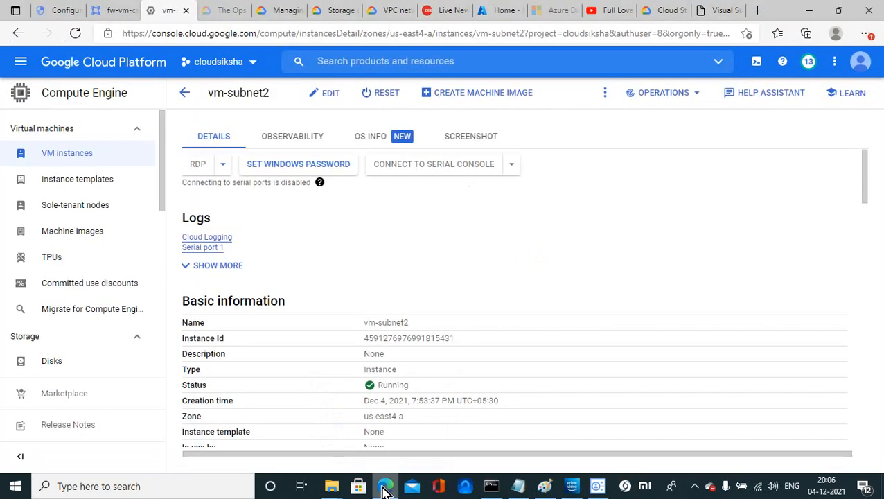
pyautogui.click(187, 95)
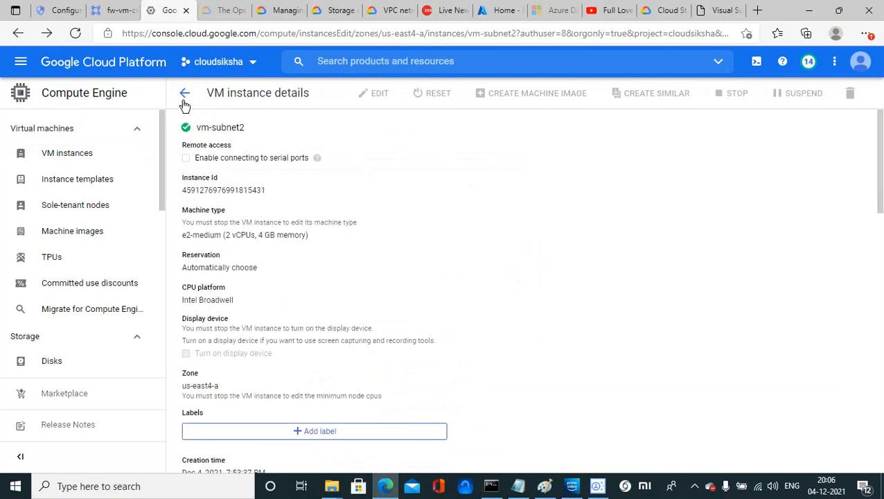
pyautogui.click(184, 93)
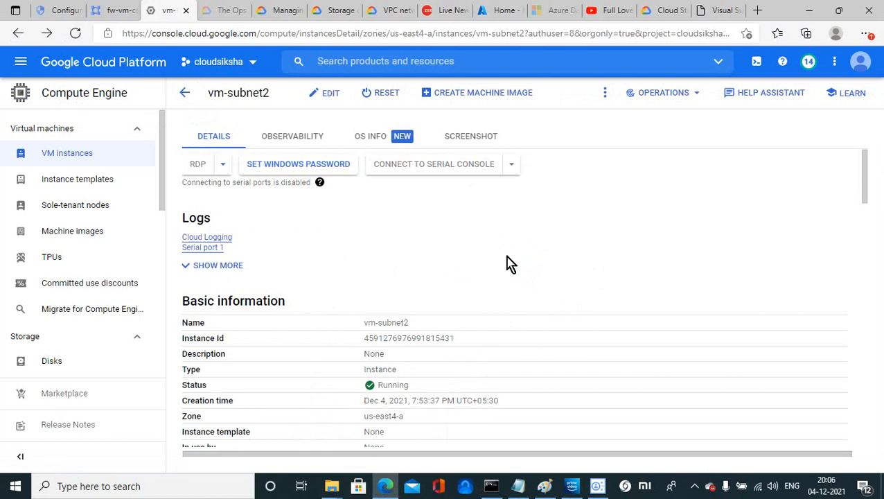
pyautogui.click(185, 94)
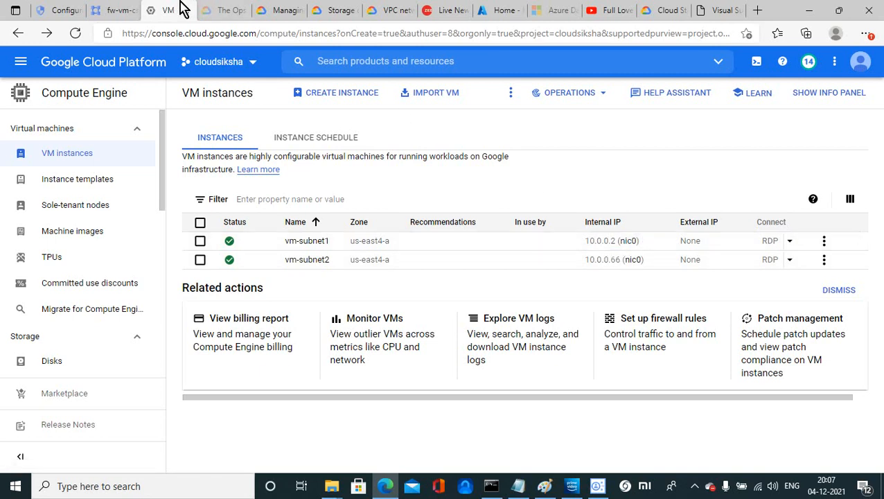
pyautogui.click(113, 12)
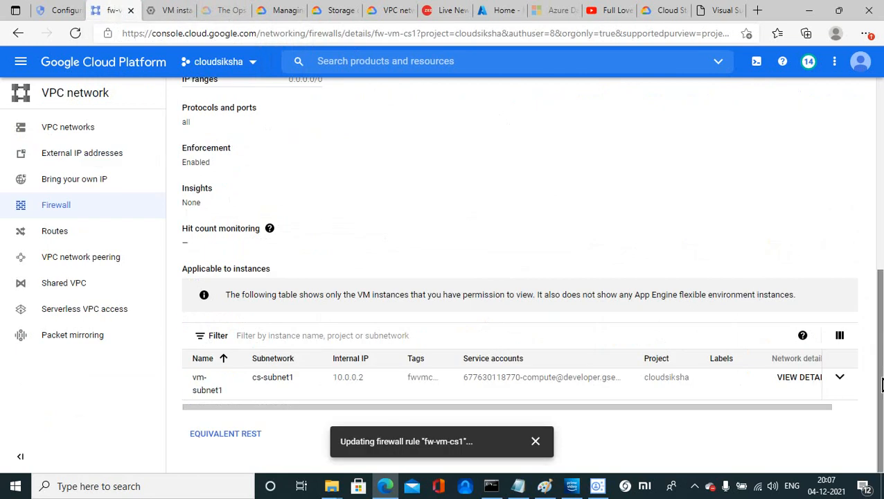
# Step: Switch to IAP Desktop, allow network discovery in the vm-subnet2 session and close its Server Manager
pyautogui.moveTo(880, 381); pyautogui.dragTo(857, 192)
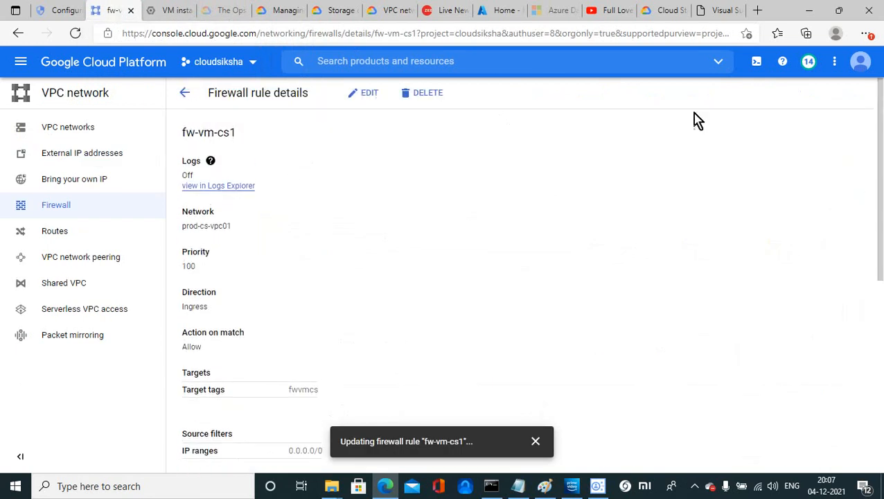
pyautogui.click(597, 486)
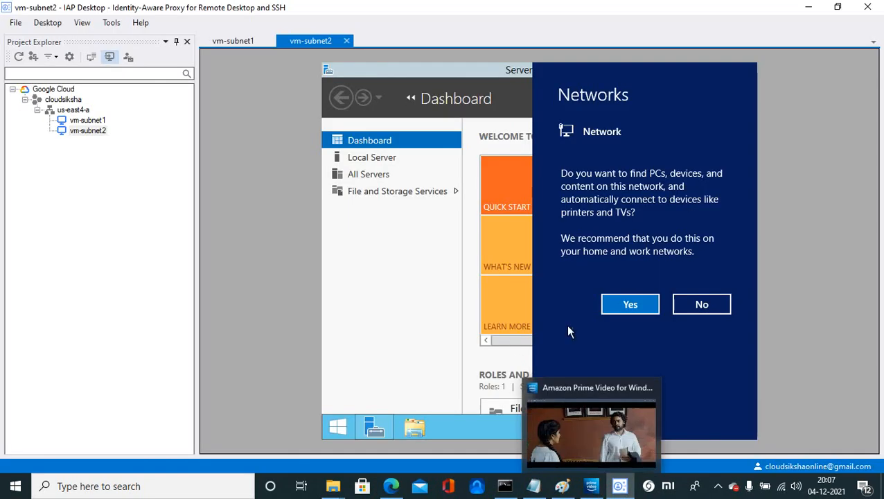
pyautogui.click(619, 309)
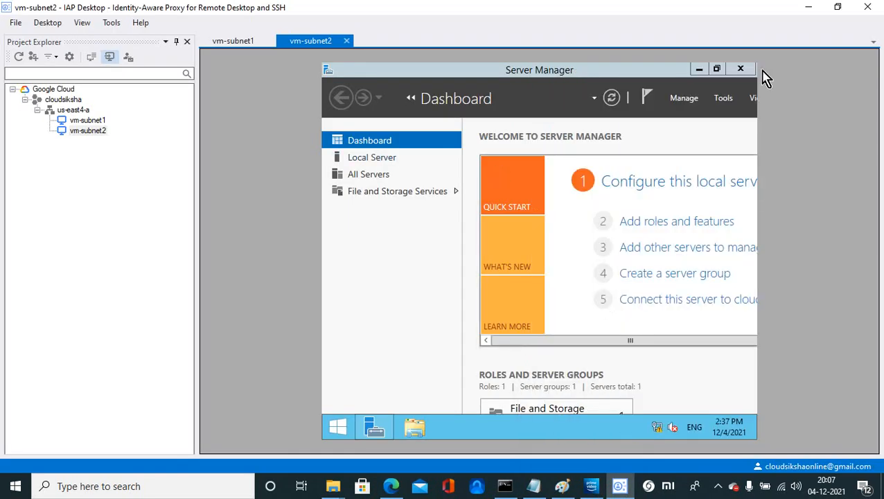
pyautogui.click(741, 69)
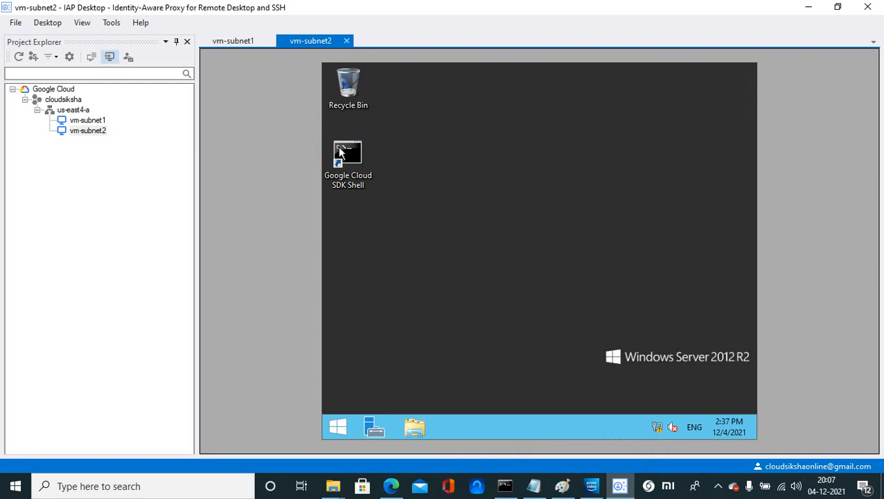
# Step: Open the Google Cloud SDK Shell on vm-subnet2 and ping 10.0.0.66, checking the internal IPs in the browser's VM instances list
pyautogui.doubleClick(340, 151)
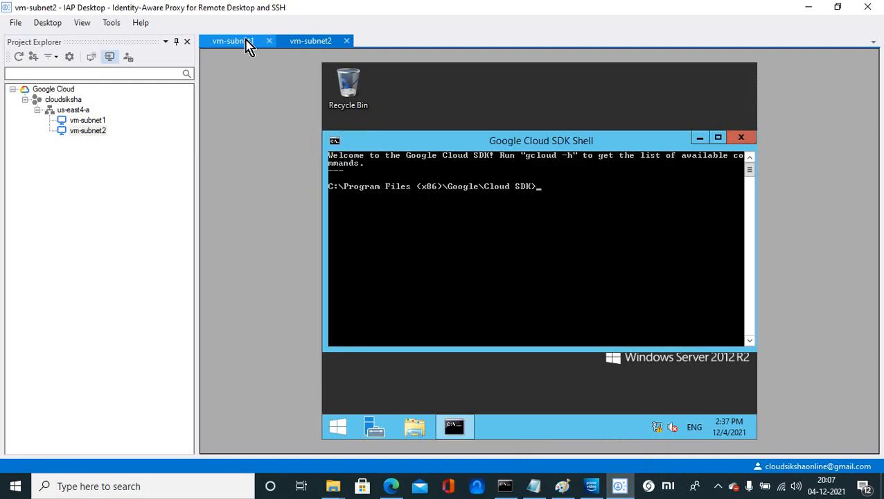
pyautogui.click(248, 45)
pyautogui.click(297, 42)
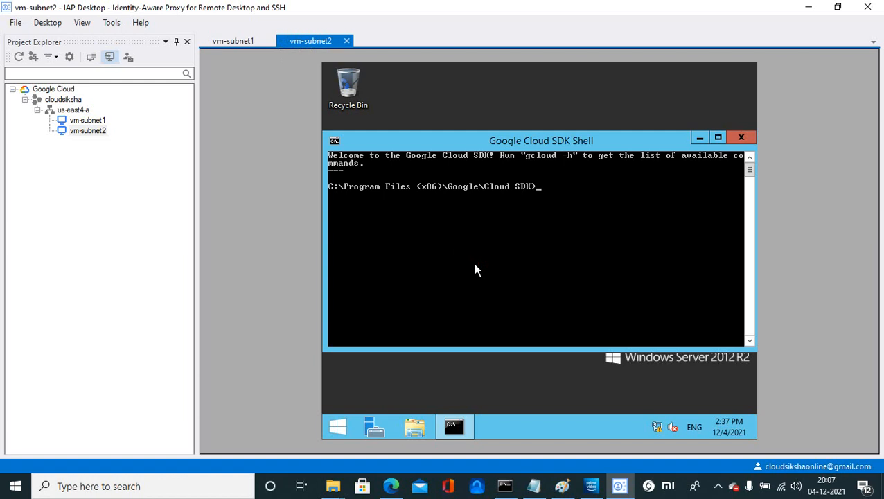
pyautogui.write('ping')
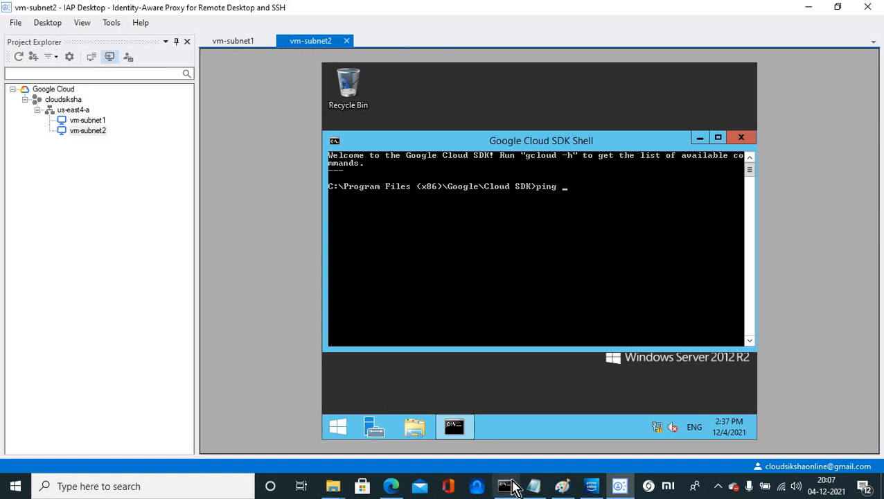
pyautogui.click(392, 486)
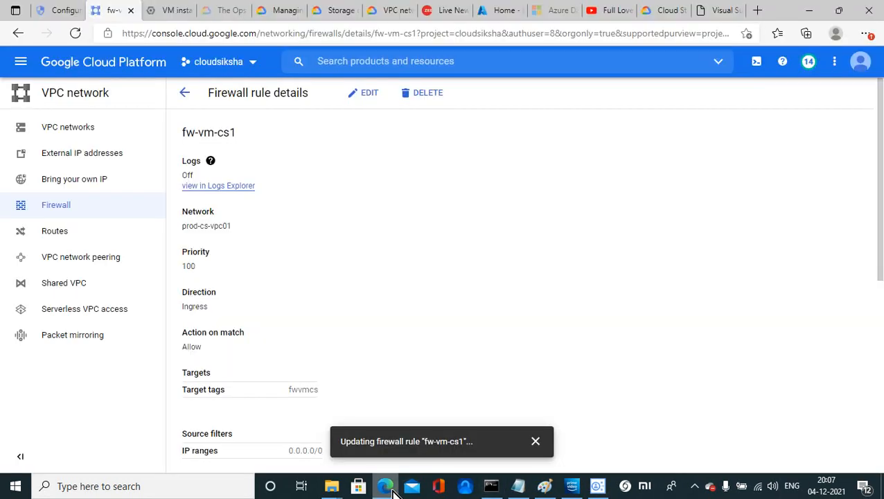
pyautogui.click(191, 10)
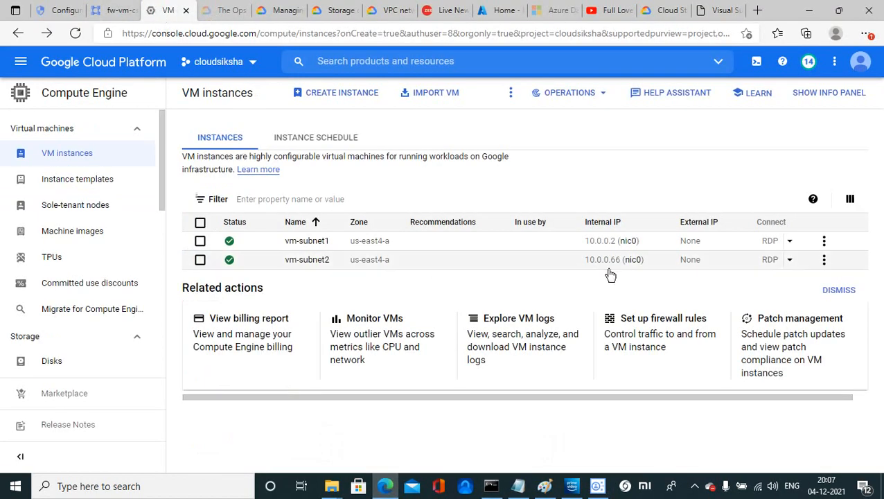
pyautogui.click(599, 489)
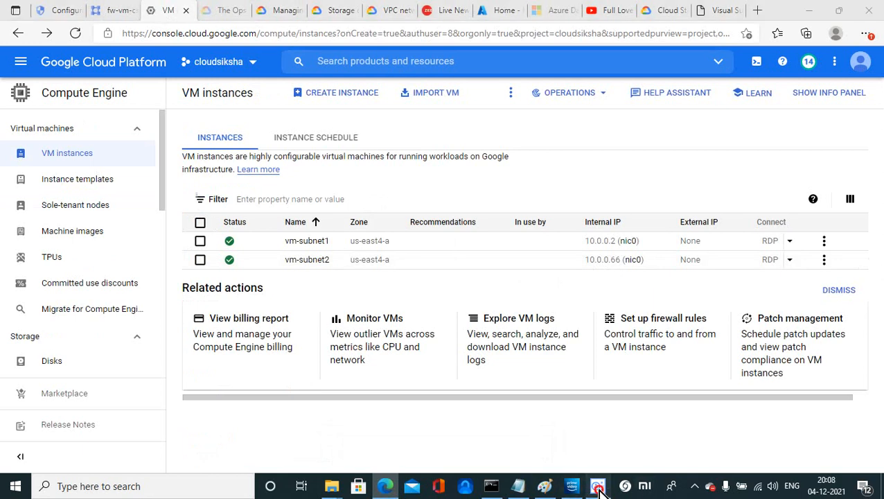
pyautogui.write('1')
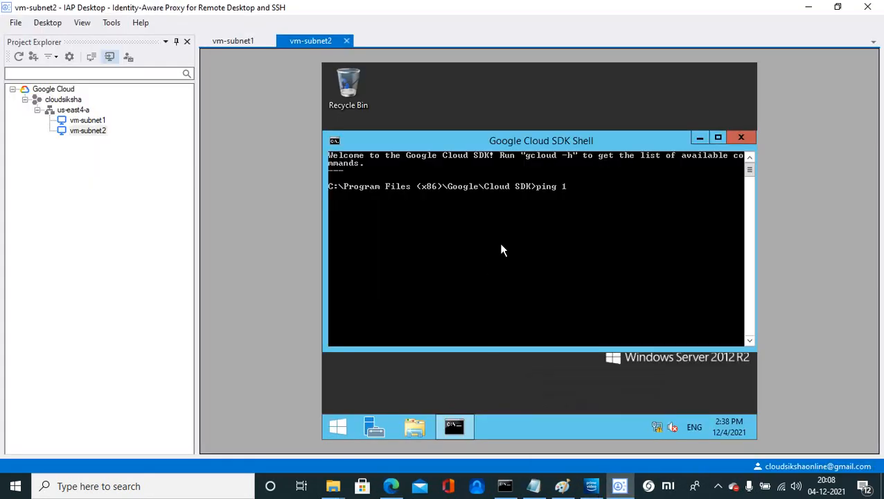
pyautogui.write('0.0.0.66')
pyautogui.press('Return')
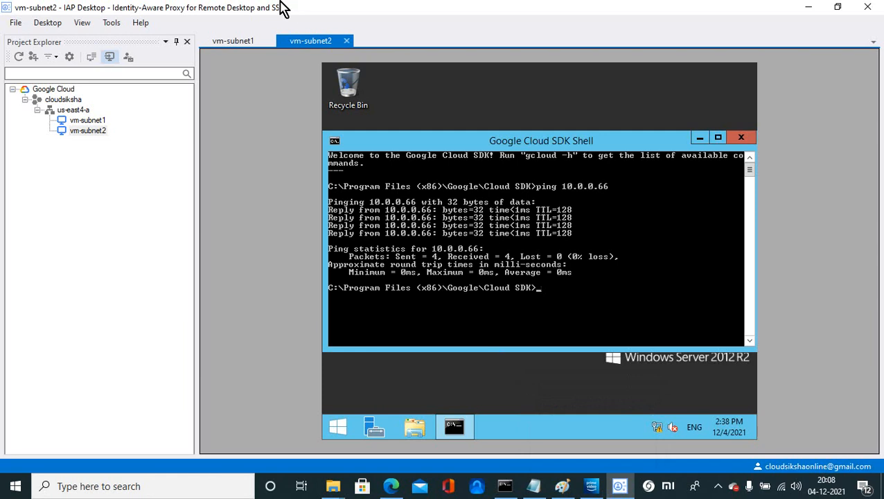
# Step: In the vm-subnet1 session, close Server Manager and ping 10.0.0.2 from the Google Cloud SDK Shell
pyautogui.click(244, 42)
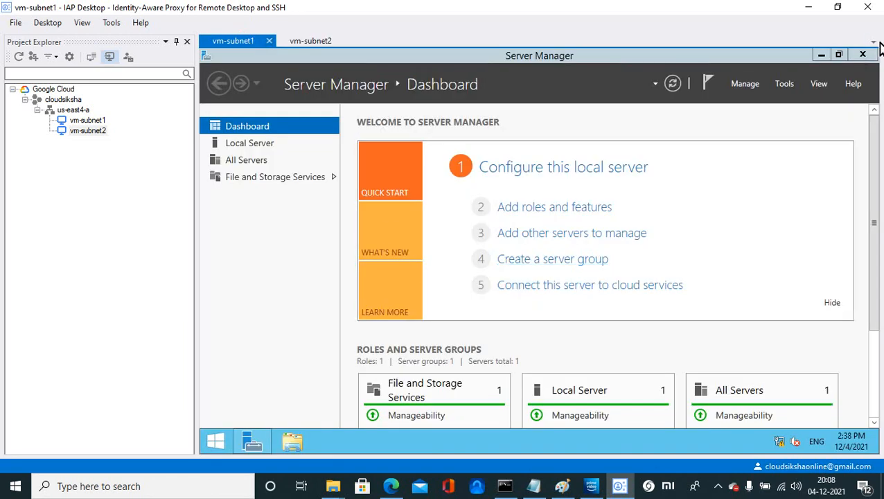
pyautogui.click(862, 54)
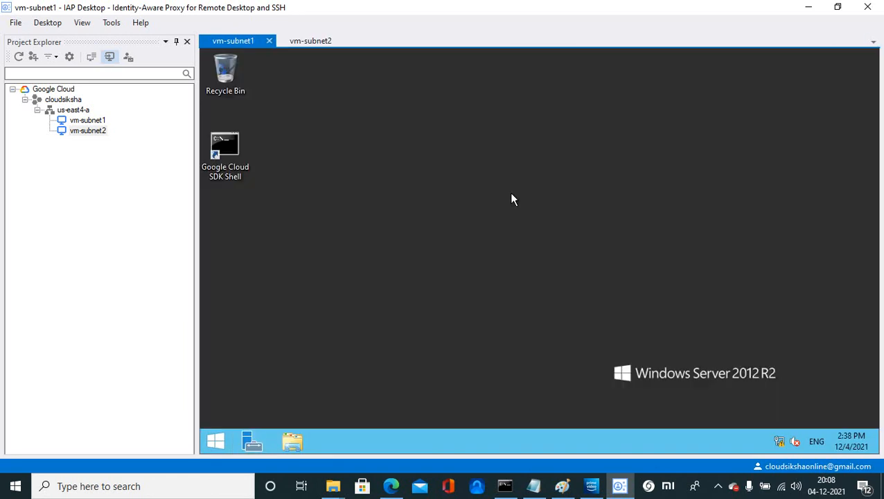
pyautogui.doubleClick(225, 146)
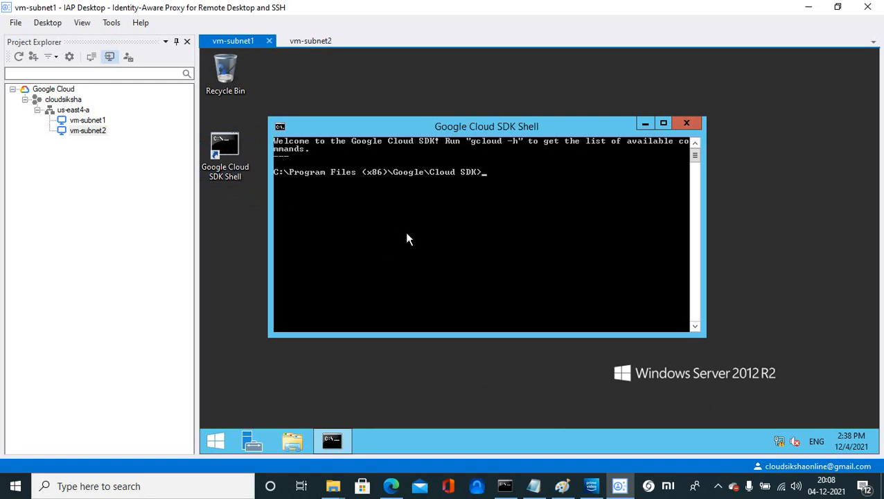
pyautogui.write('ping 10.0.0.2')
pyautogui.press('Return')
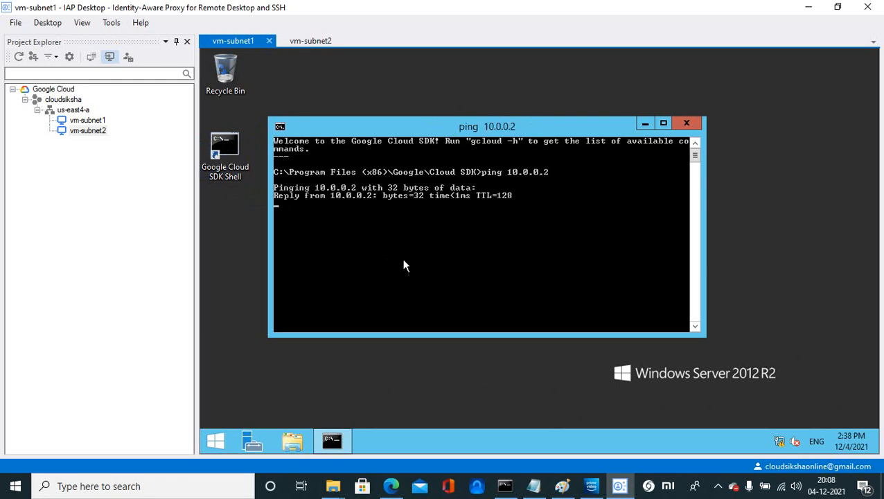
# Step: Switch to the browser, remove the fwvmcs network tag from vm-subnet1 and save the instance
pyautogui.click(391, 486)
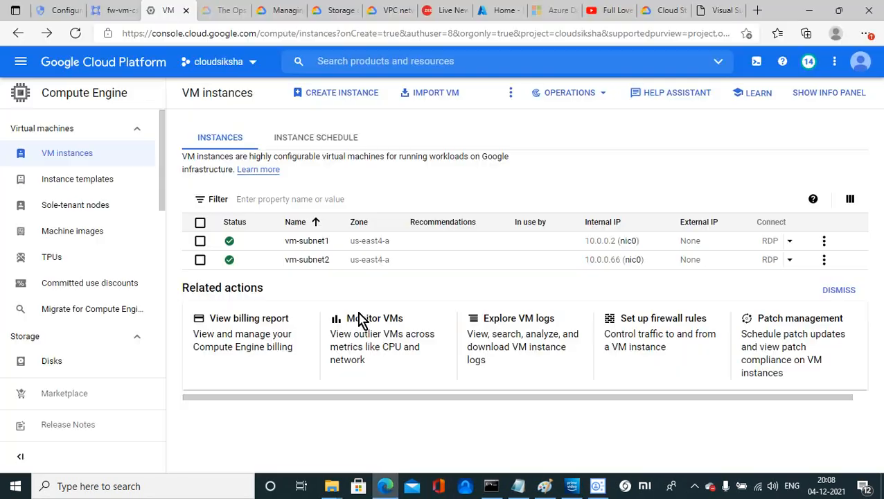
pyautogui.click(305, 242)
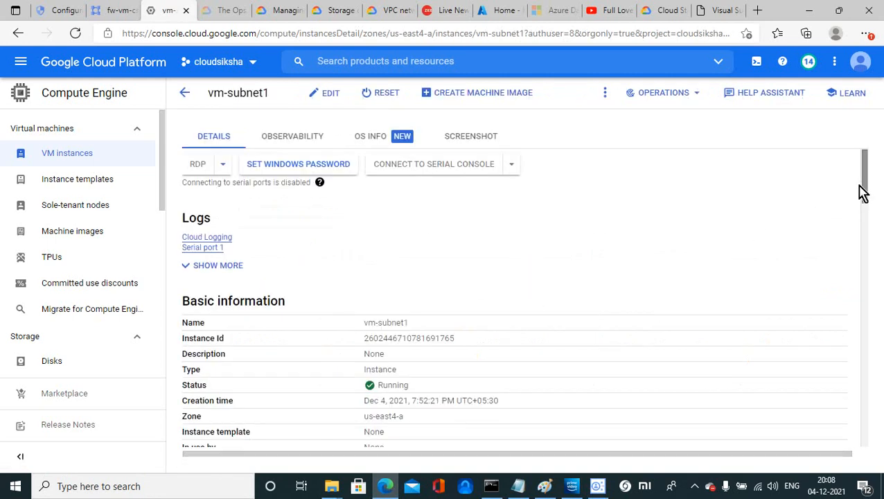
pyautogui.click(337, 104)
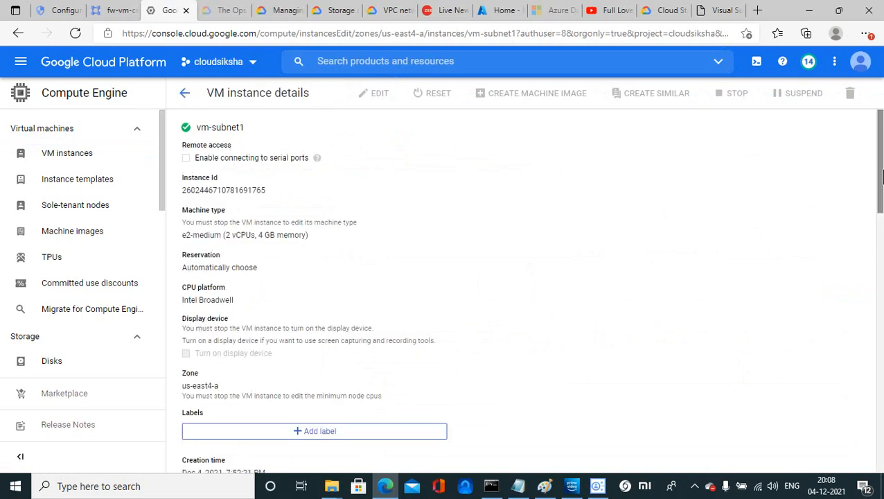
pyautogui.moveTo(882, 177); pyautogui.dragTo(881, 253)
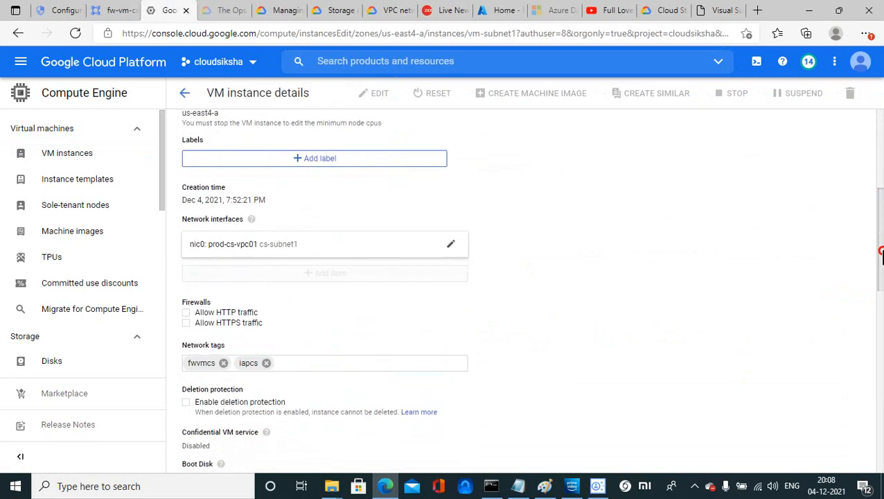
pyautogui.click(226, 364)
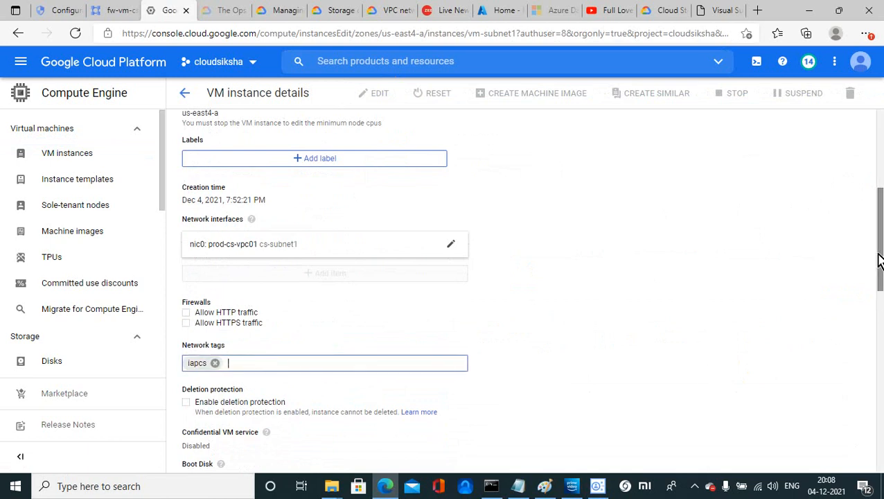
pyautogui.moveTo(880, 256); pyautogui.dragTo(881, 444)
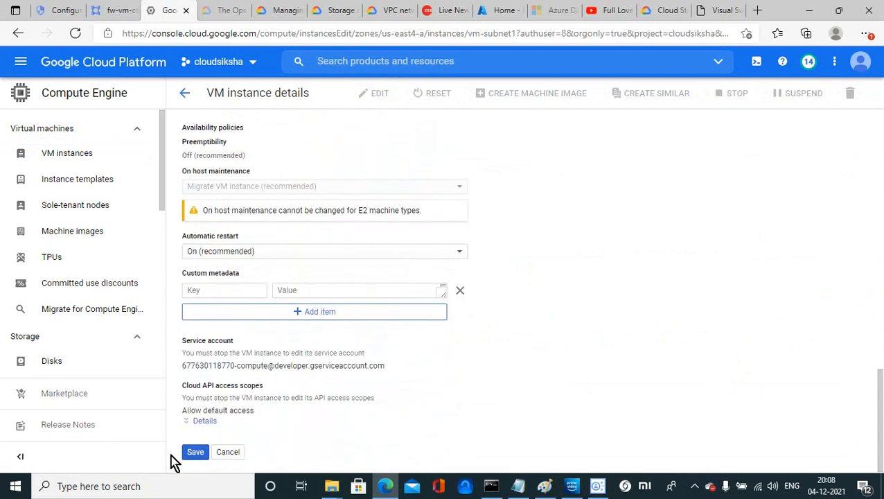
pyautogui.click(195, 452)
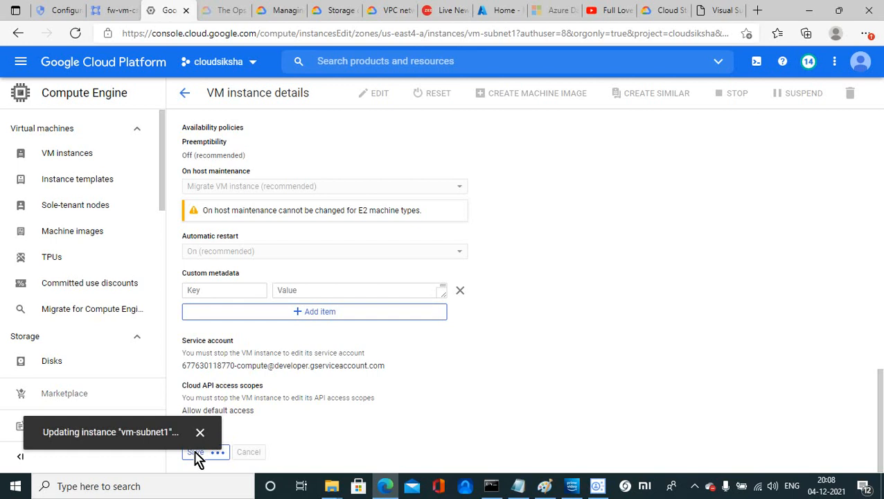
pyautogui.moveTo(544, 489)
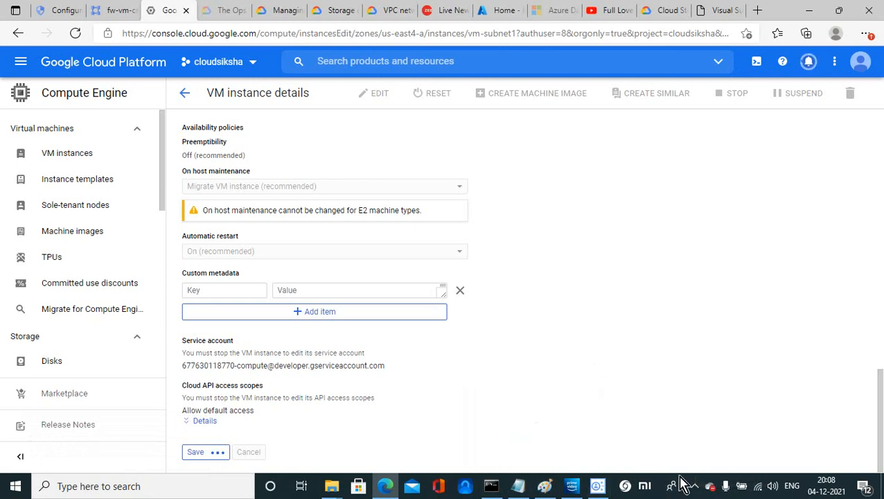
pyautogui.click(698, 488)
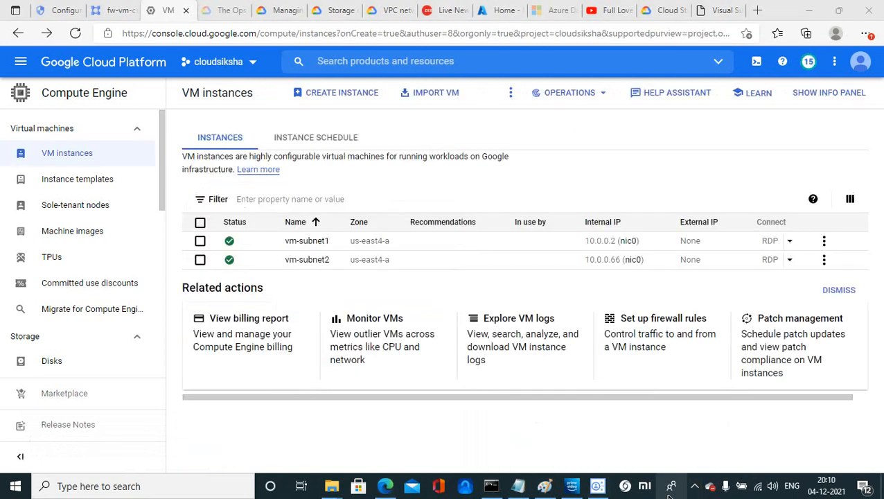
# Step: Switch to IAP Desktop and repeat the pings to 10.0.0.2 on vm-subnet1 and 10.0.0.66 on vm-subnet2
pyautogui.click(597, 488)
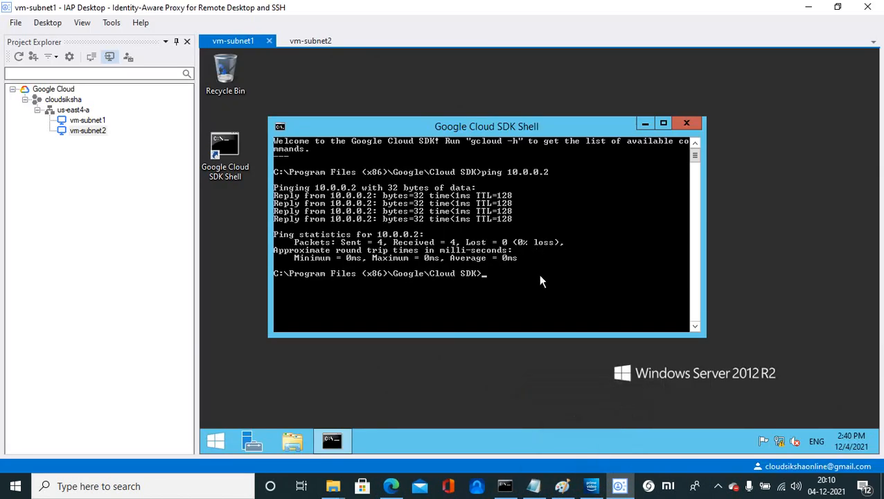
pyautogui.press('Up')
pyautogui.press('Return')
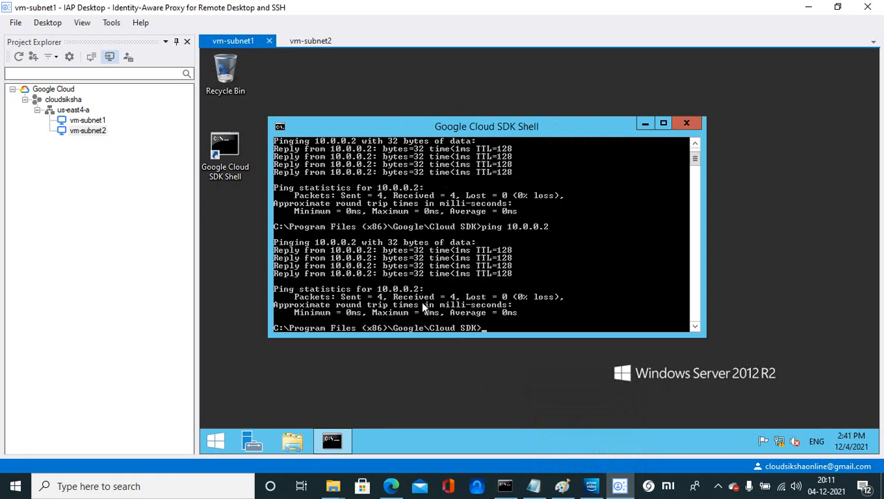
pyautogui.click(308, 44)
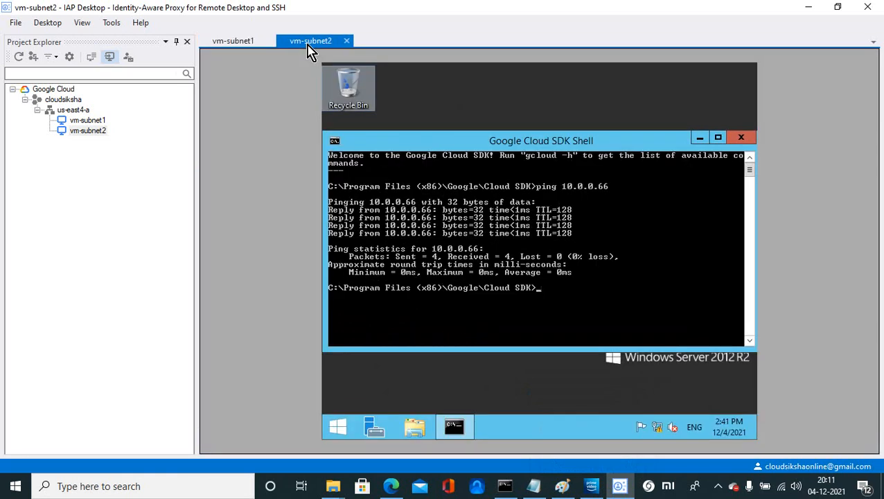
pyautogui.press('Up')
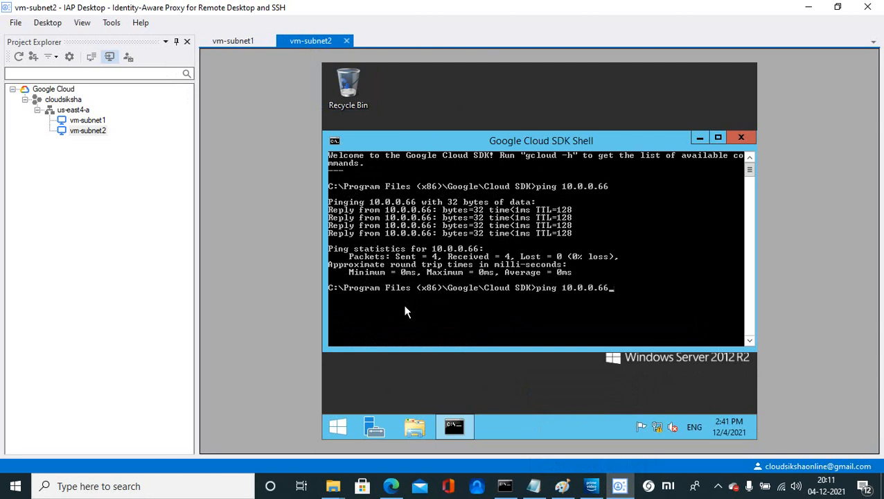
pyautogui.press('Return')
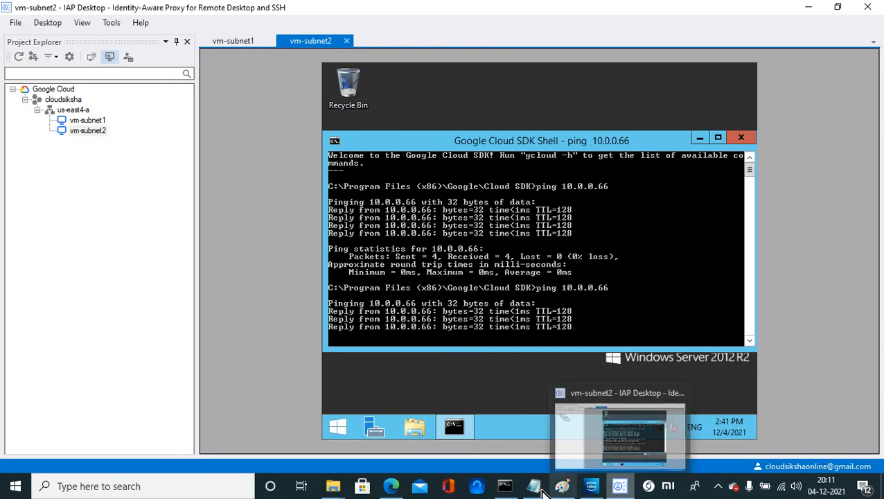
# Step: Switch to the browser and review the network tags in vm-subnet2's instance settings
pyautogui.click(391, 487)
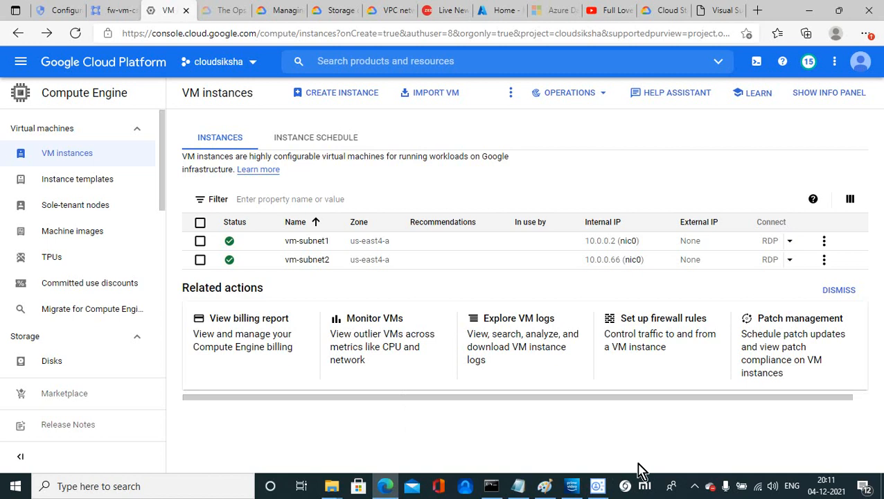
pyautogui.click(693, 486)
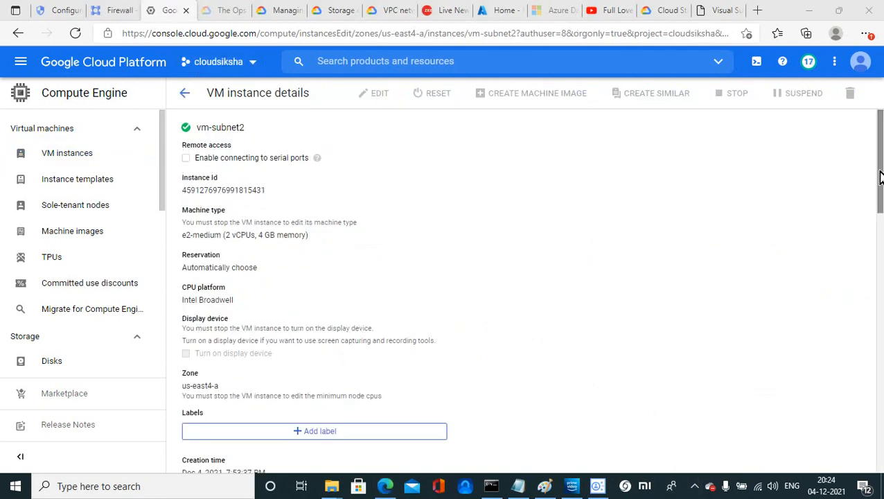
pyautogui.moveTo(880, 178); pyautogui.dragTo(880, 281)
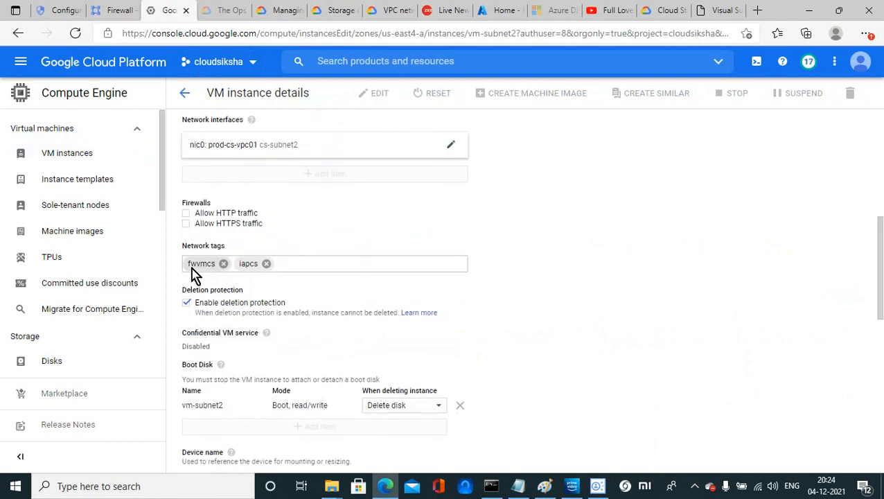
# Step: Close the SDK Shell on vm-subnet2 in IAP Desktop, and switch to Paint to view the VPC subnet diagram
pyautogui.click(594, 490)
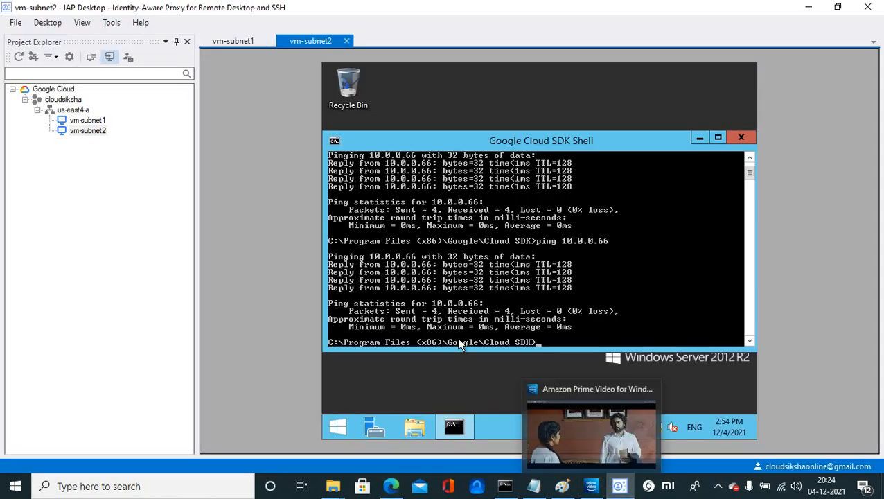
pyautogui.click(741, 138)
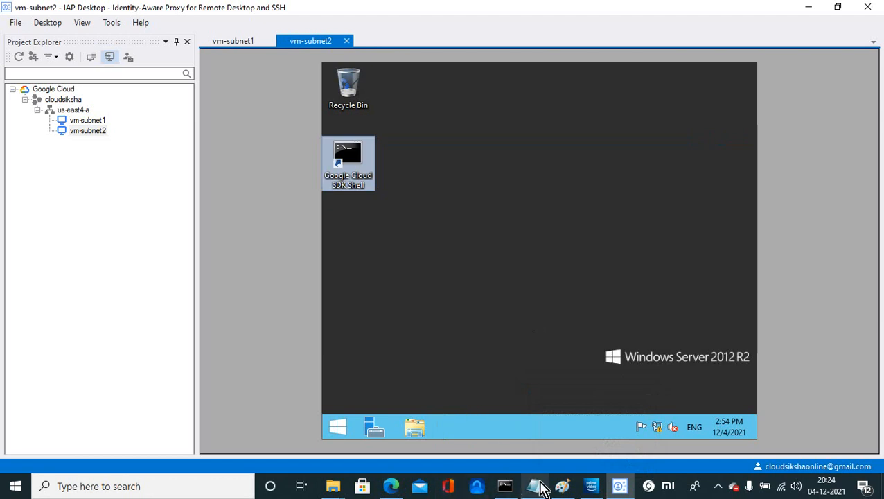
pyautogui.click(562, 486)
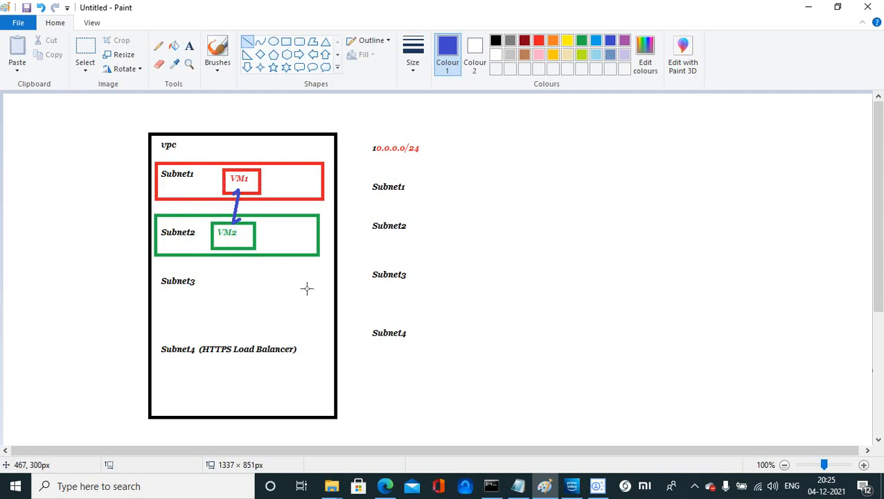
pyautogui.click(694, 485)
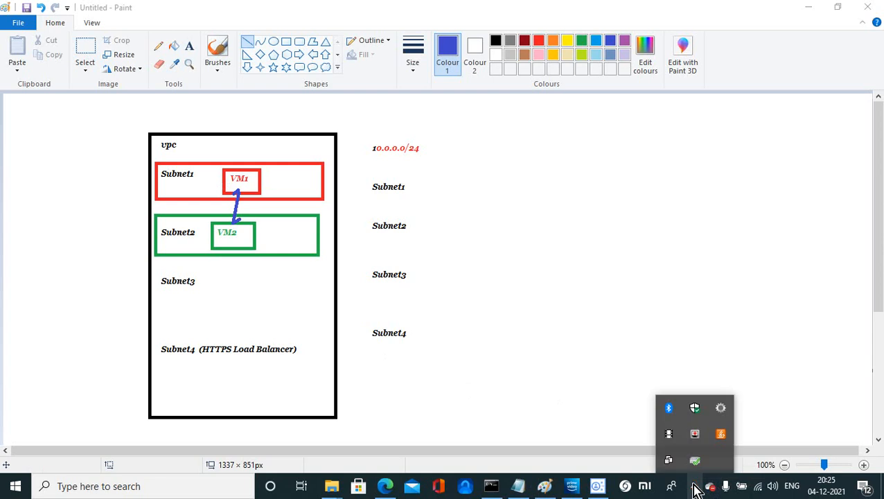